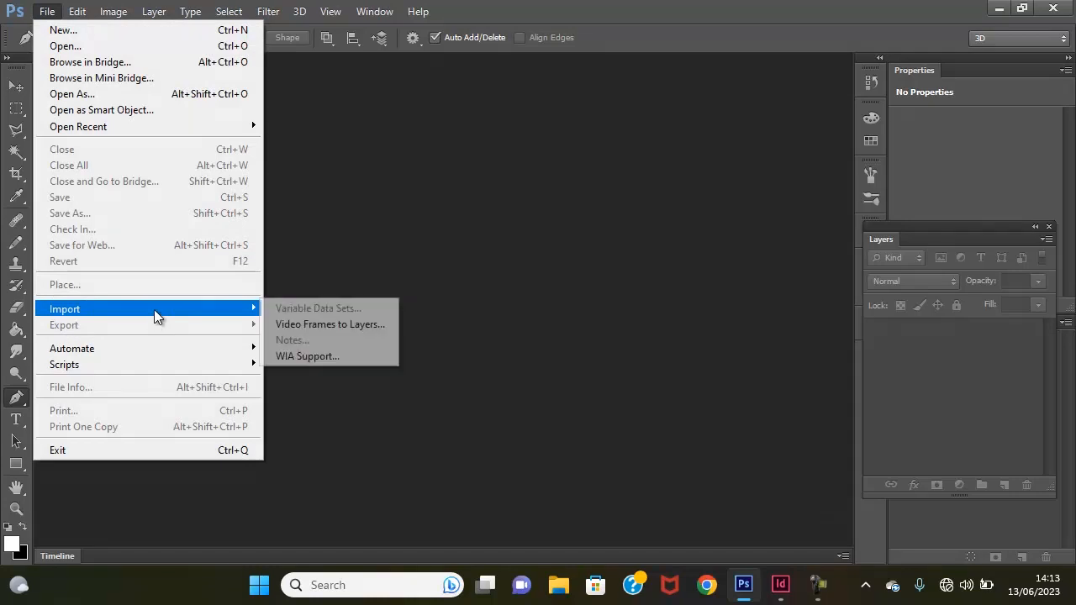
Start a WIA Support import into the Pictures folder and choose the CanoScan LiDE 300 as the scanning device.
click(288, 359)
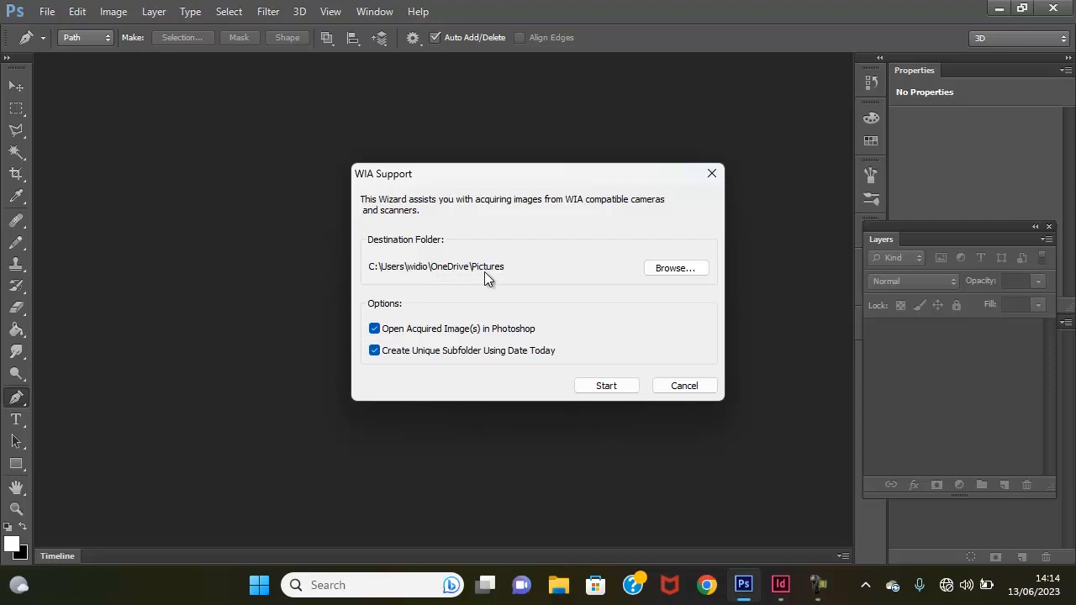
click(670, 268)
click(619, 391)
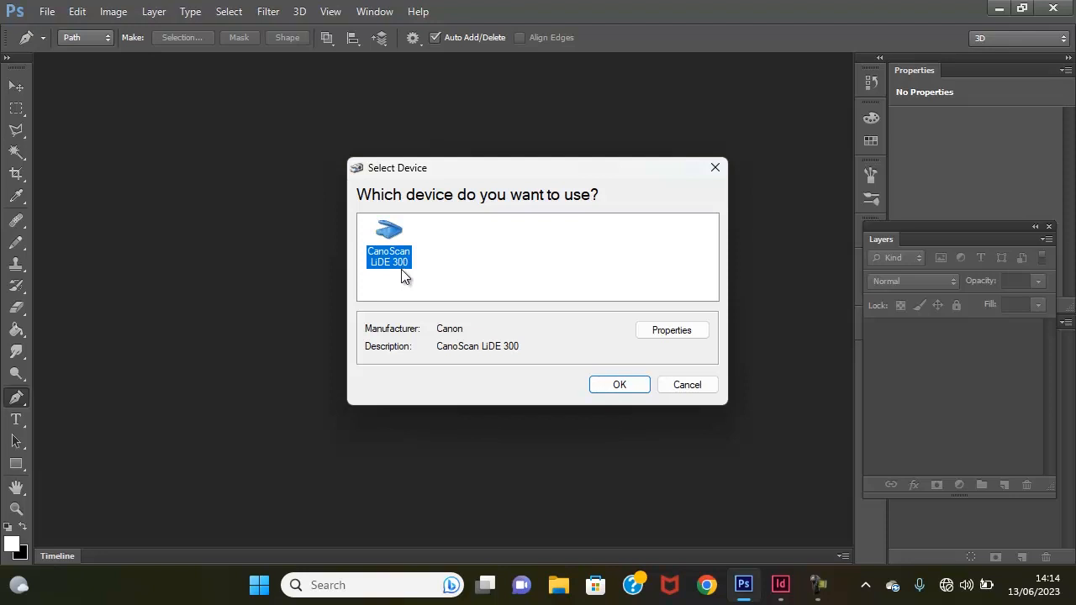
click(611, 389)
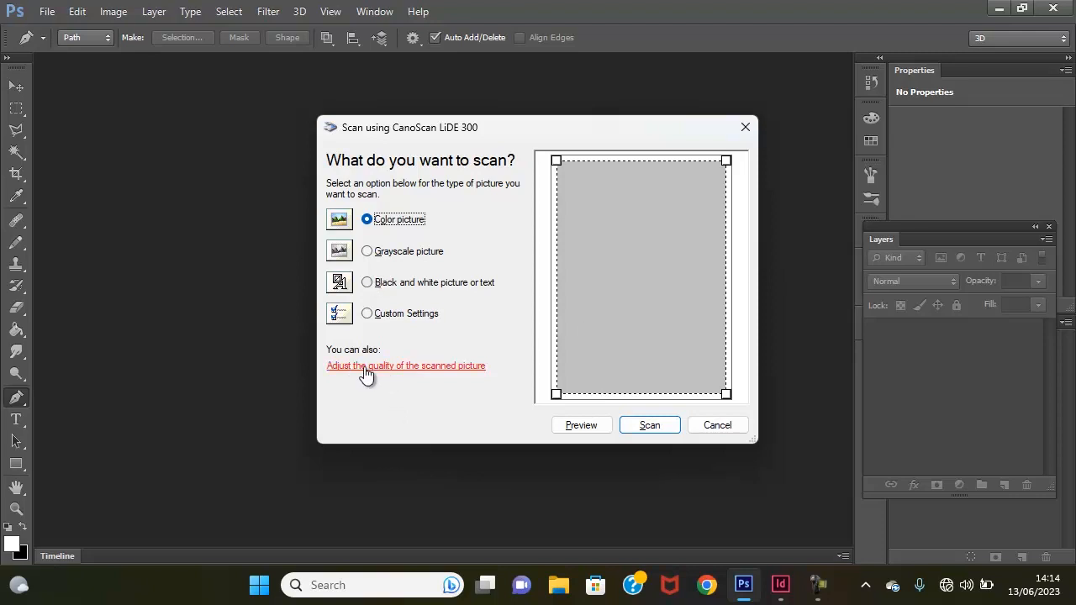
Set the scan resolution to 300 DPI and scan the drawing.
click(415, 367)
double_click(389, 322)
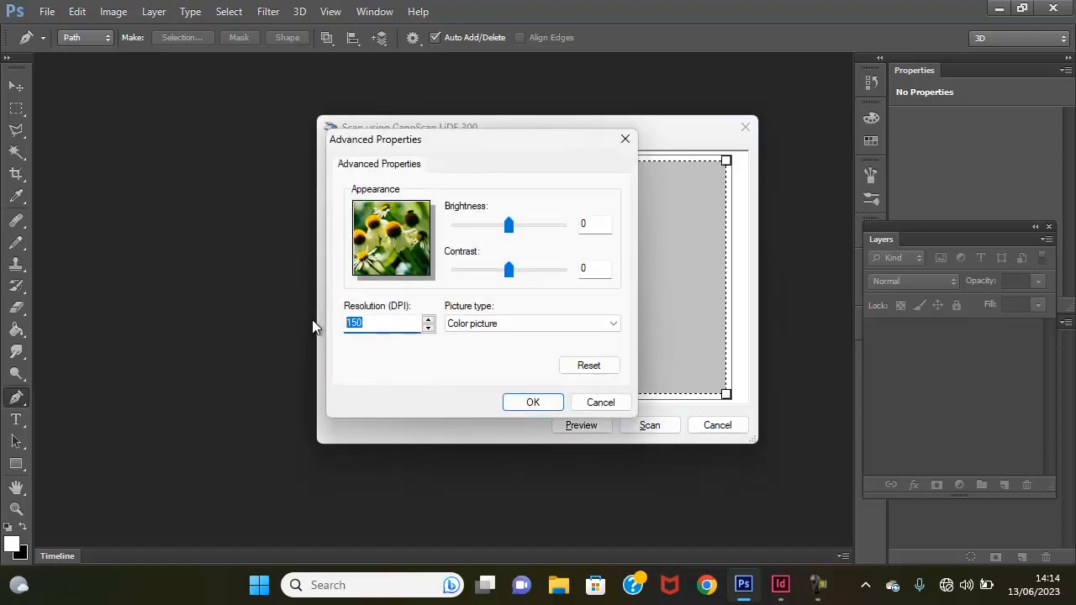
text(300)
click(523, 401)
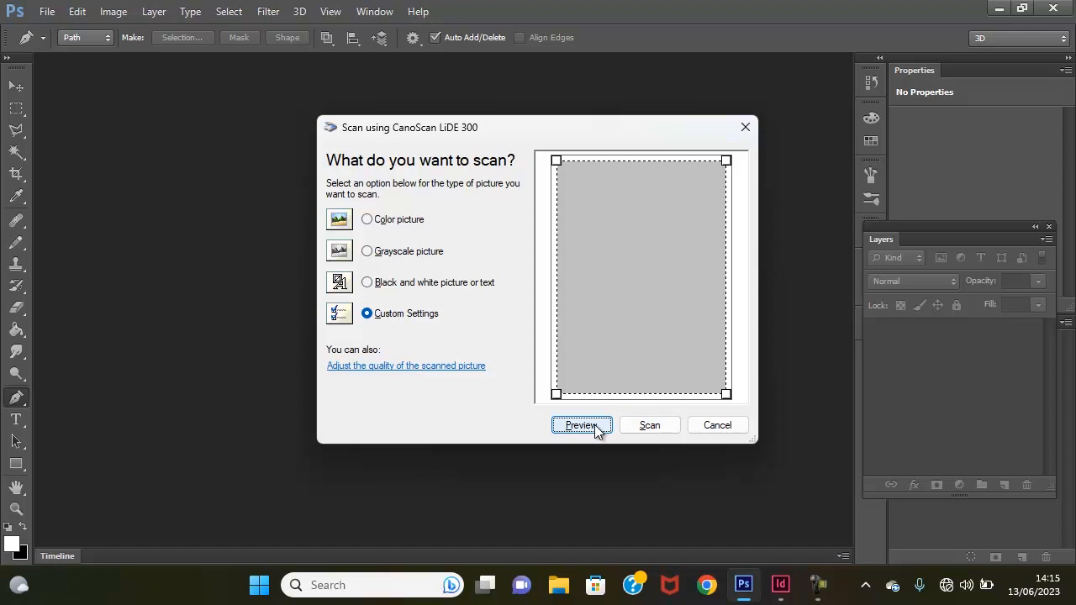
click(655, 427)
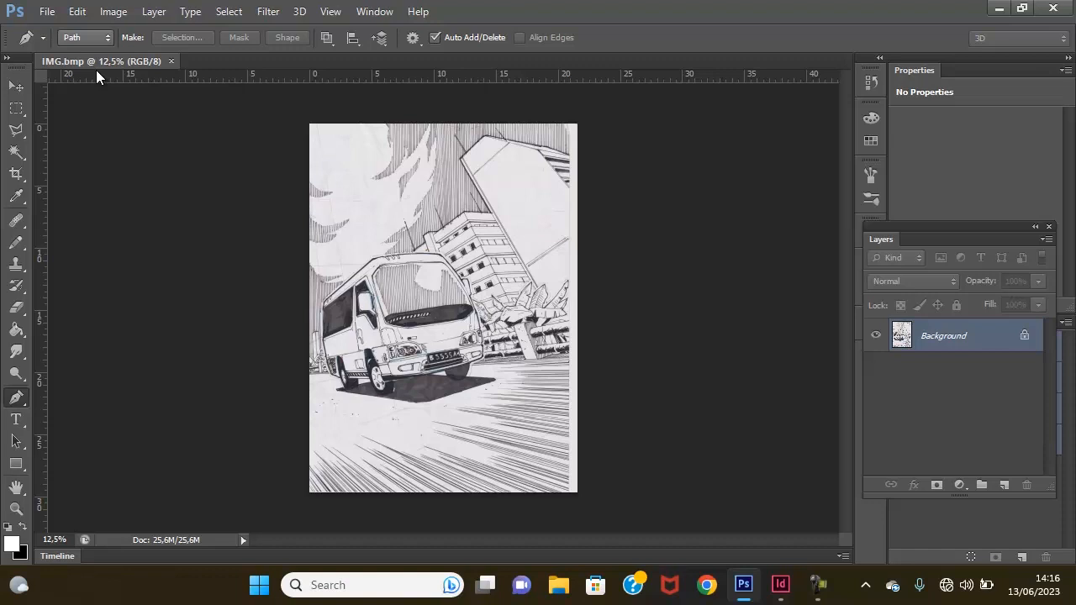
Undock the scanned IMG.bmp into its own floating document window.
drag(140, 61, 148, 87)
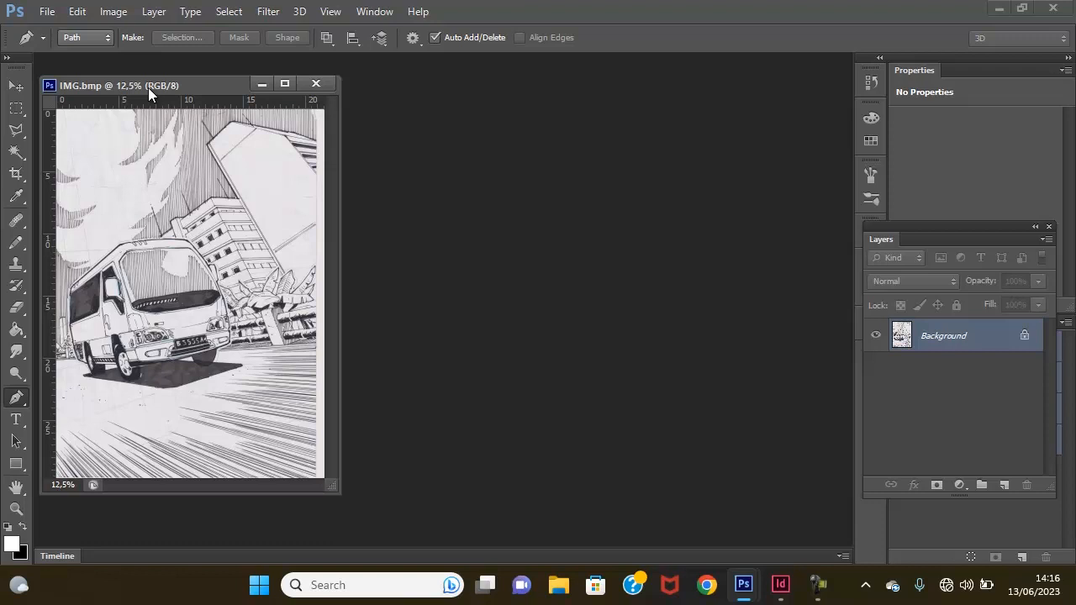
drag(148, 88, 196, 91)
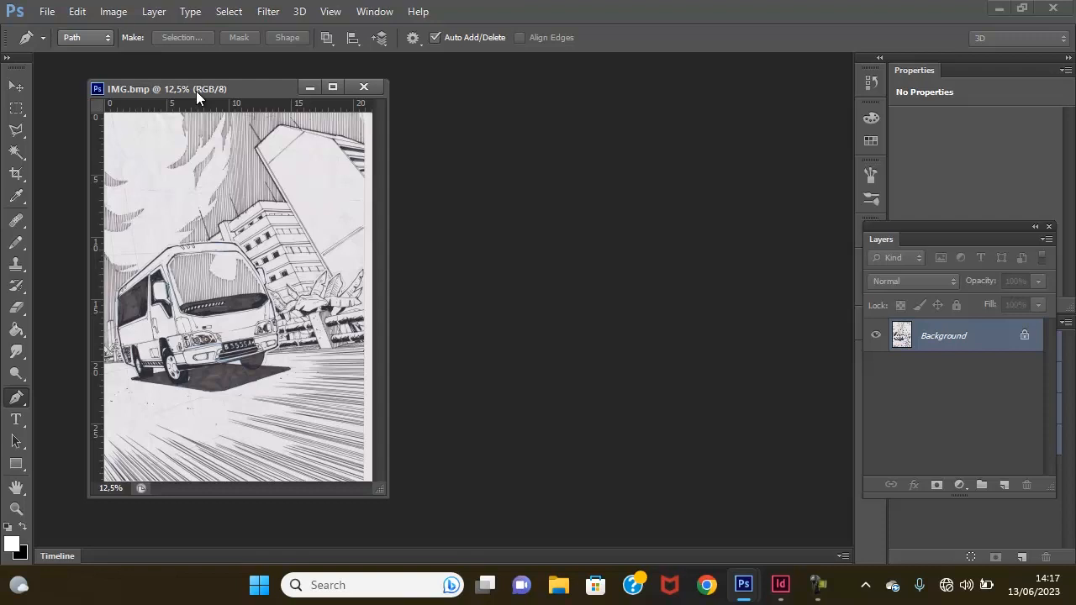
Start saving the scan under a new name and choose the IMAGE folder inside Documents > TENGKORAK as its location.
click(44, 13)
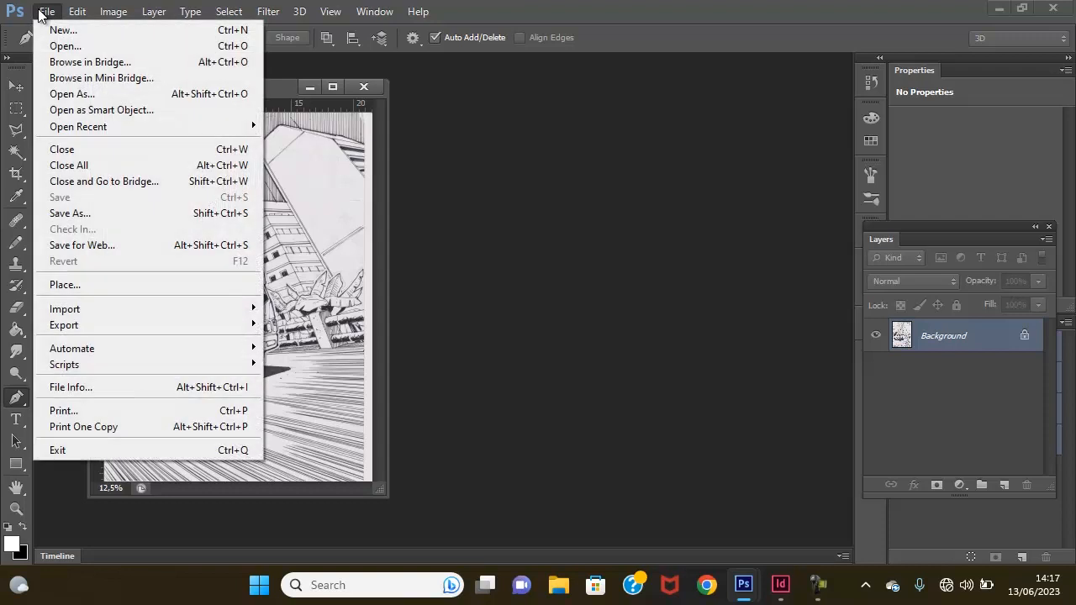
click(105, 215)
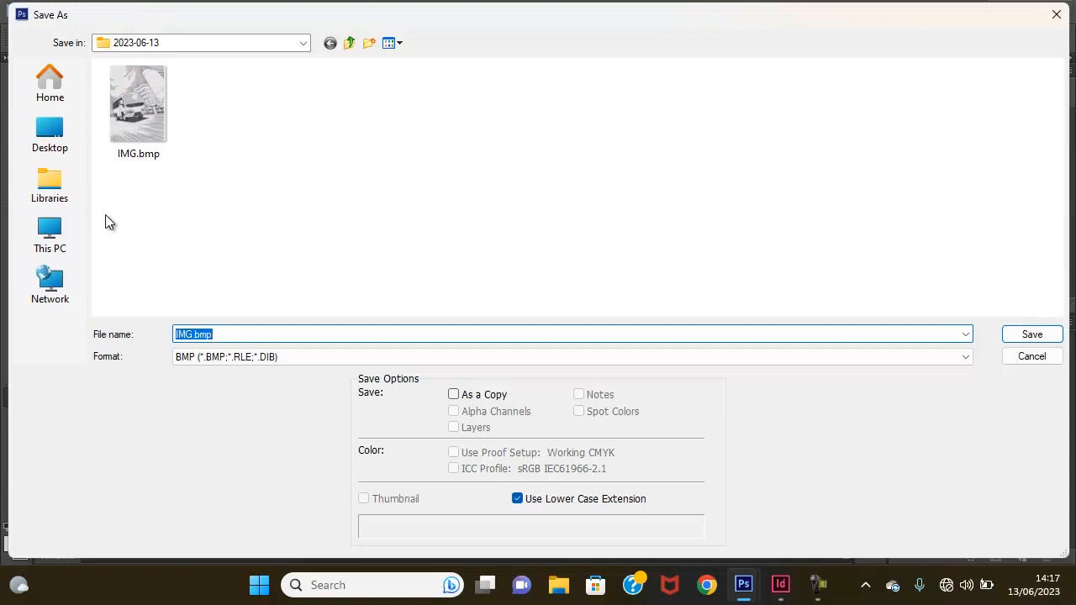
click(306, 43)
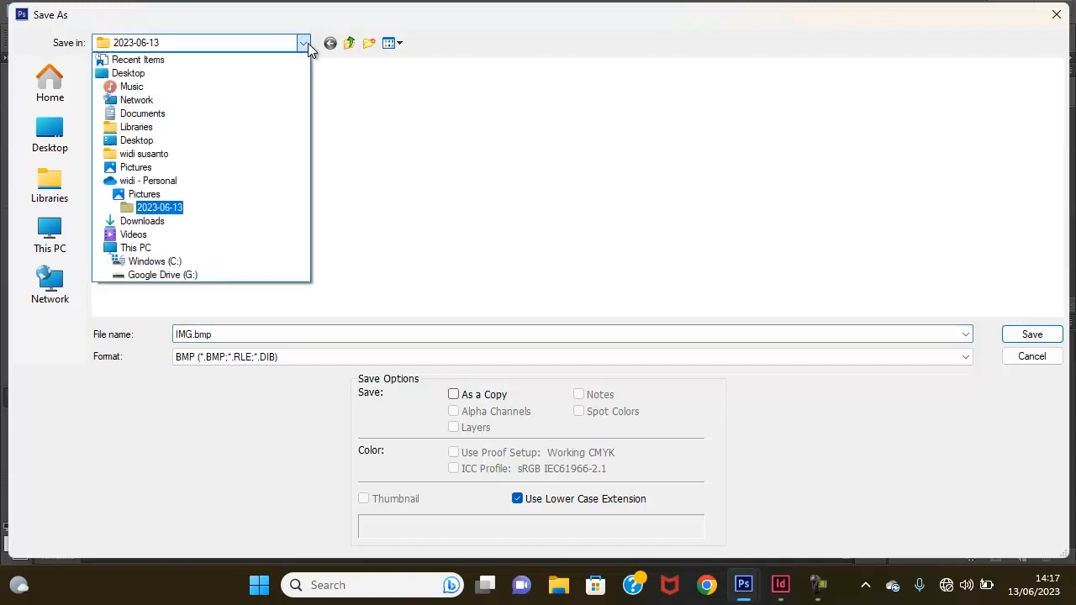
click(201, 113)
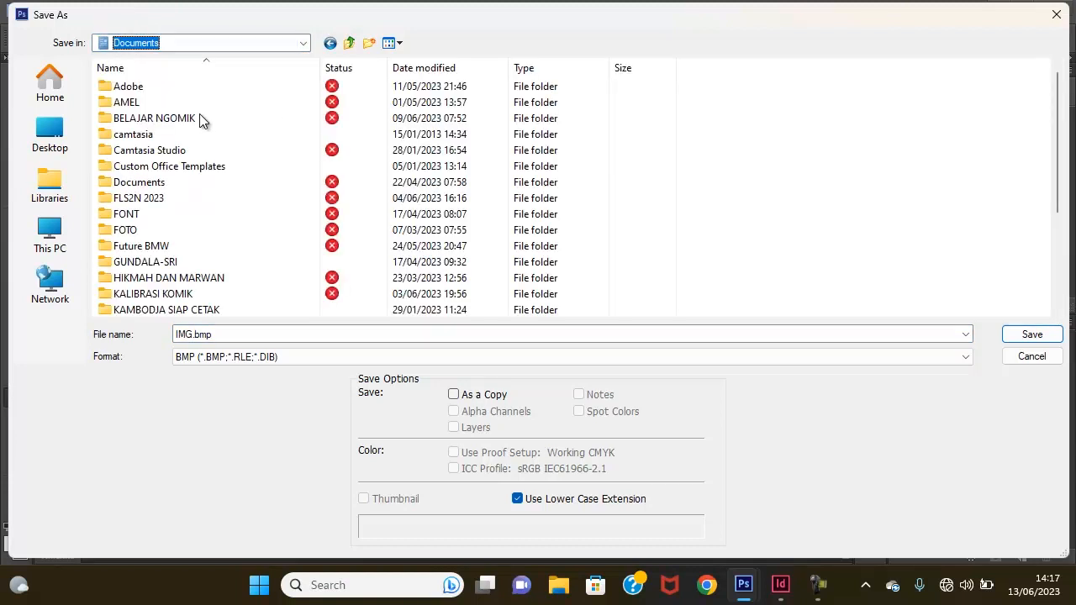
scroll(212, 248, down, 2)
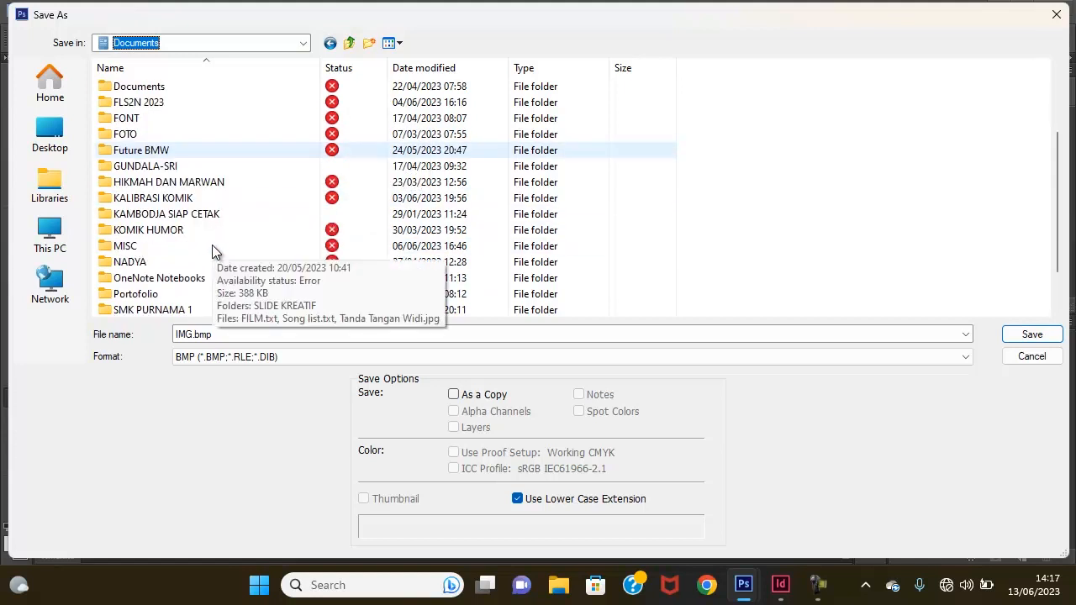
scroll(212, 251, down, 1)
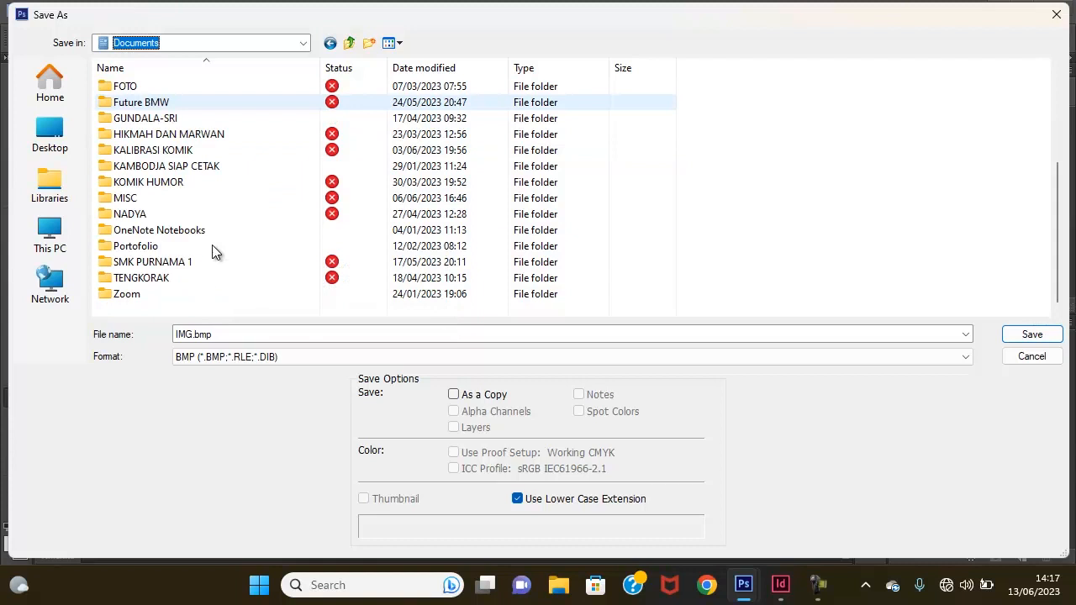
double_click(168, 280)
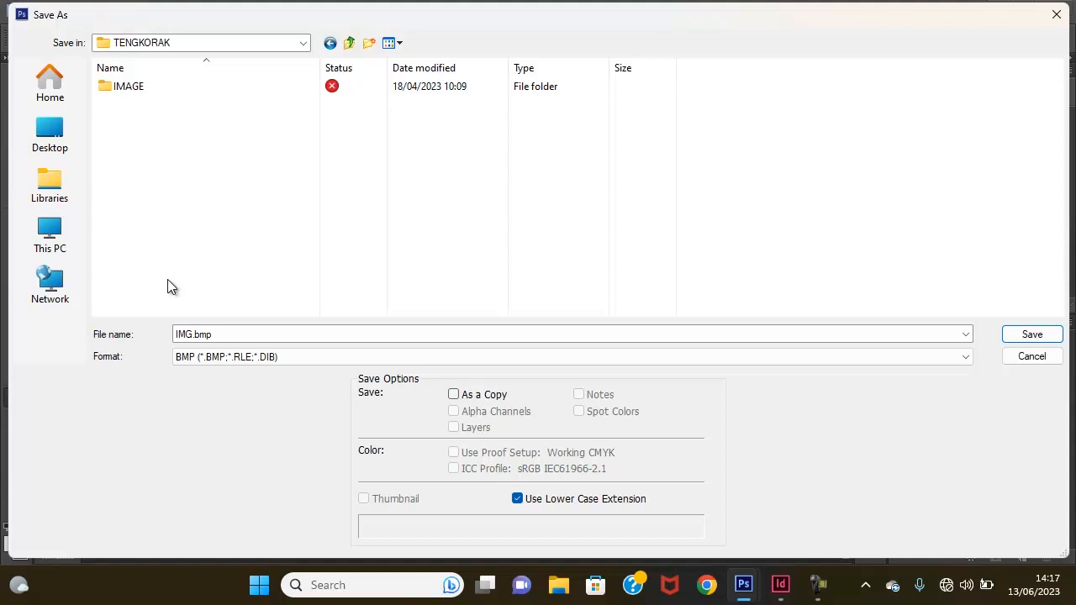
click(160, 87)
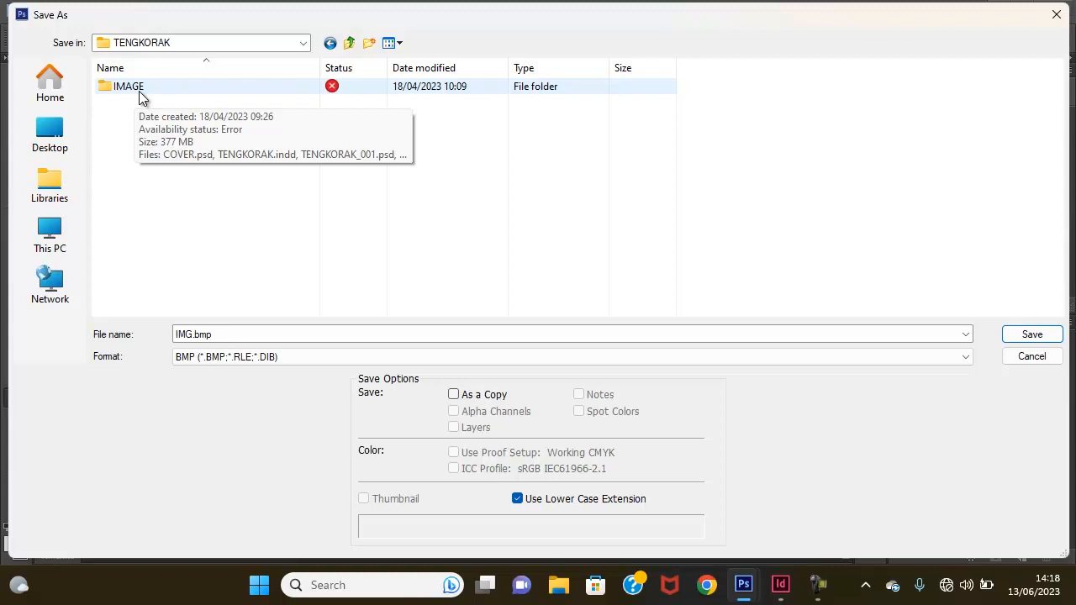
double_click(139, 90)
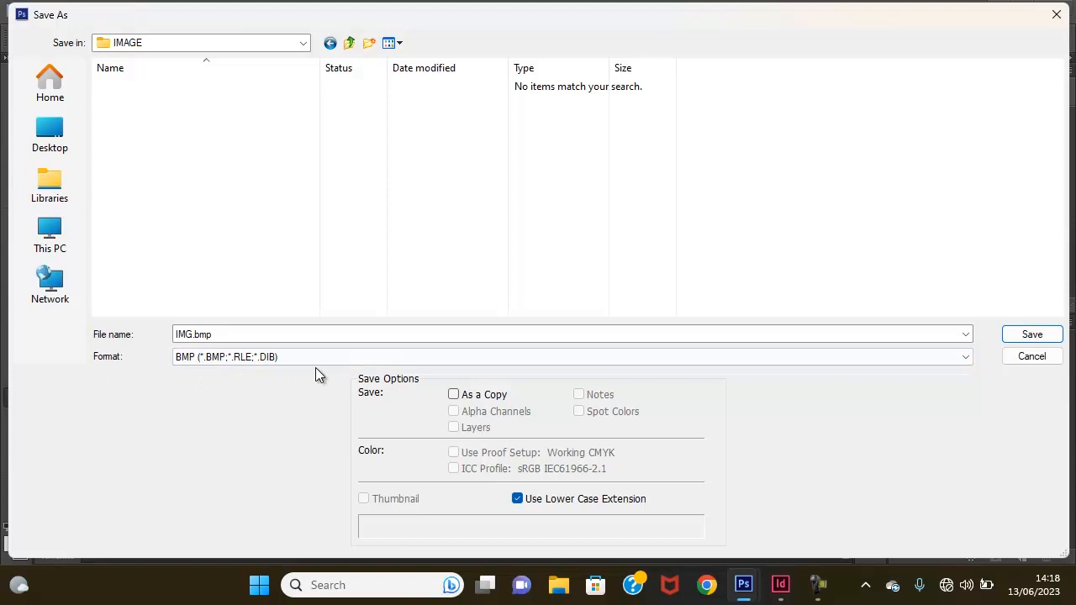
Save the scan in Photoshop PSD format as LATIHAN.psd.
click(287, 360)
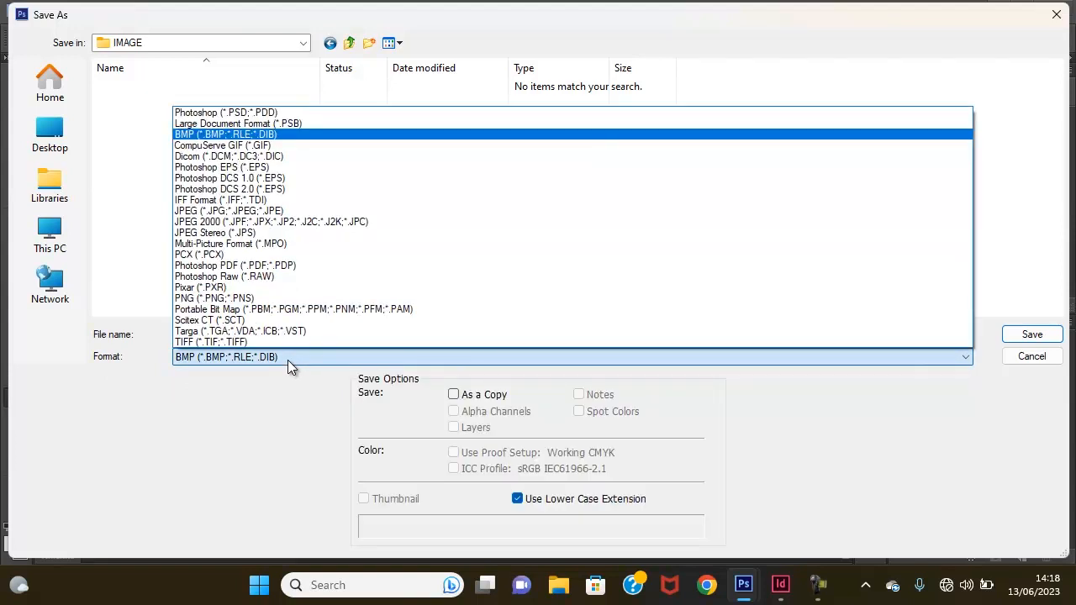
click(306, 107)
click(262, 360)
click(253, 114)
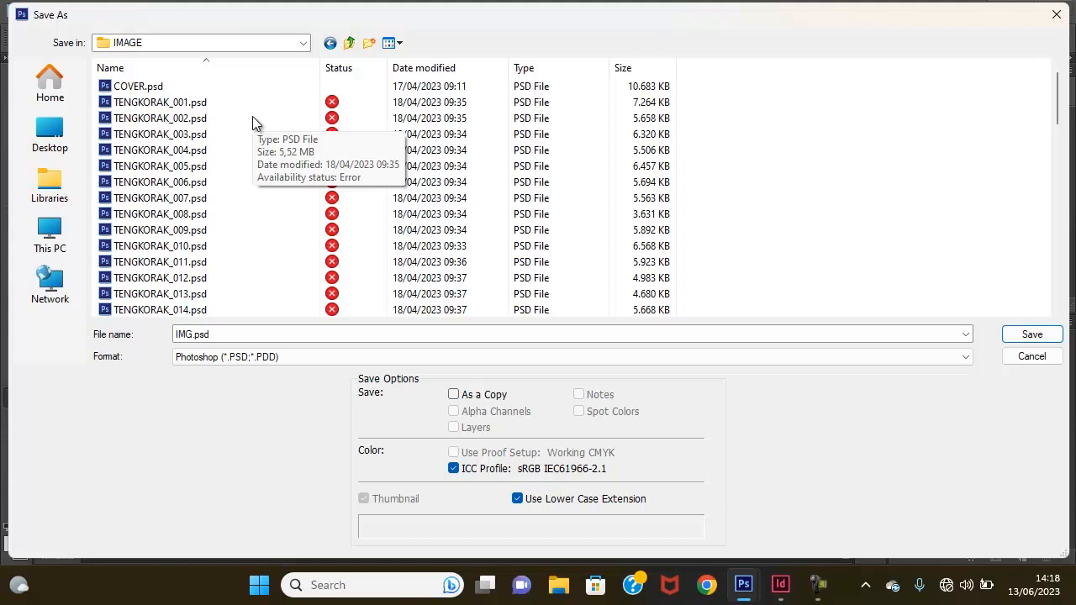
mouse_move(1057, 95)
mouse_down()
mouse_move(1058, 273)
mouse_move(1050, 96)
mouse_up()
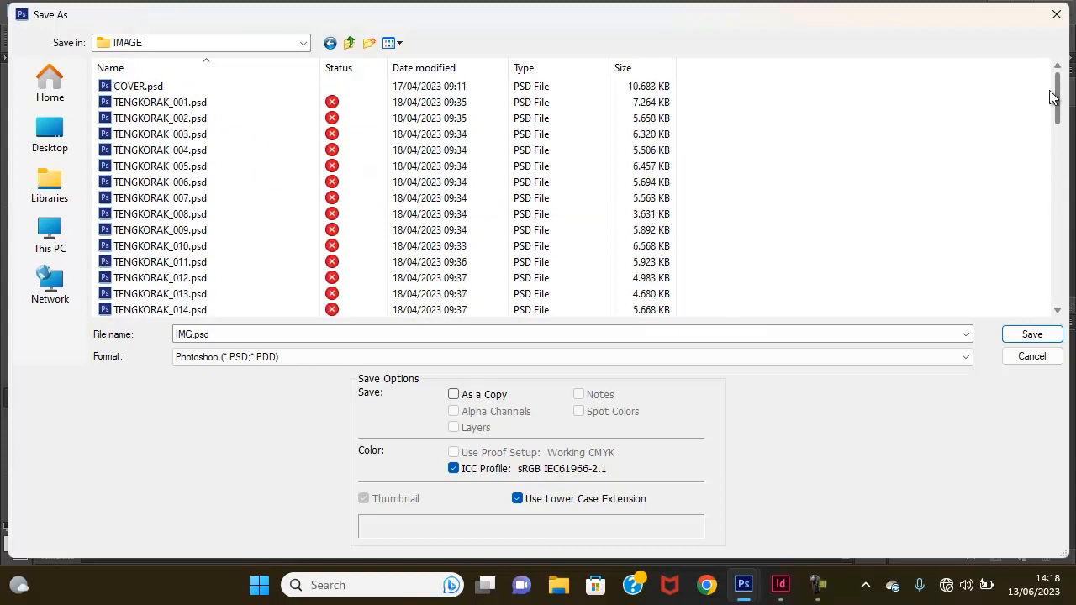
double_click(192, 338)
drag(193, 335, 170, 336)
text(LATIHAN)
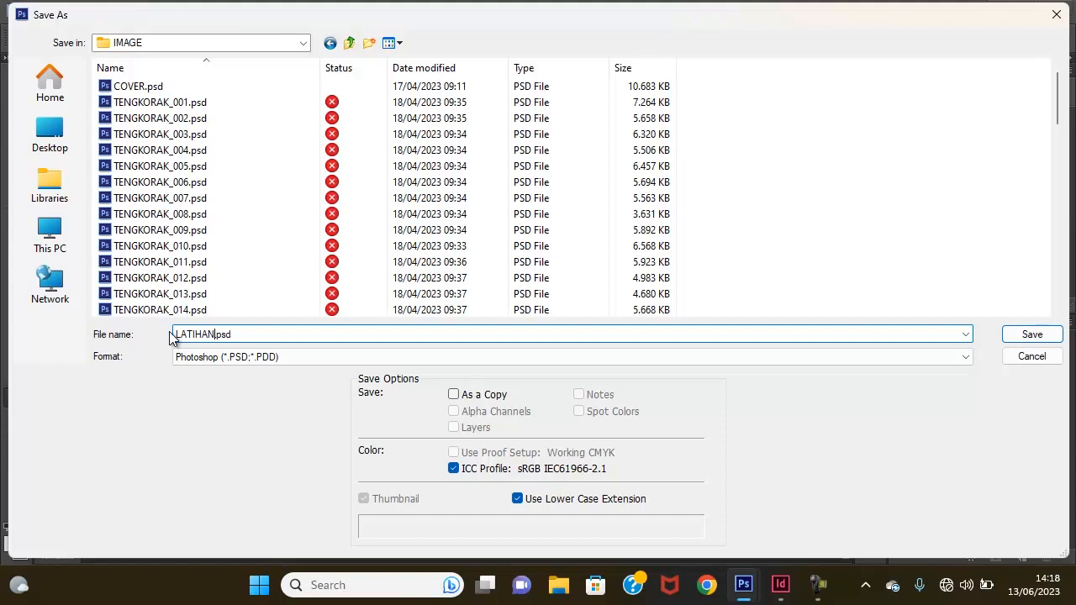
key(Return)
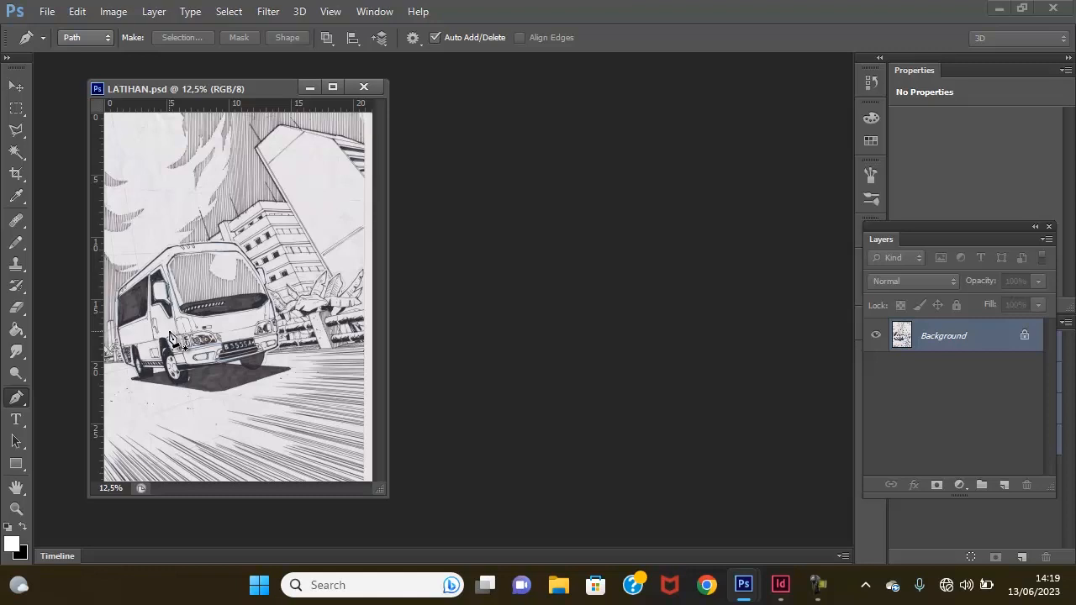
Cycle through the screen modes and leave the document in full screen mode with the menu bar.
key(f)
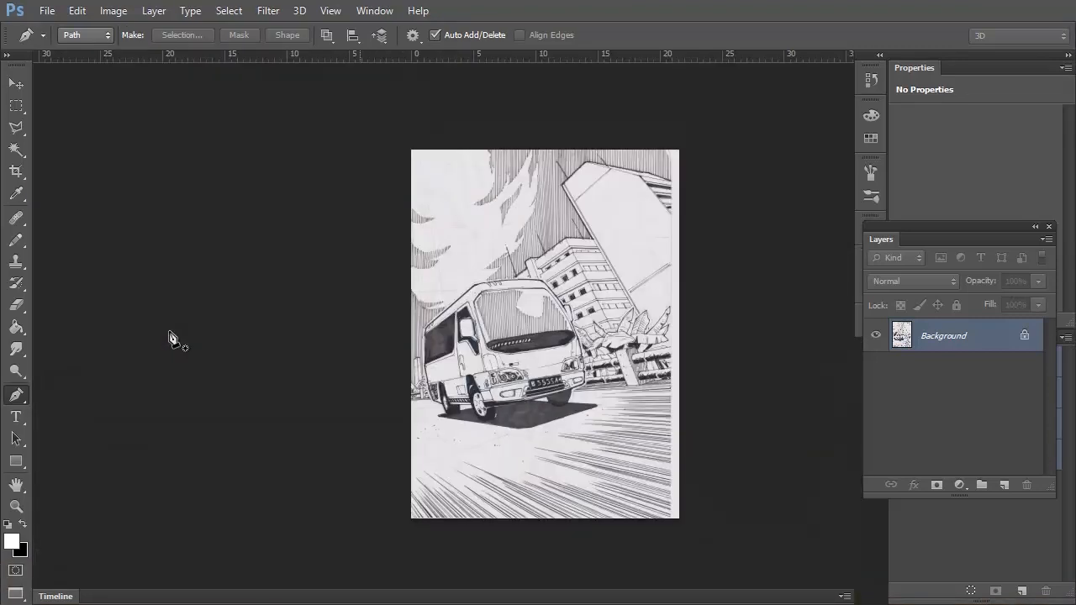
key(f)
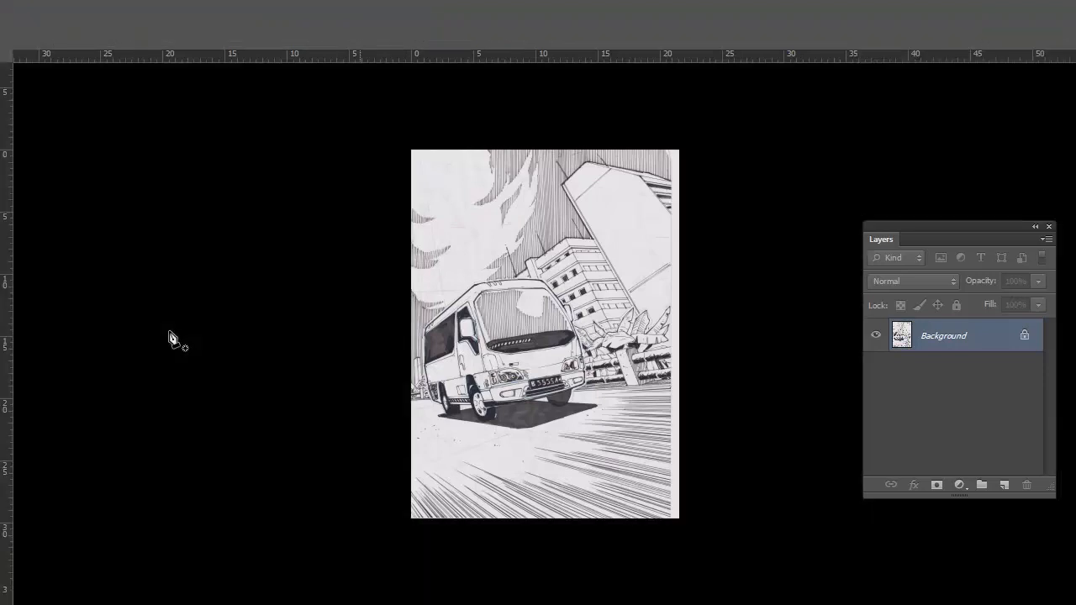
key(f)
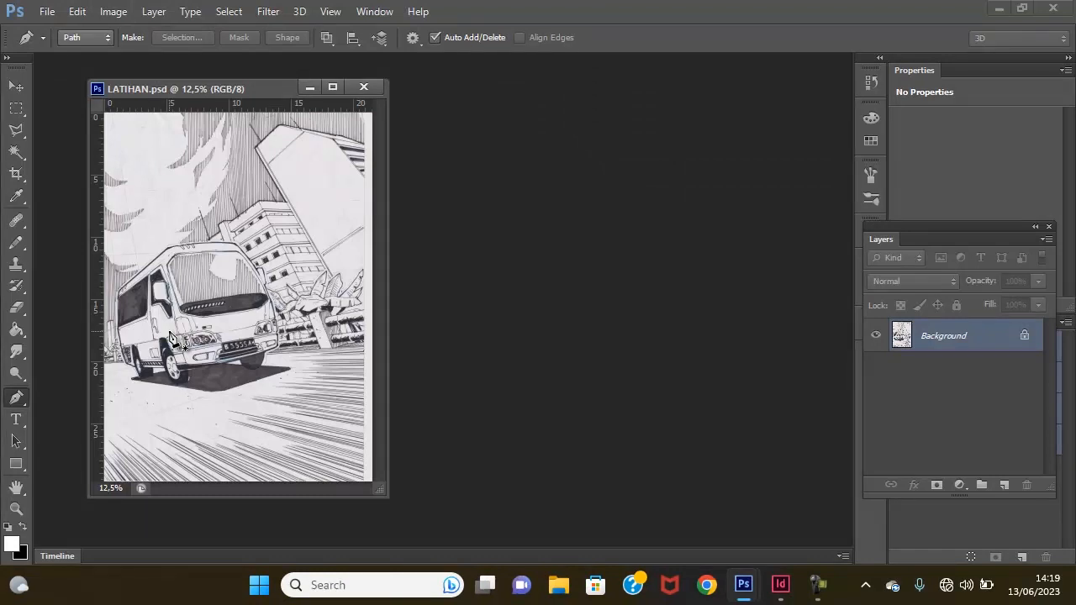
key(f)
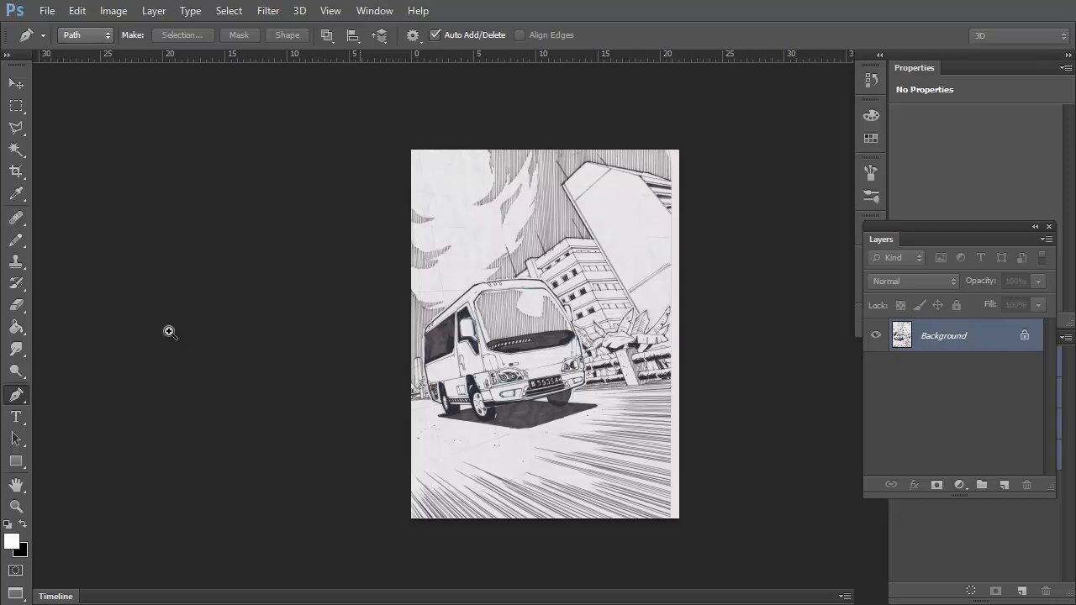
Examine the bus and building line art close up, and view the whole page.
drag(521, 301, 555, 305)
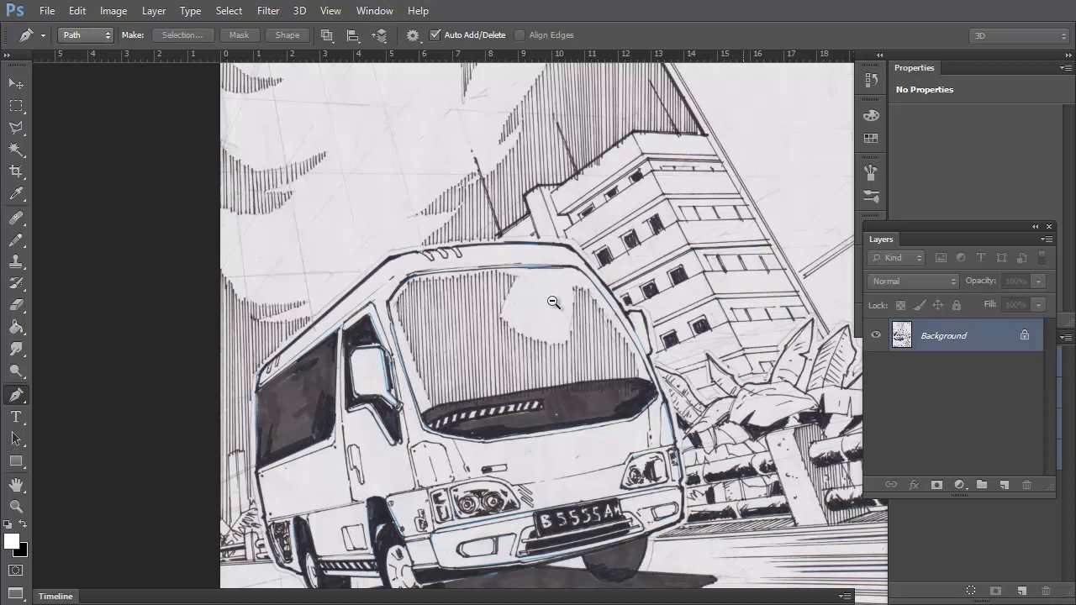
alt+click(553, 302)
alt+click(553, 303)
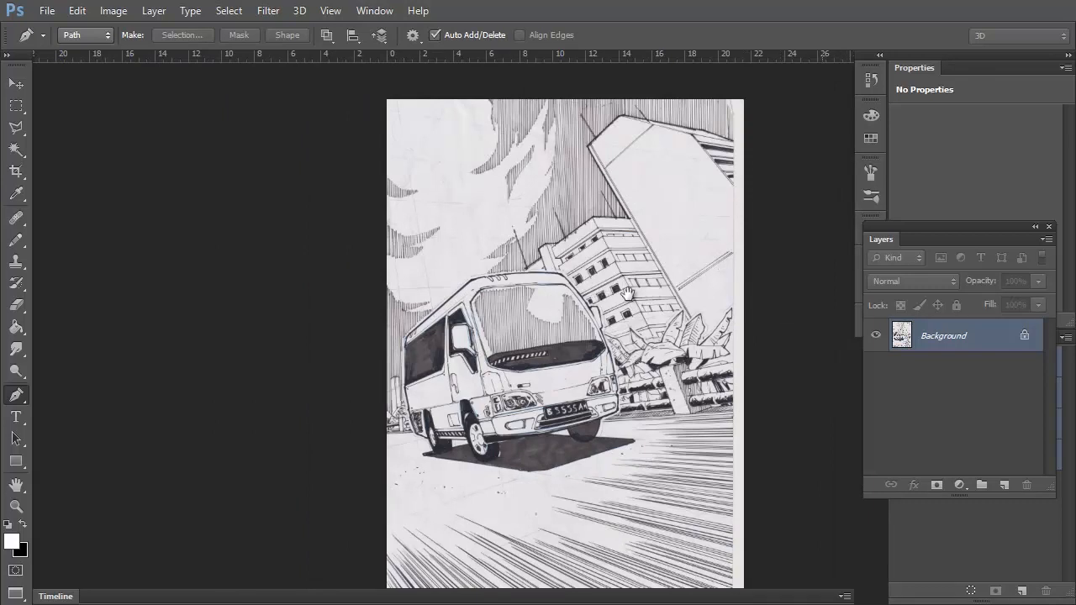
drag(624, 292, 535, 291)
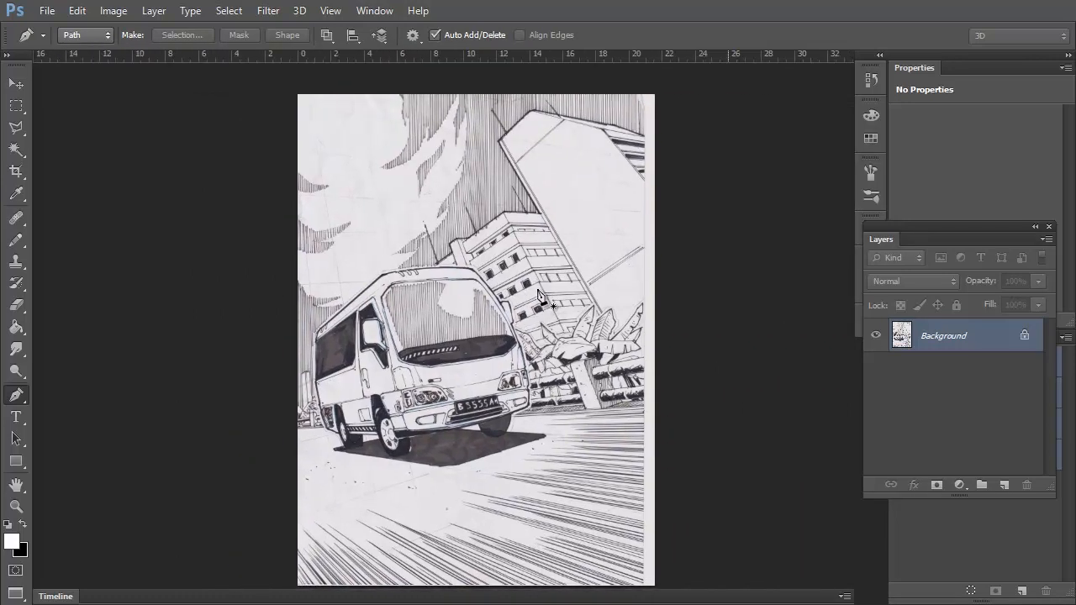
ctrl+click(539, 295)
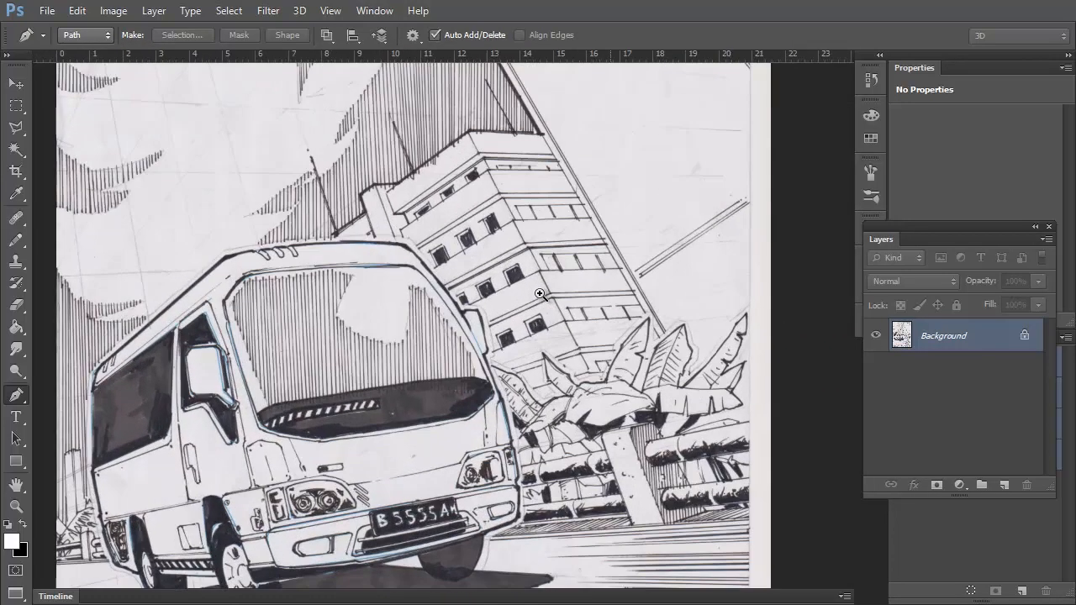
ctrl+click(540, 295)
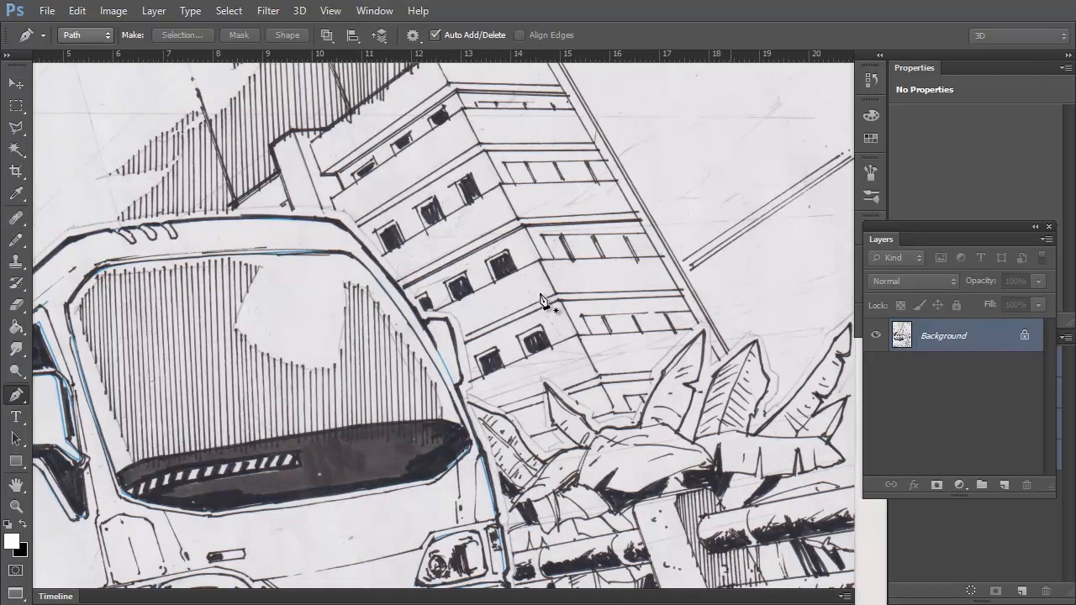
ctrl+alt+click(540, 295)
ctrl+alt+click(540, 295)
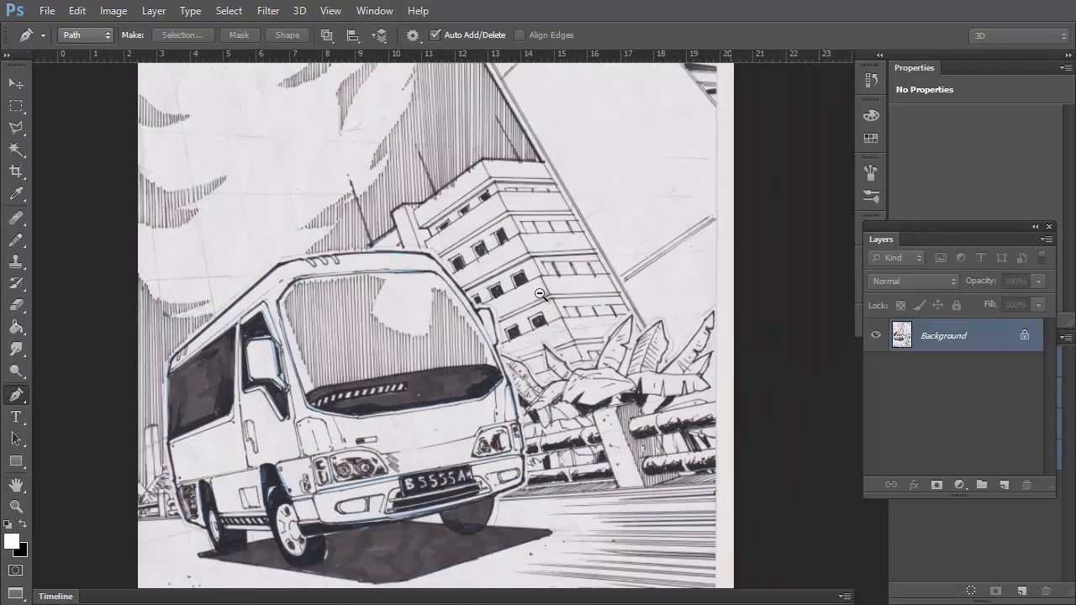
ctrl+alt+click(540, 295)
ctrl+alt+click(540, 294)
ctrl+alt+click(540, 294)
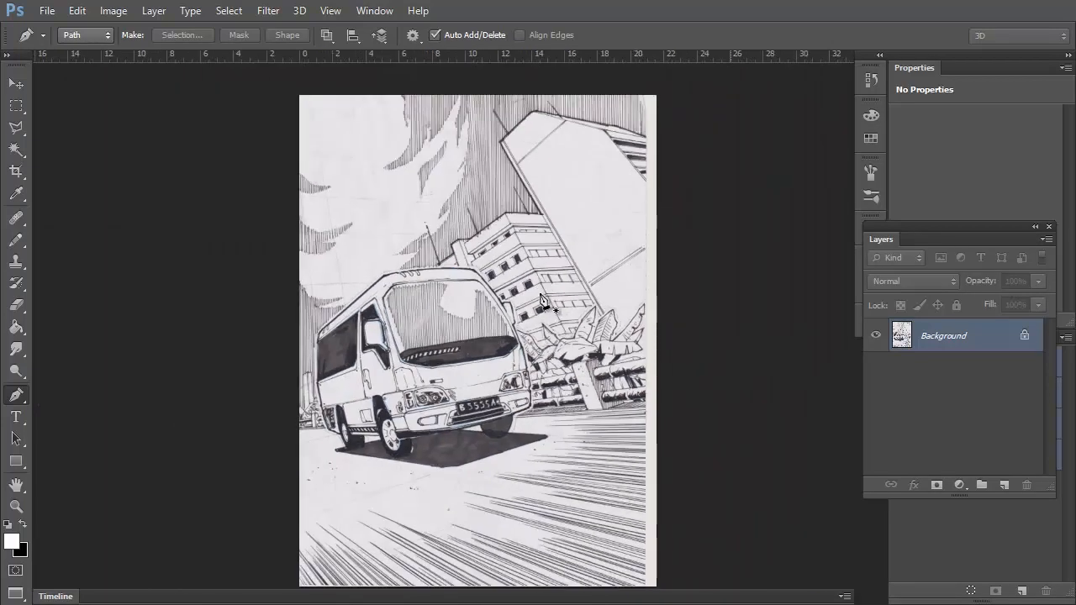
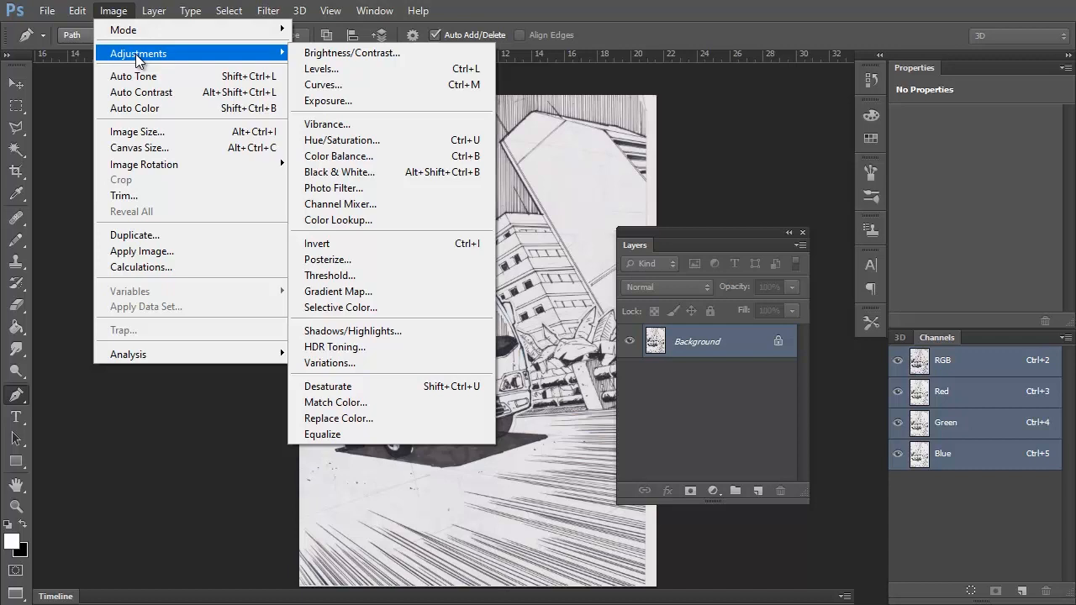
click(642, 1)
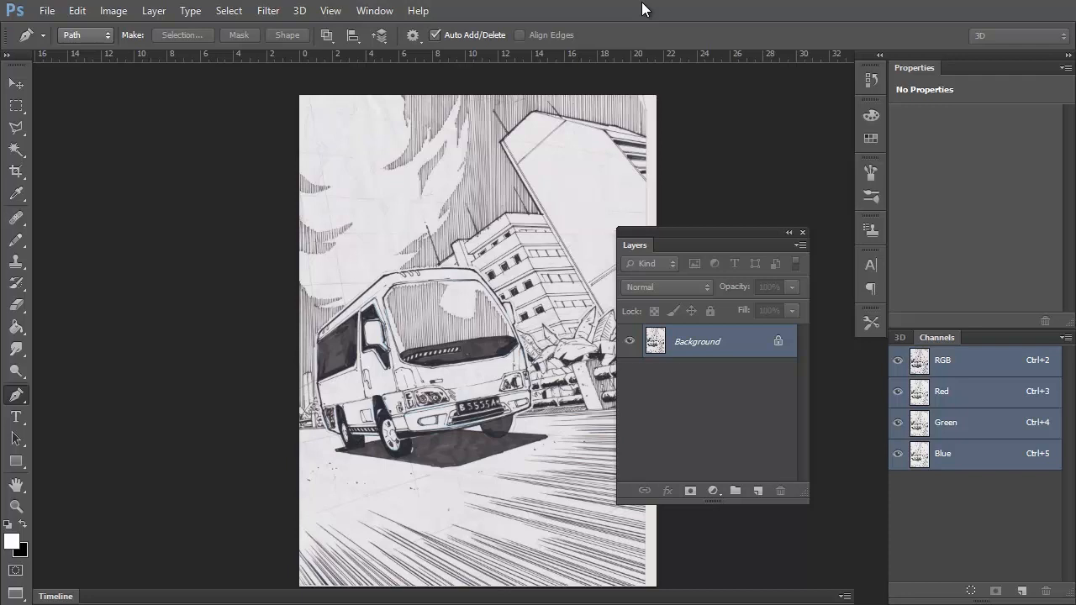
key(ctrl+l)
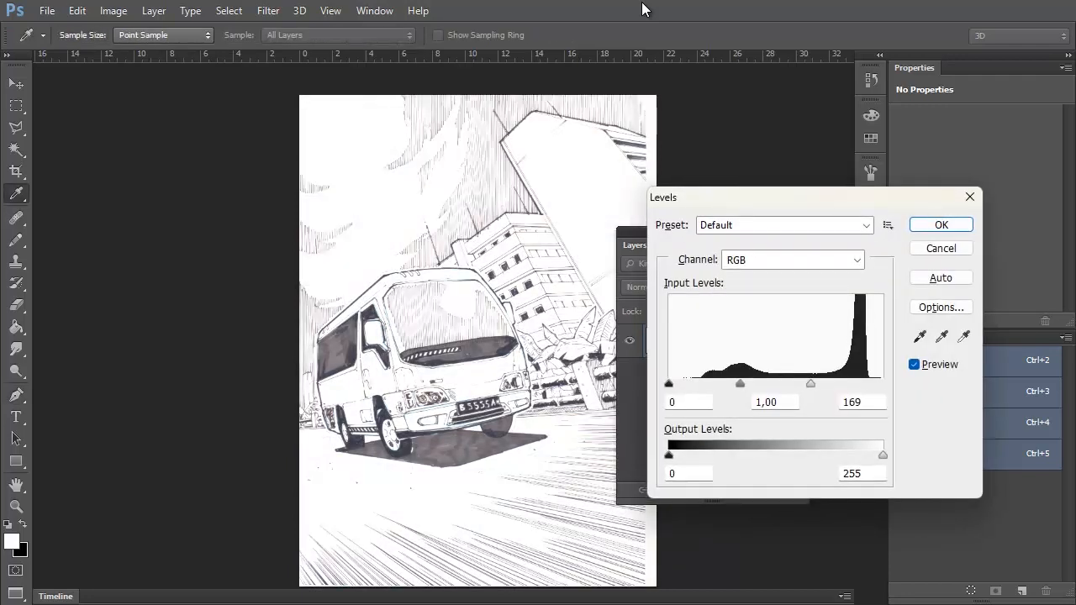
click(940, 248)
key(p)
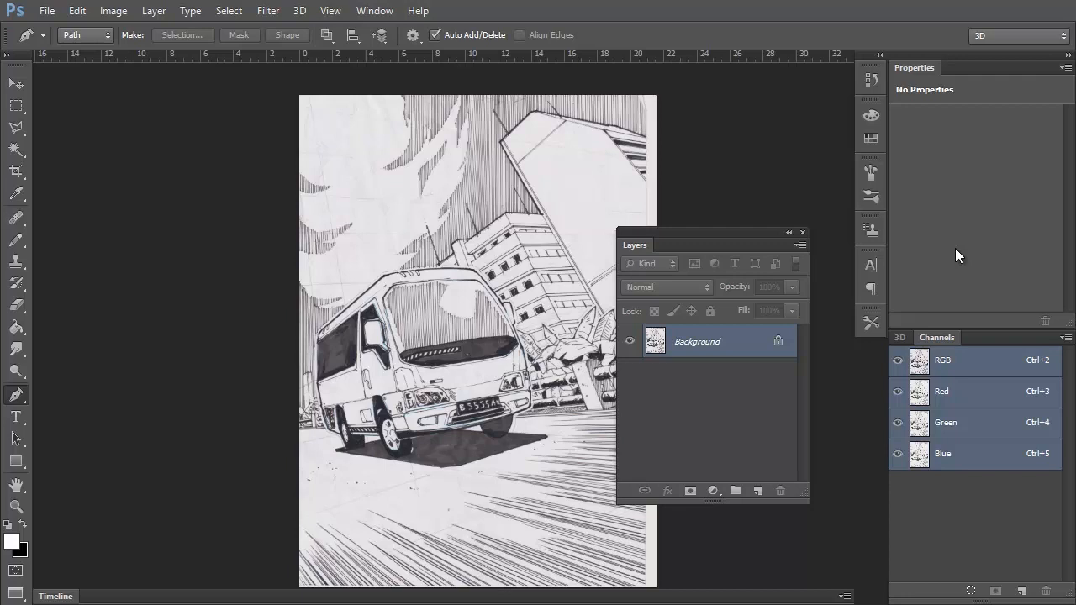
Apply Auto Tone to the scanned page and set its brightness to -50.
key(ctrl+shift+l)
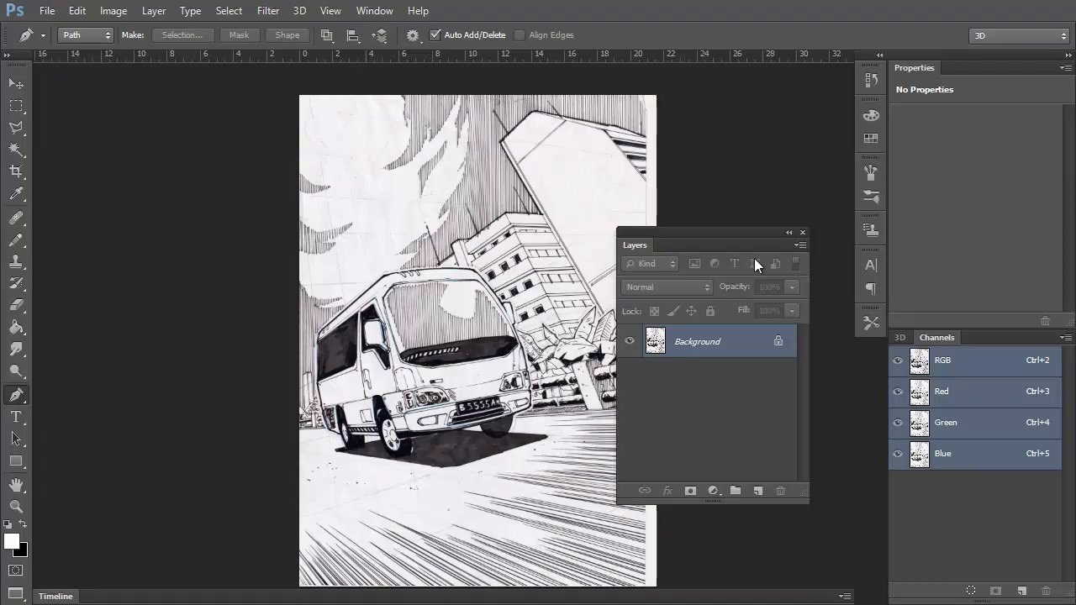
click(113, 11)
mouse_move(147, 63)
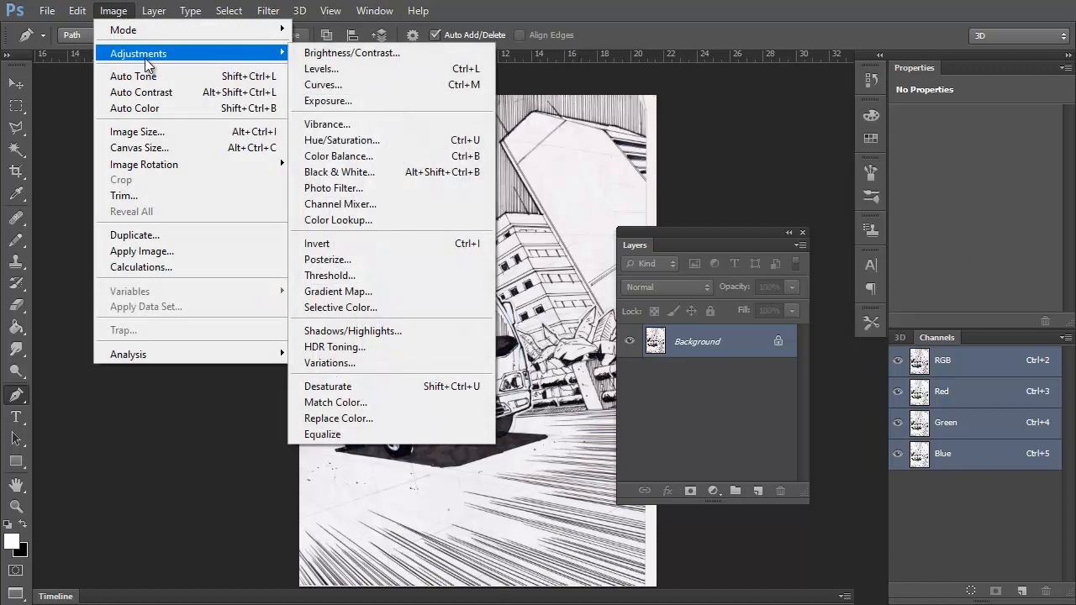
click(336, 53)
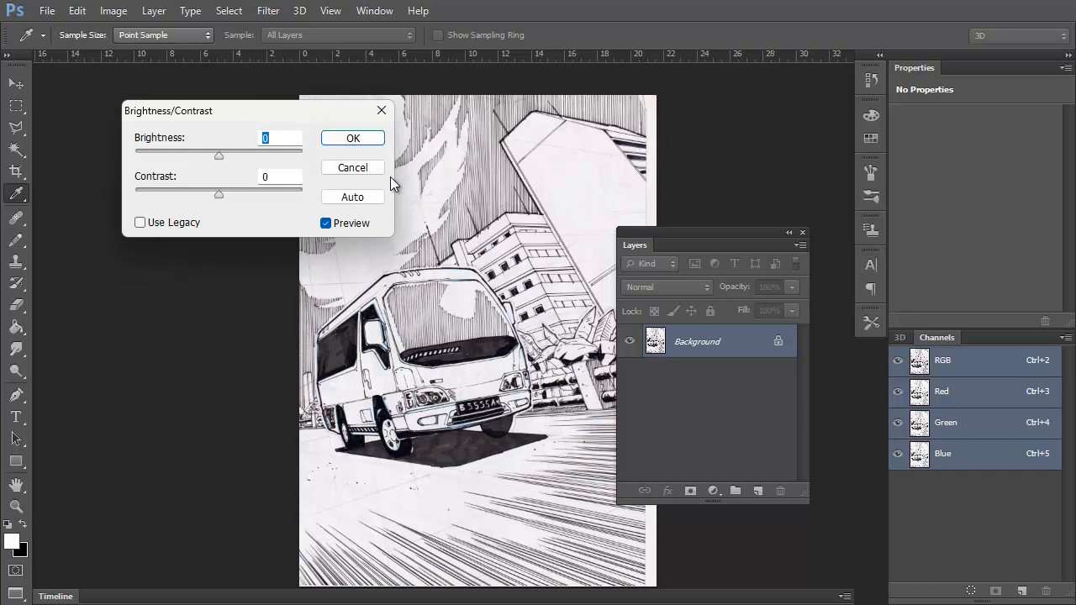
text(-50)
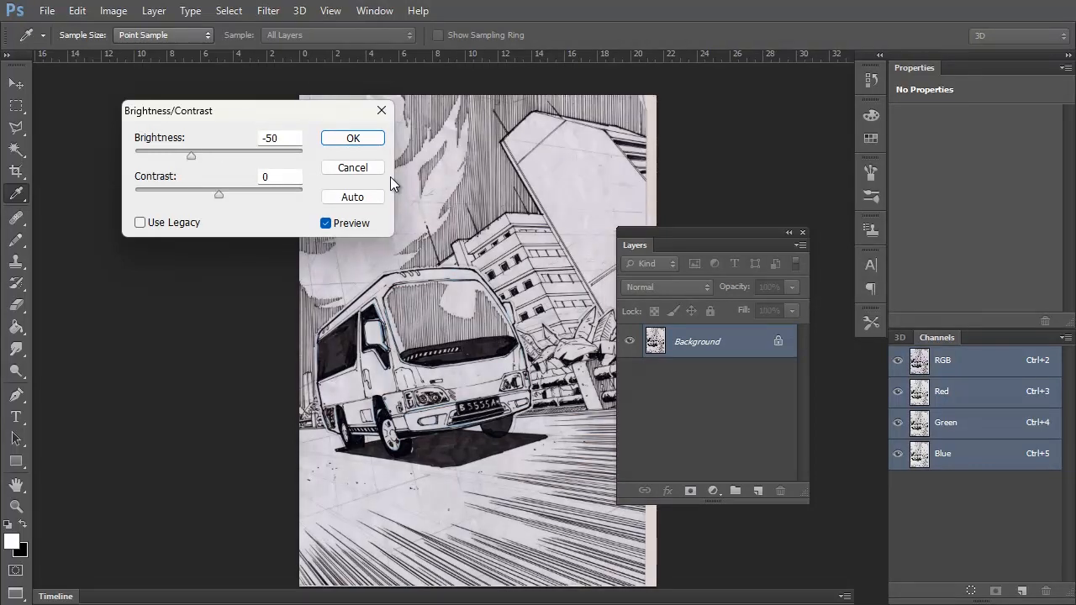
click(353, 138)
key(p)
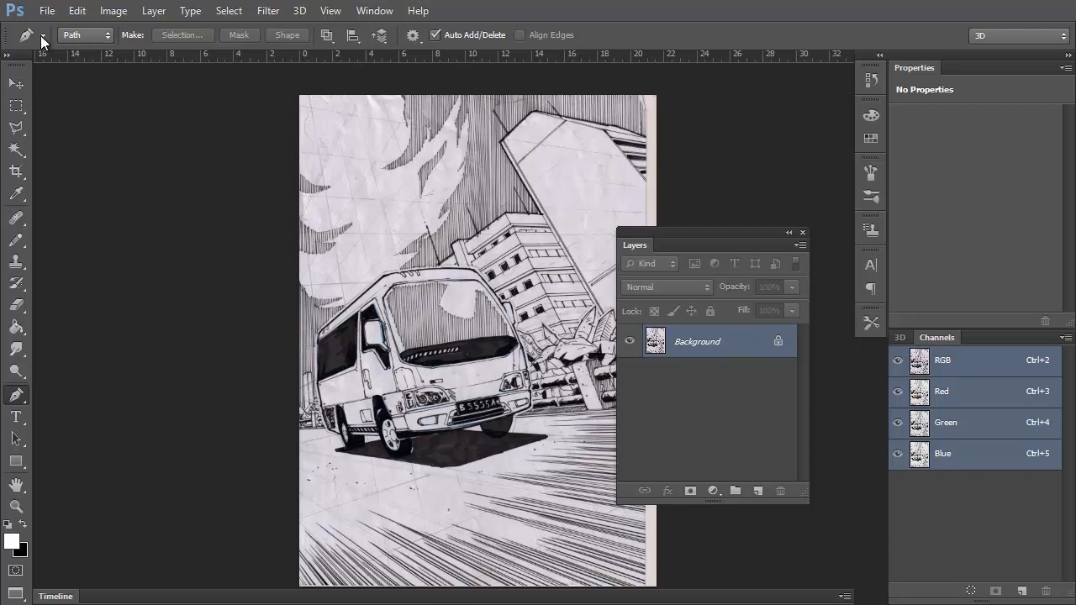
Select the scan's Shadows with Color Range and copy the selected line art to a new layer.
click(113, 11)
mouse_move(136, 55)
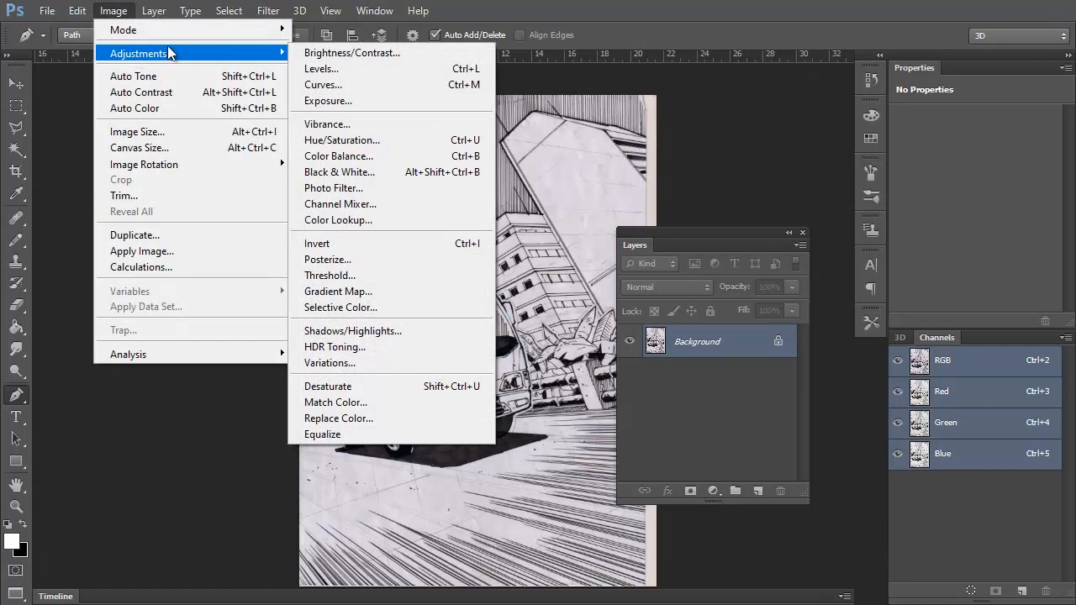
click(229, 10)
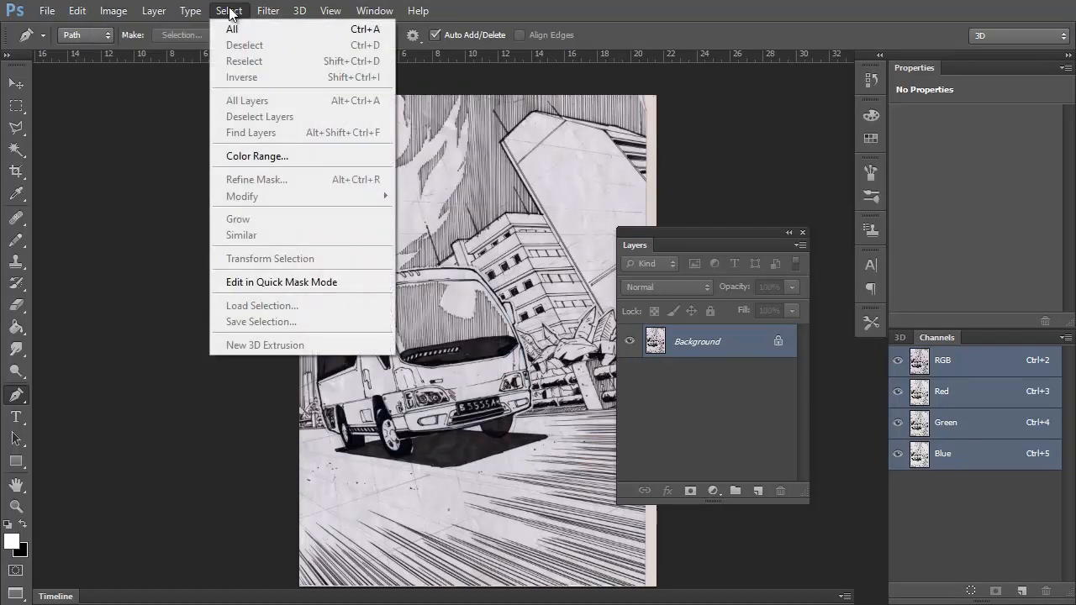
click(255, 160)
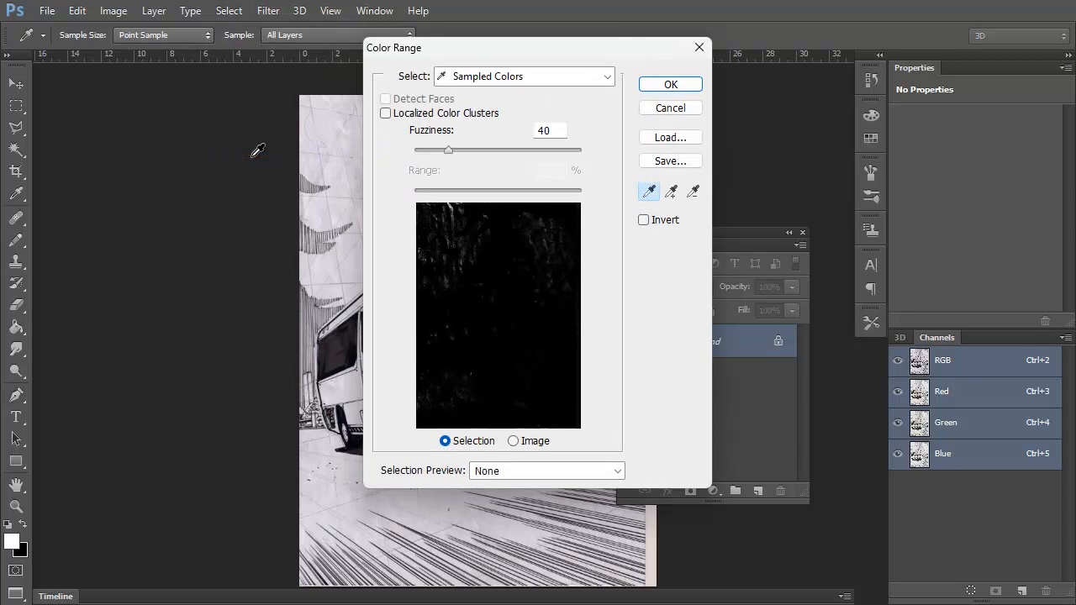
click(606, 77)
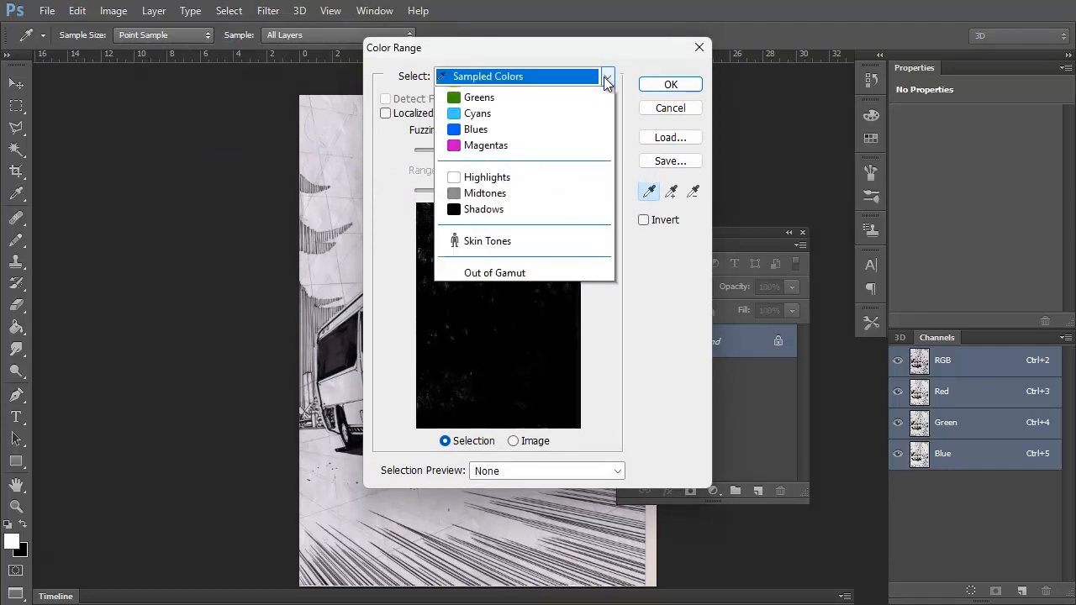
click(547, 279)
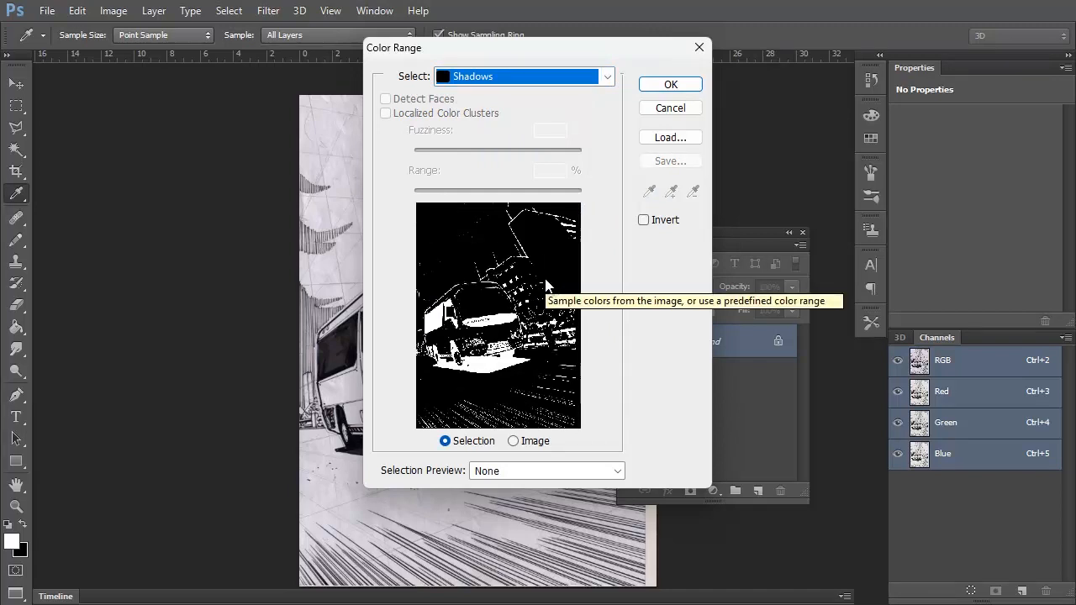
click(681, 87)
key(p)
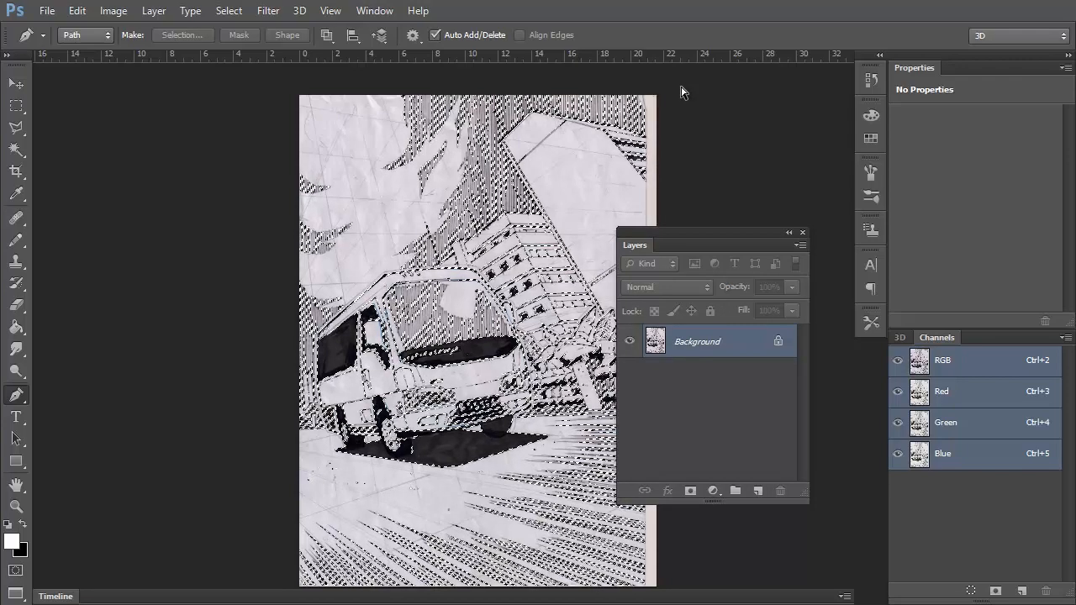
key(ctrl+j)
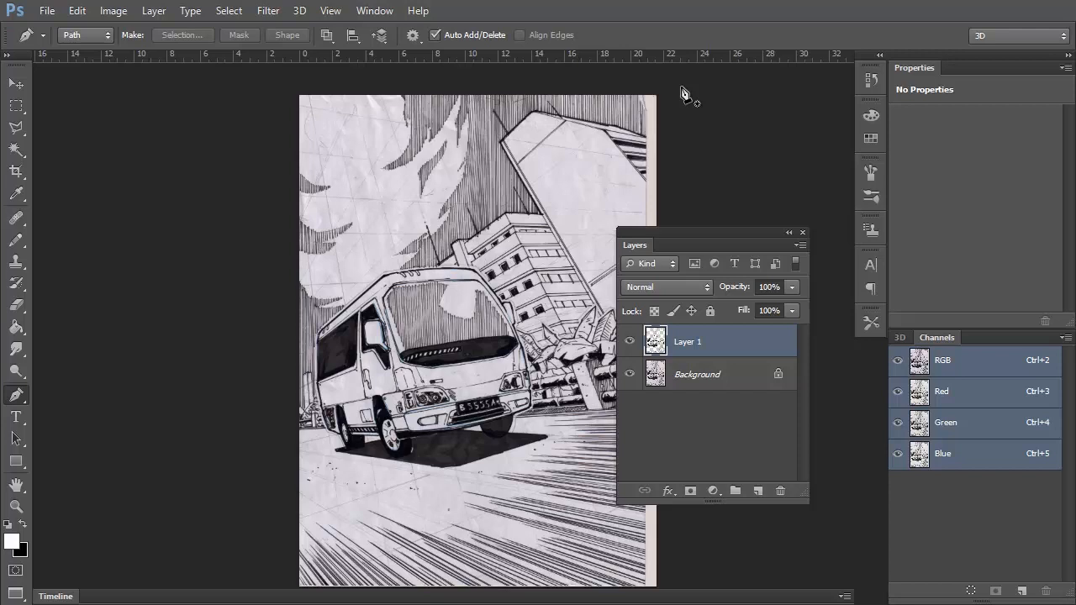
Hide the Background layer to examine the extracted line art around the bus windshield close up, and show the Background again.
click(630, 374)
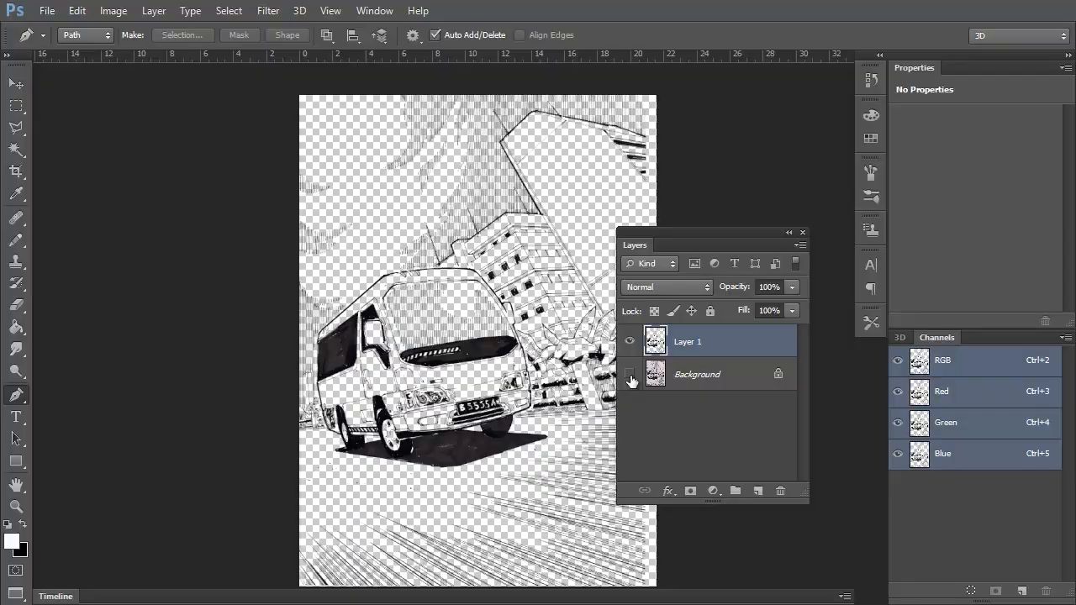
ctrl+click(415, 288)
ctrl+click(415, 287)
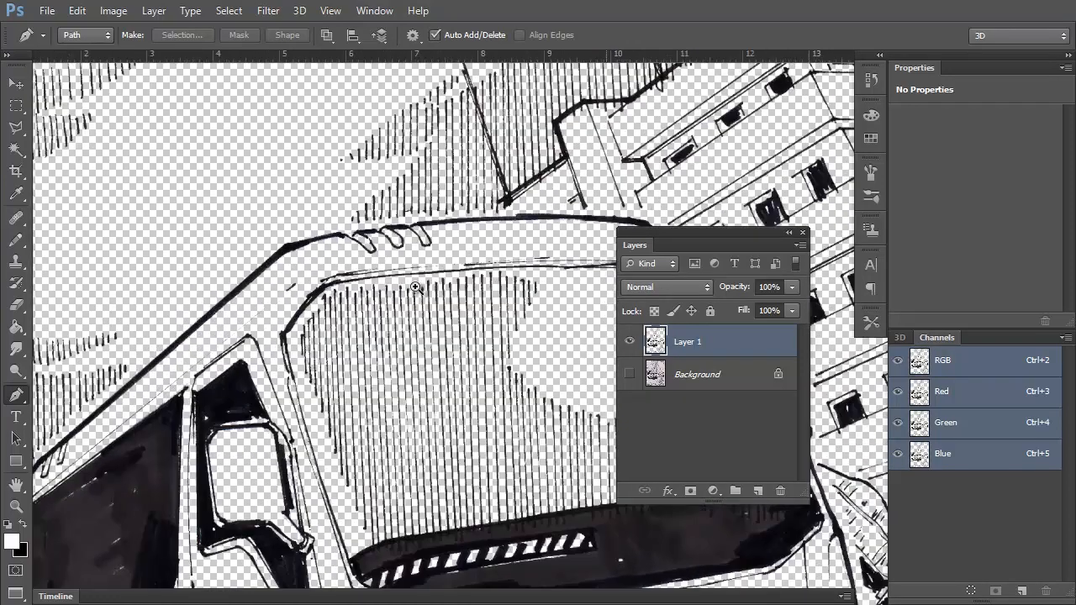
ctrl+click(414, 287)
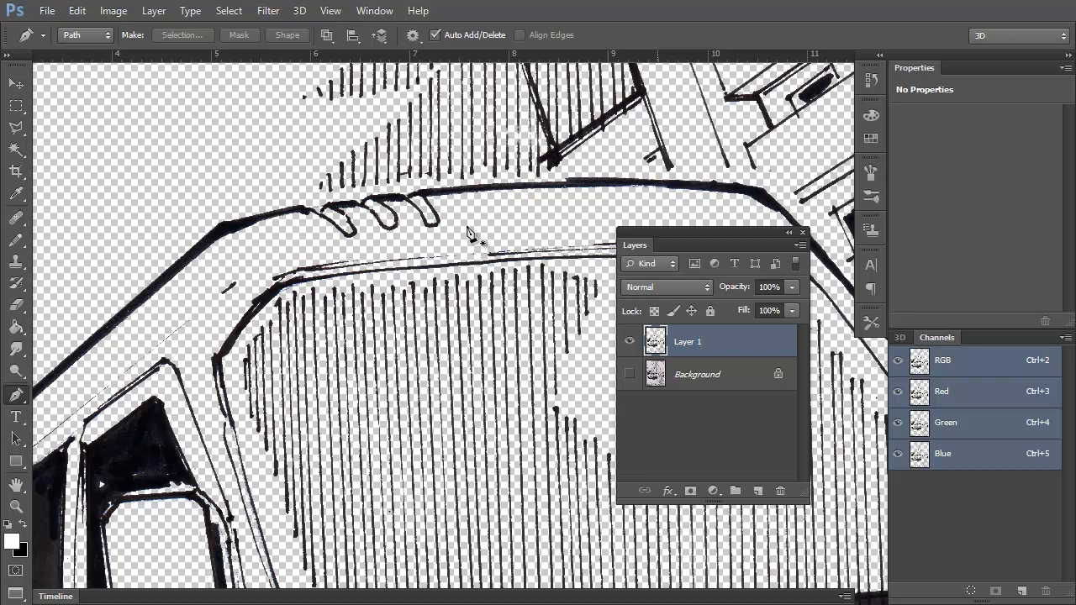
click(630, 374)
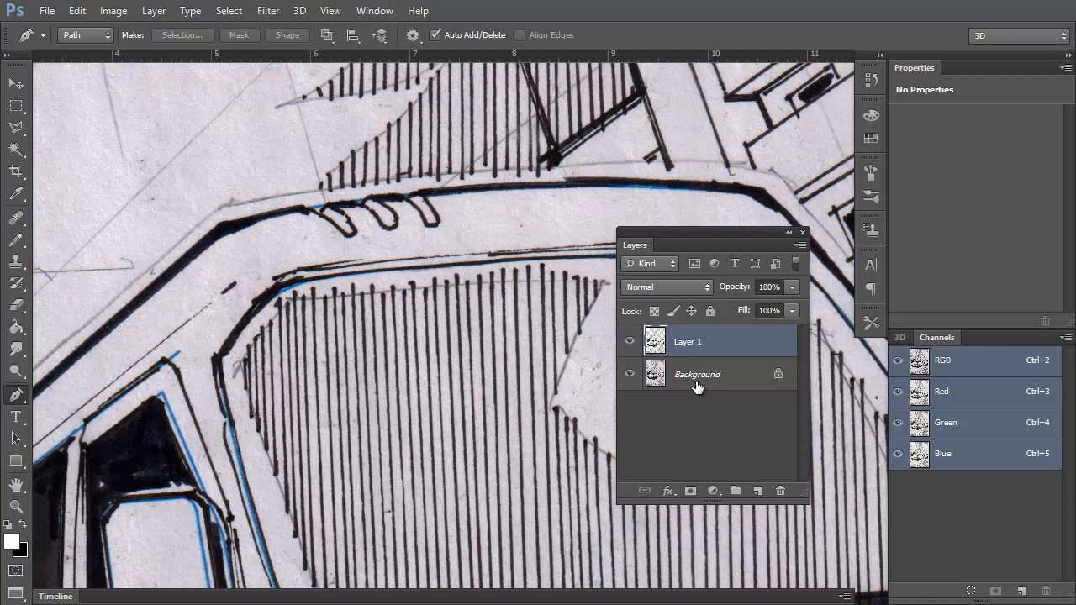
Add a new layer between the extracted line art and the Background, and fill it with white.
click(757, 493)
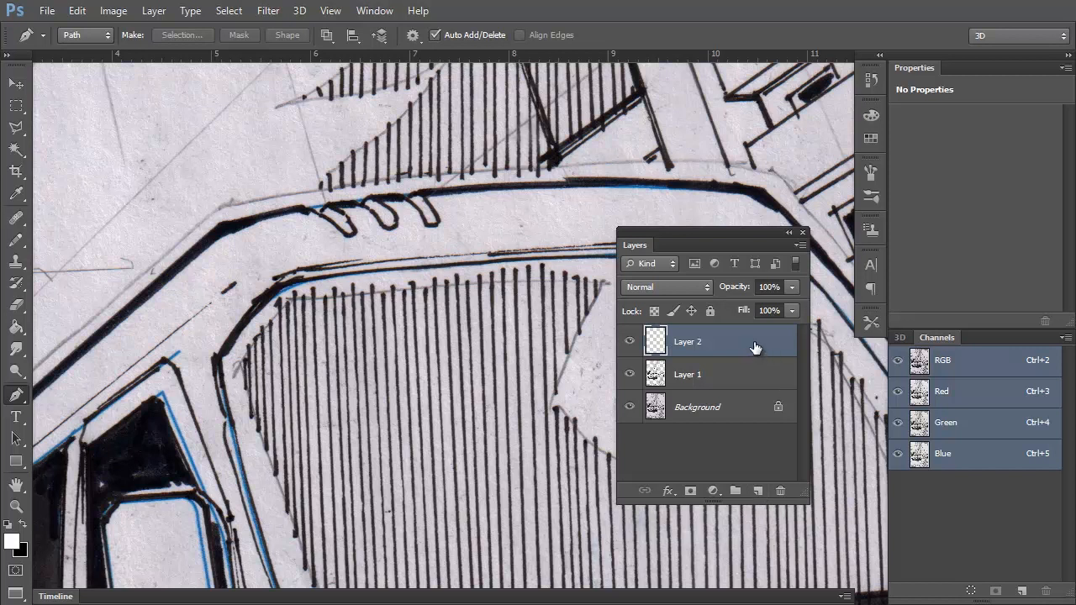
drag(757, 344, 755, 383)
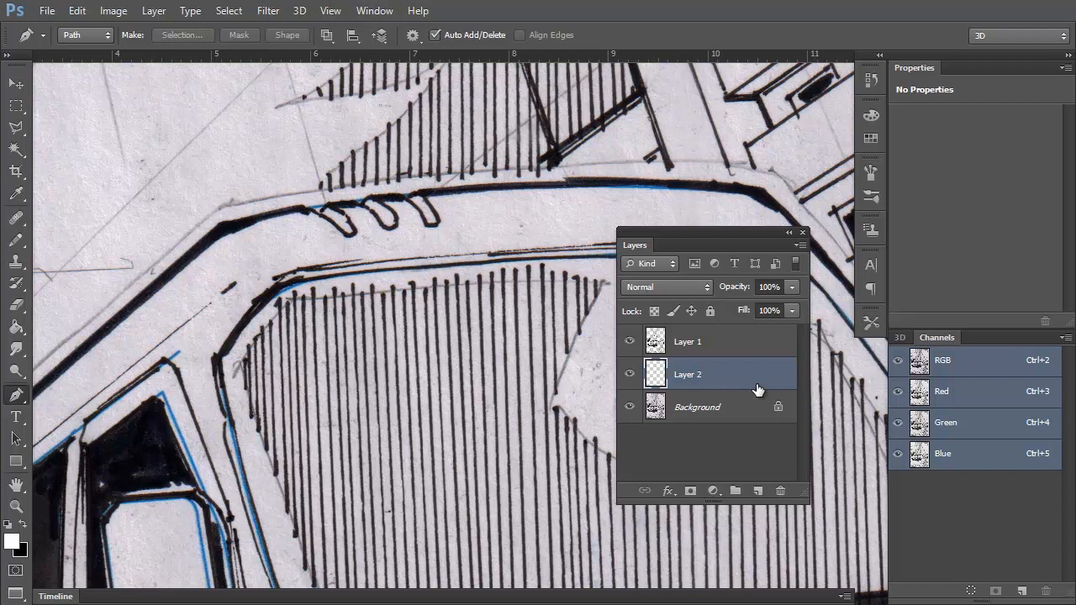
click(12, 541)
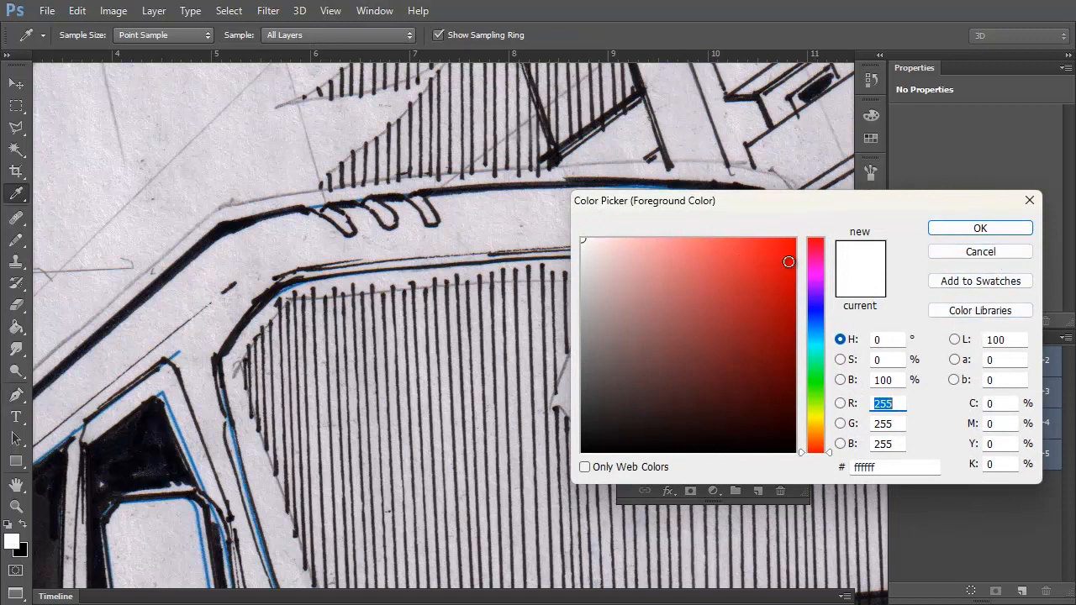
click(968, 251)
key(p)
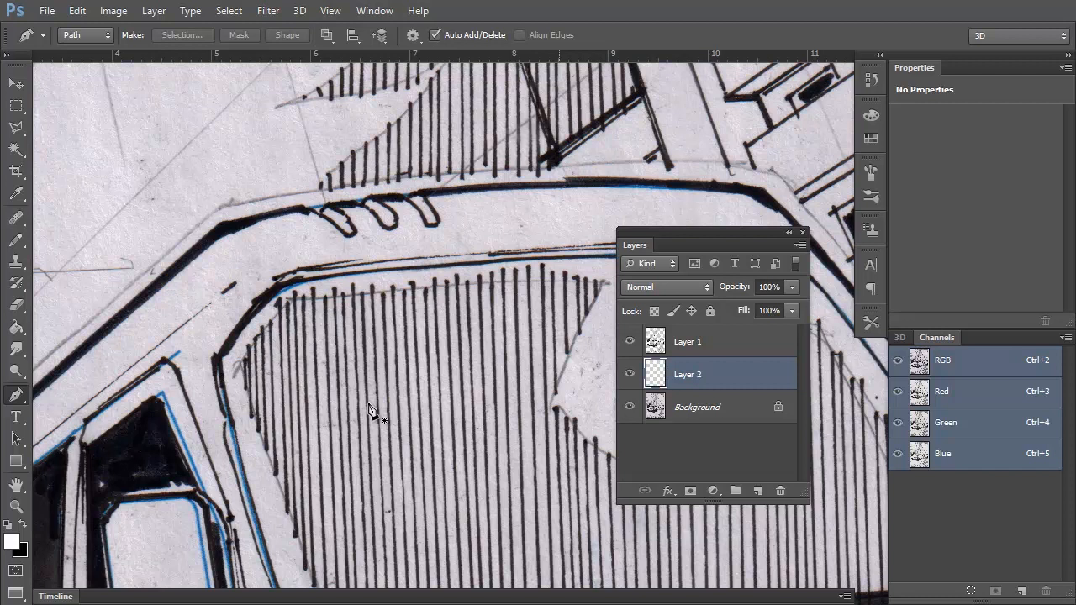
key(x)
key(x)
key(x)
key(x)
key(alt+BackSpace)
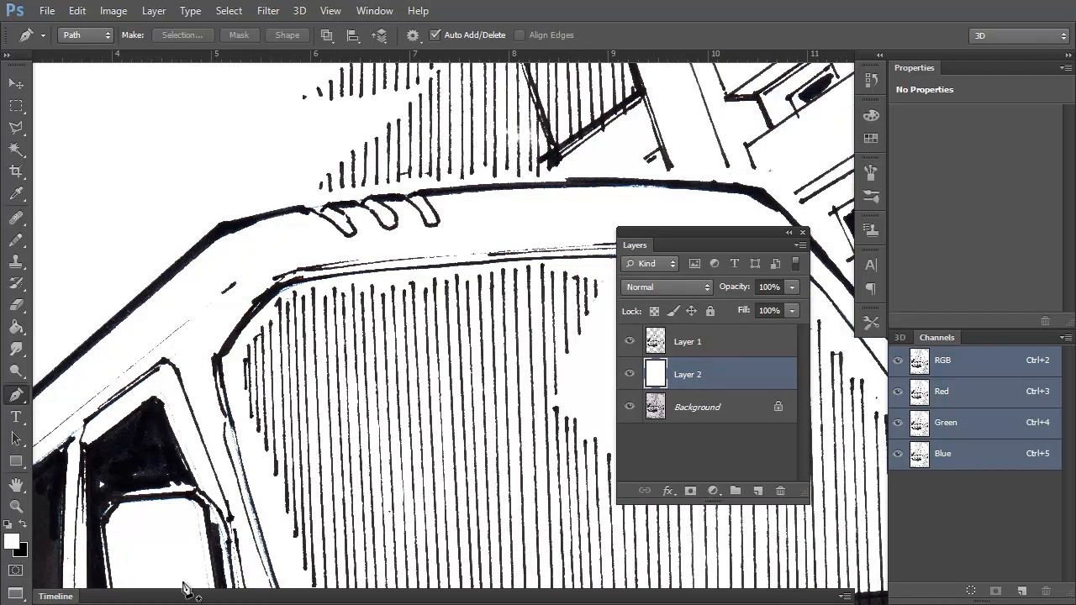
Delete the original Background layer containing the scan.
click(692, 412)
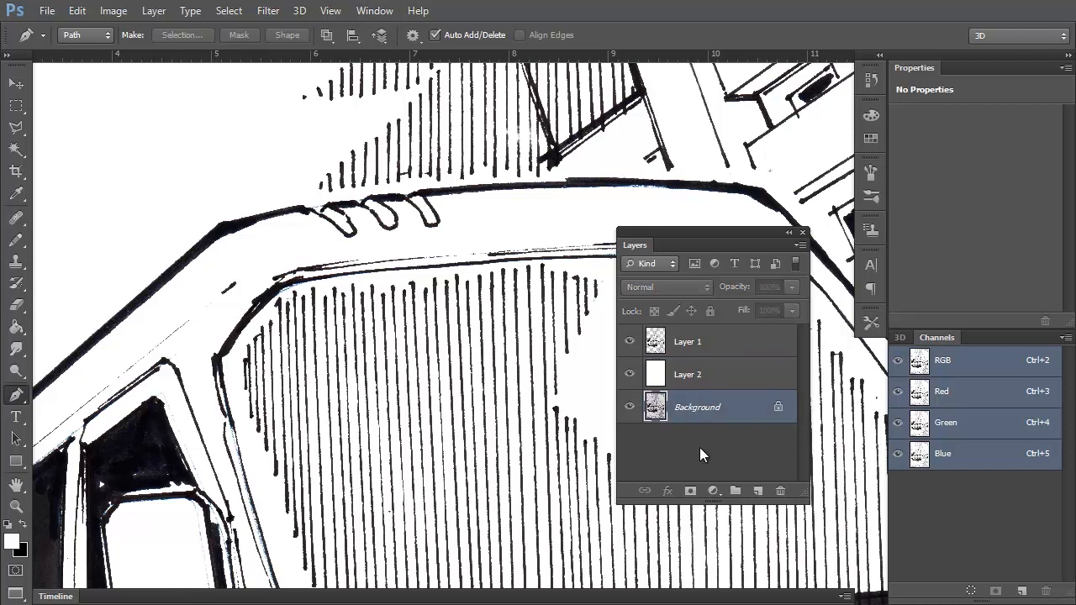
click(779, 493)
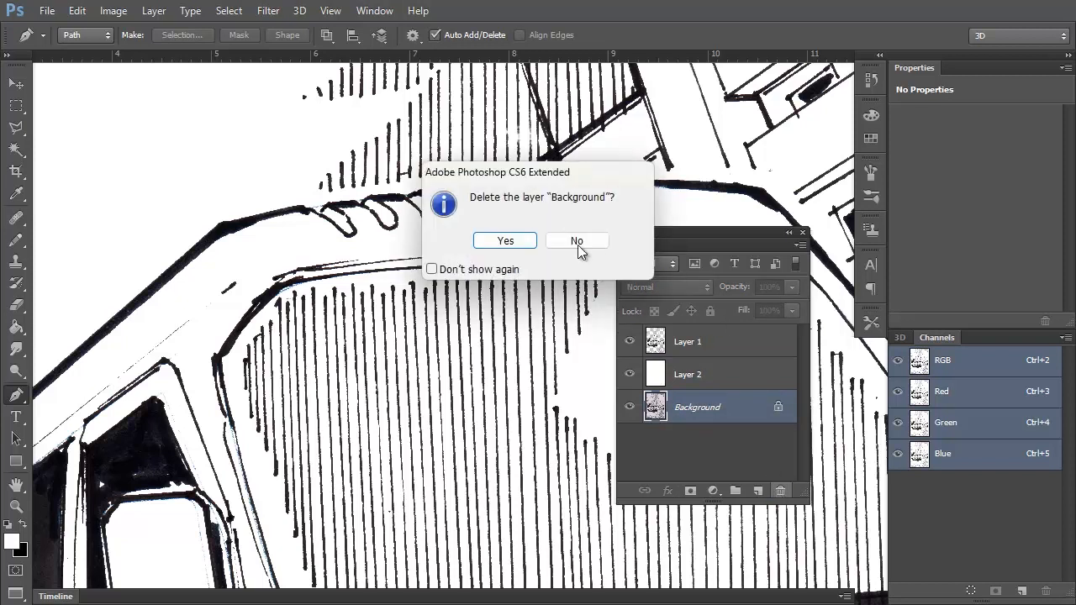
click(519, 242)
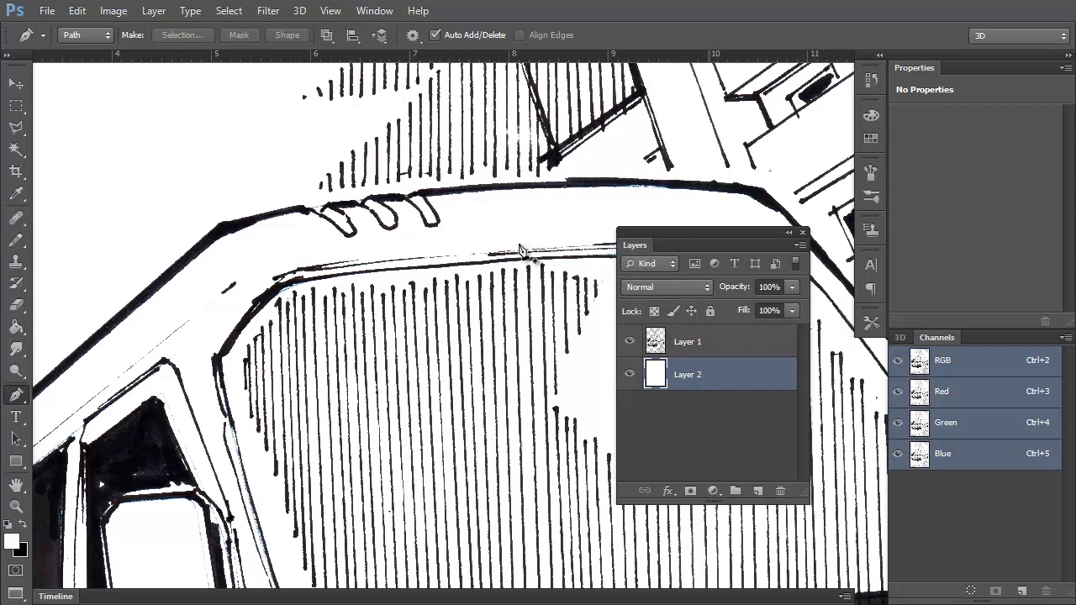
Rename the line art layer as GARIS and the white layer as PUTIH.
double_click(682, 345)
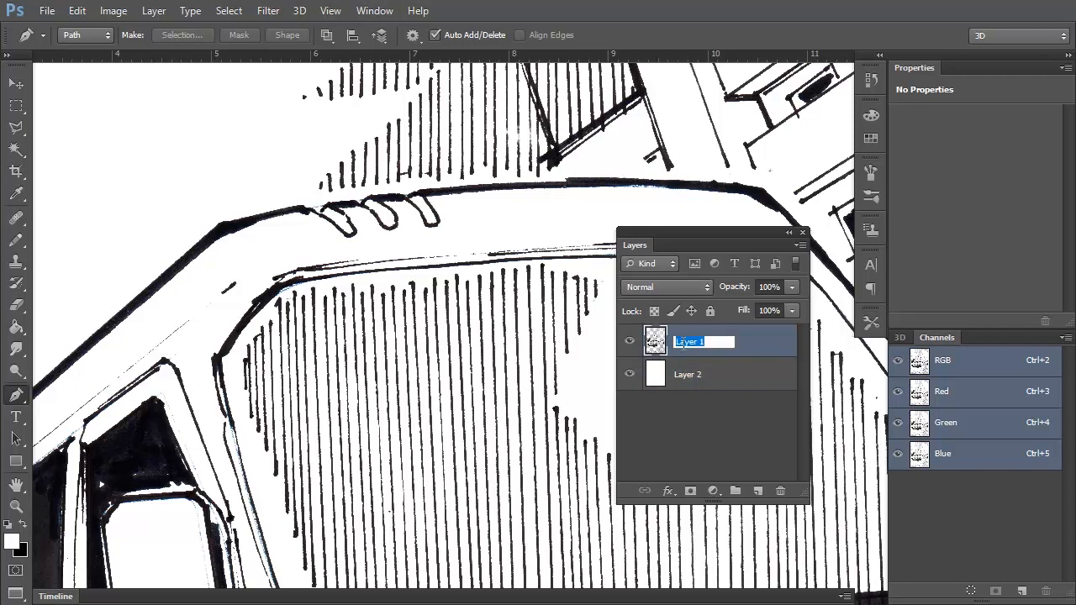
text(GARIS)
key(Return)
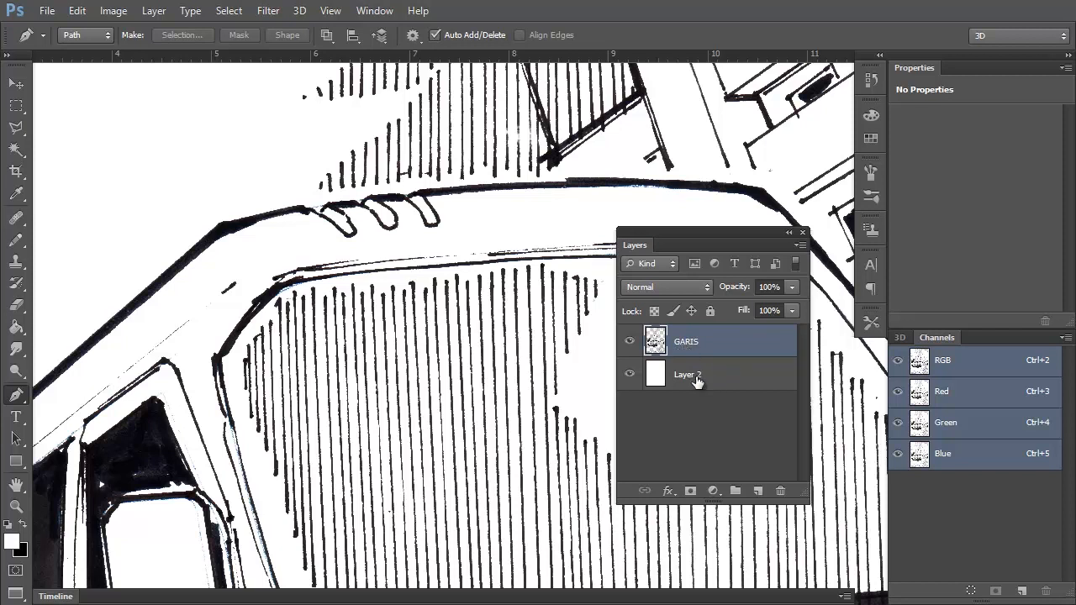
double_click(689, 375)
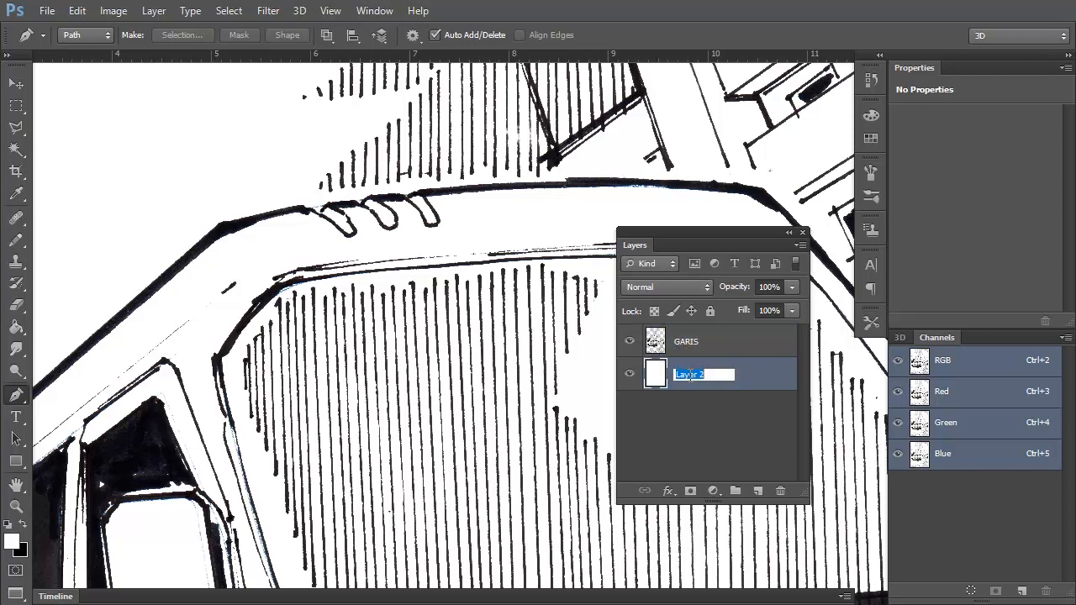
text(PUTIH)
key(Return)
Check the contents of the PUTIH and GARIS layers by hiding and showing each one in turn.
click(629, 375)
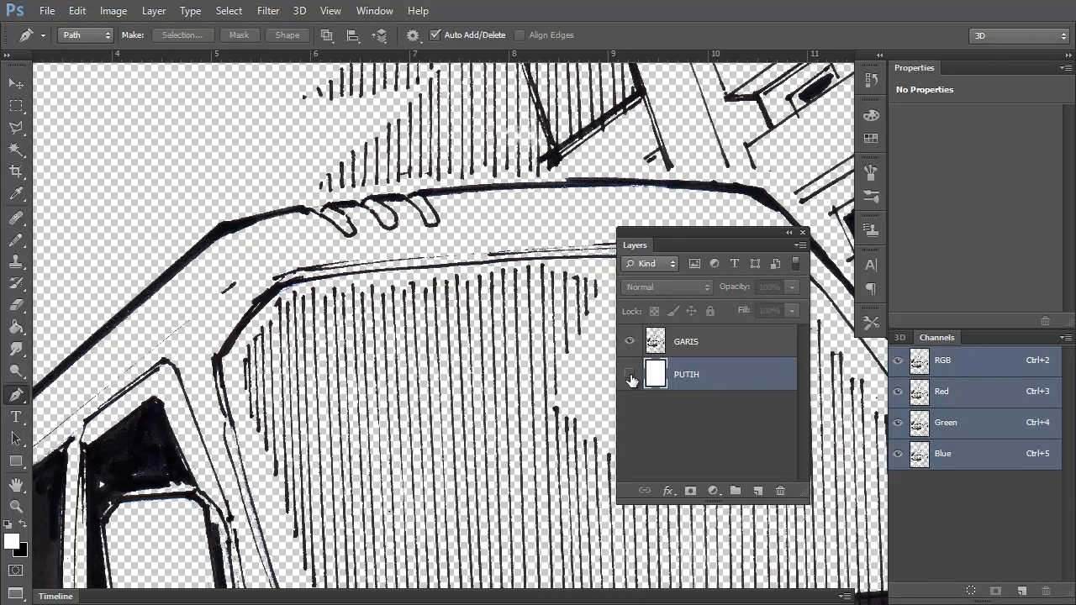
click(630, 376)
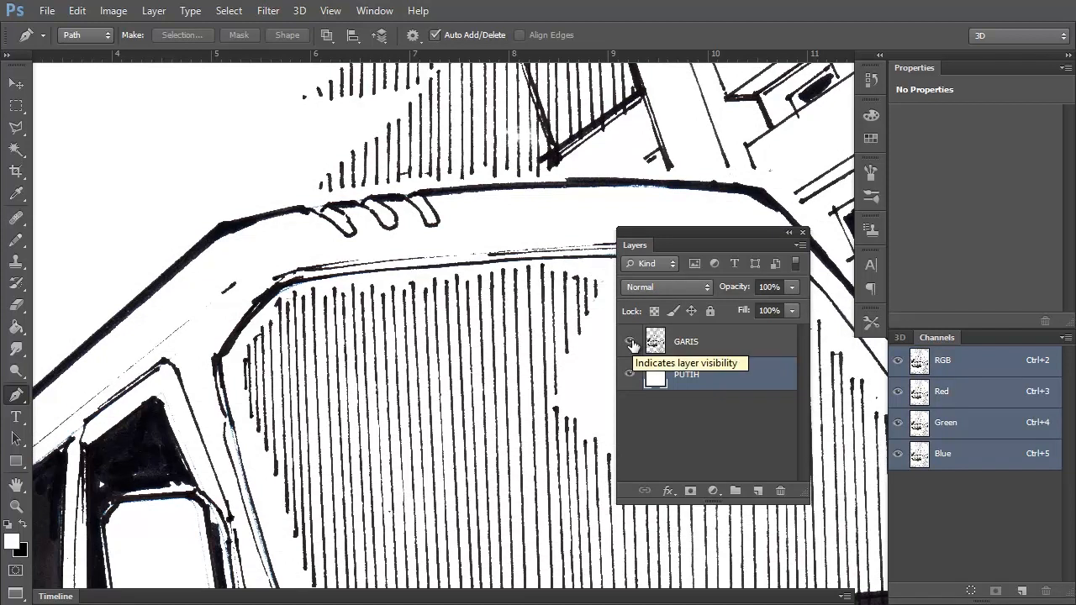
click(632, 343)
click(630, 343)
Lock the transparent pixels of the GARIS layer.
click(716, 351)
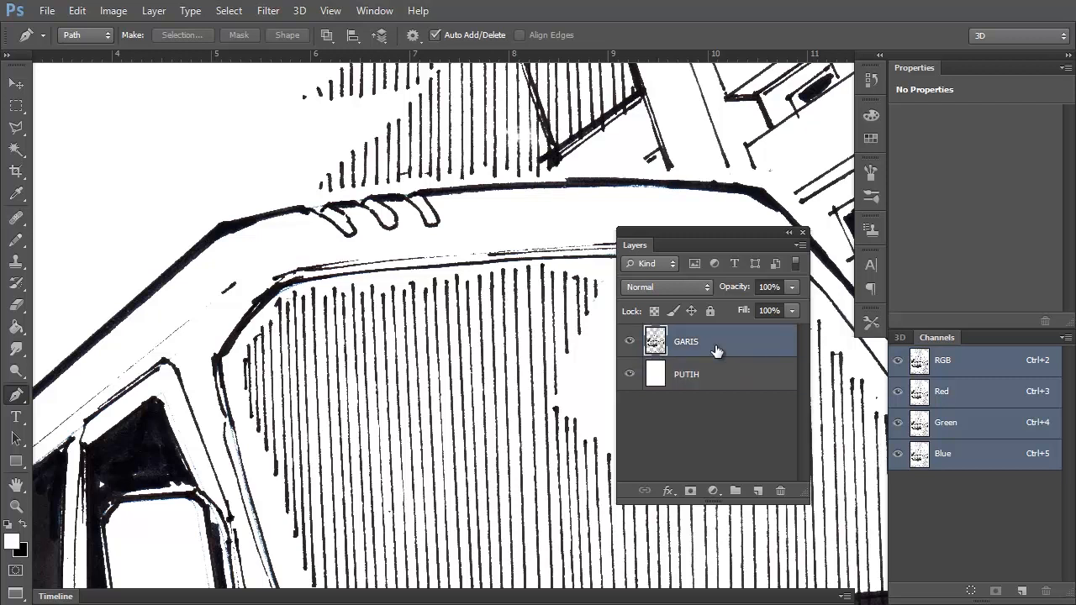
click(655, 312)
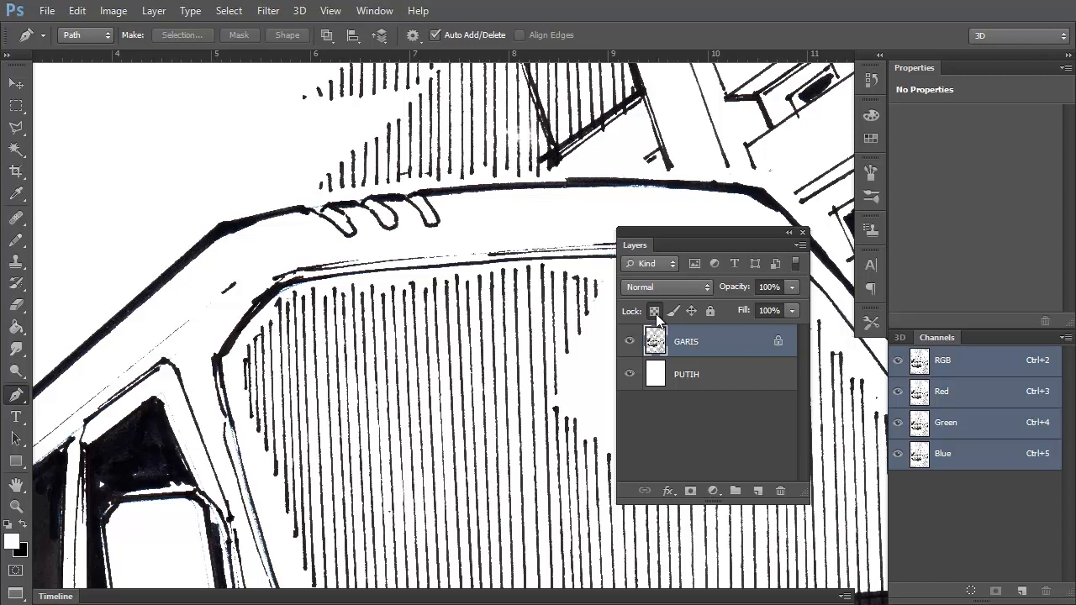
Display the color Swatches and place them over the canvas above the bus roof.
click(378, 13)
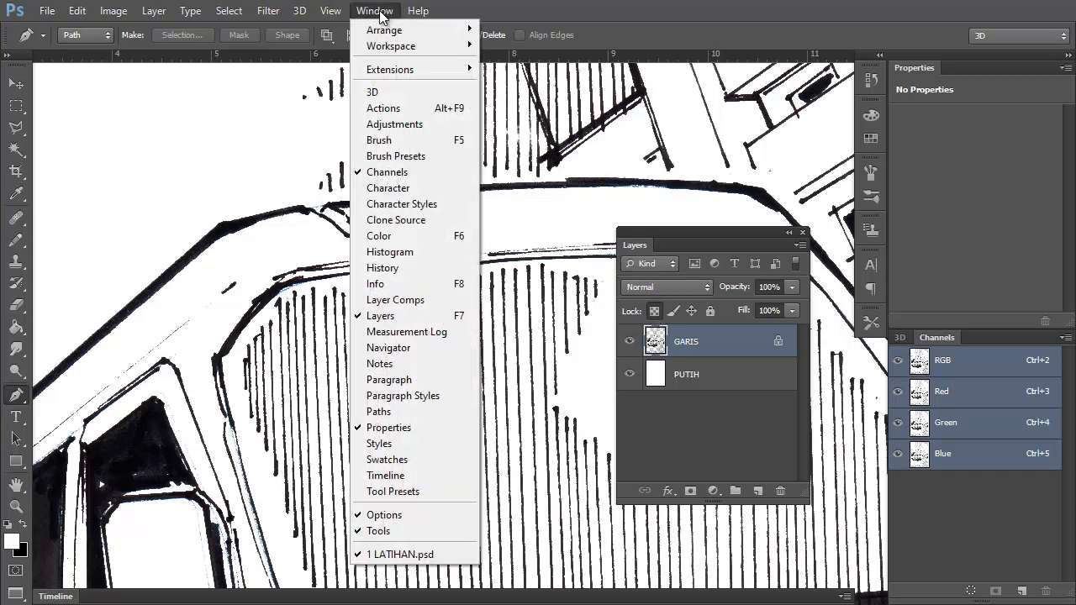
click(425, 464)
drag(729, 104, 196, 157)
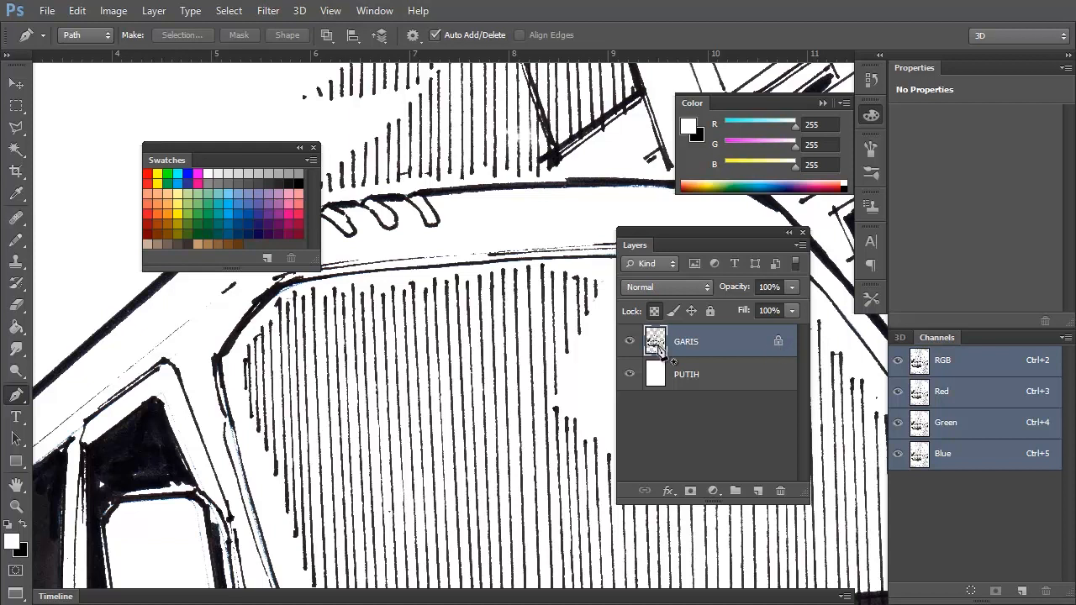
Fill the GARIS line art with pure red as a trial and refill it with the default black.
click(147, 173)
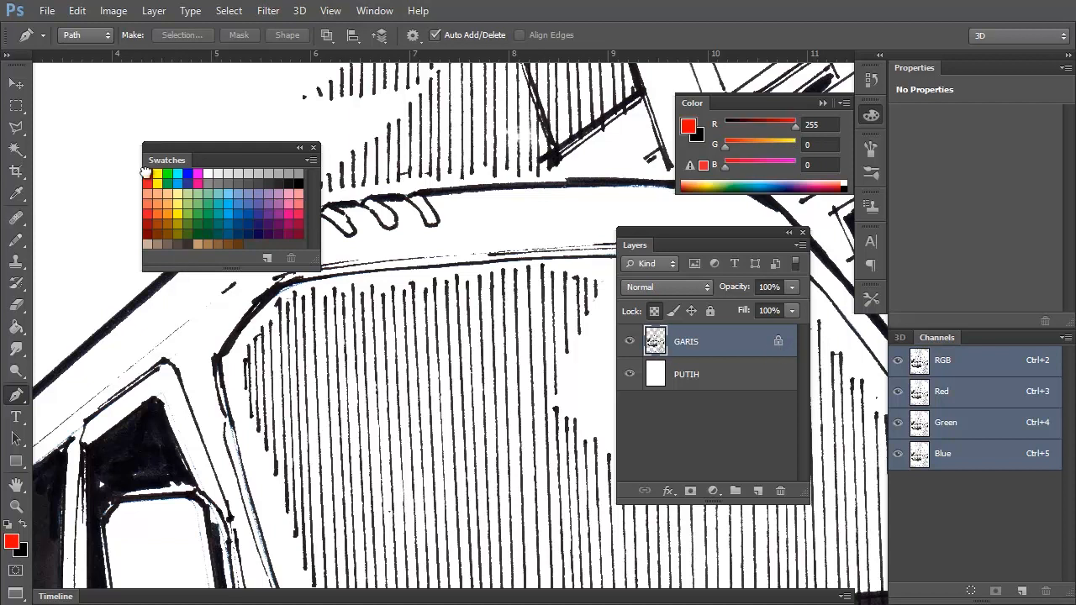
key(alt+BackSpace)
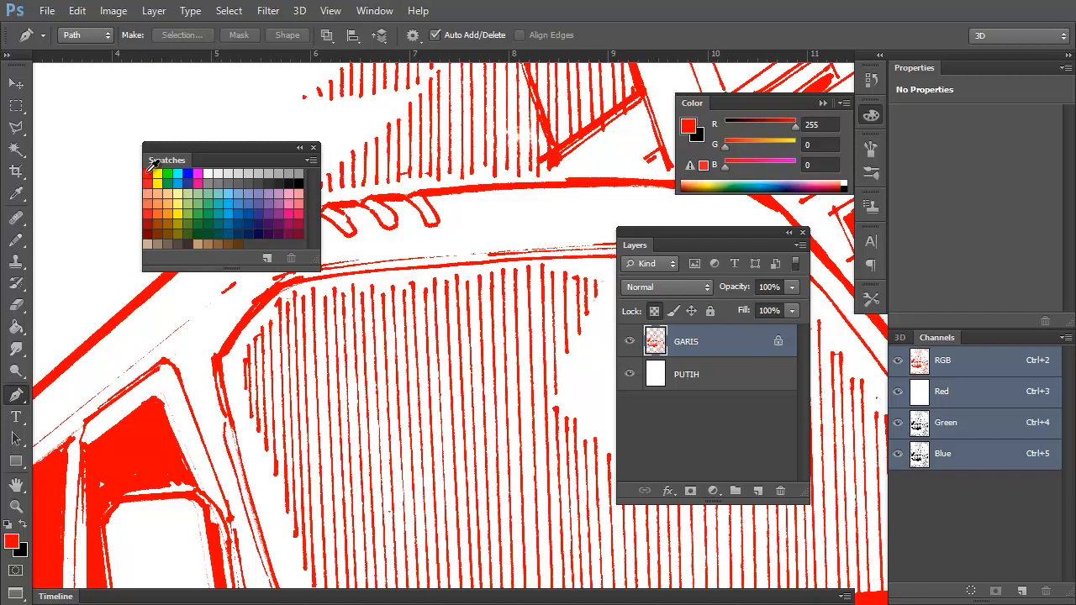
key(d)
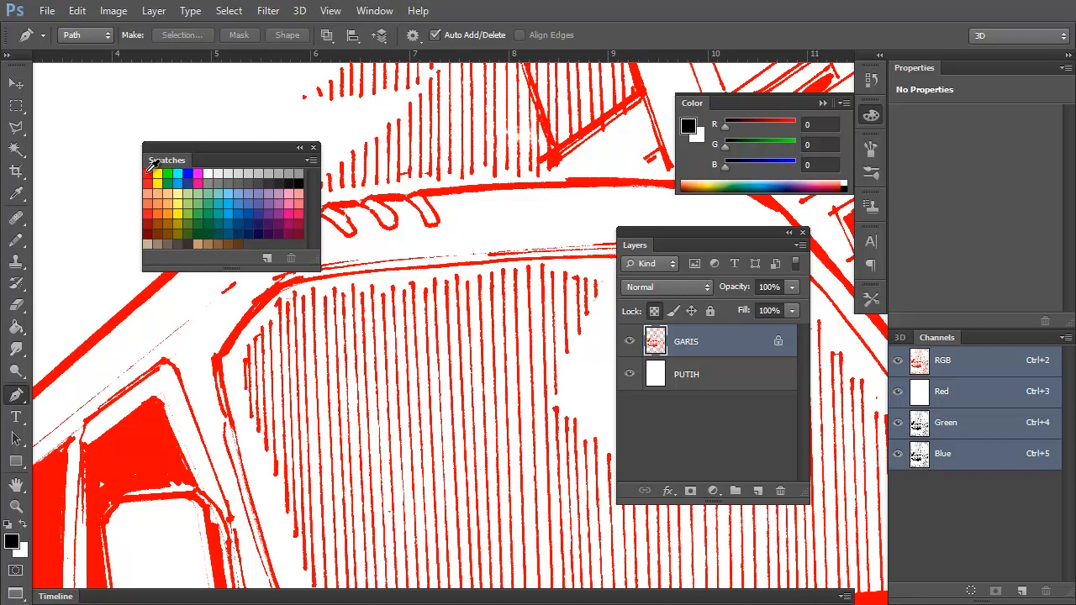
key(alt+BackSpace)
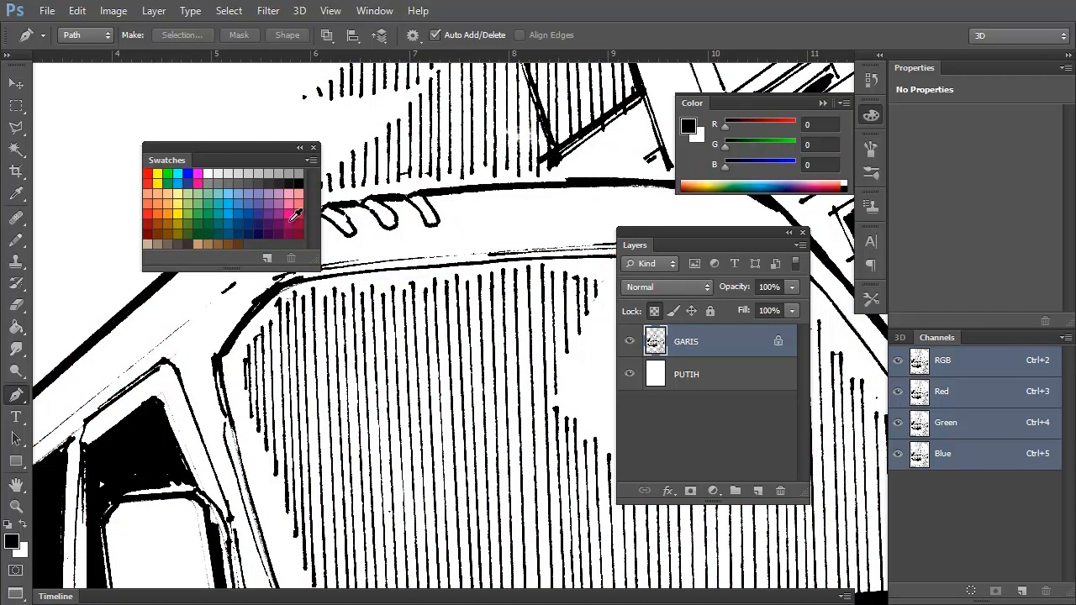
Set the foreground color to pure red and enlarge the Pencil tool's tip to 125.
alt+click(436, 290)
alt+click(436, 290)
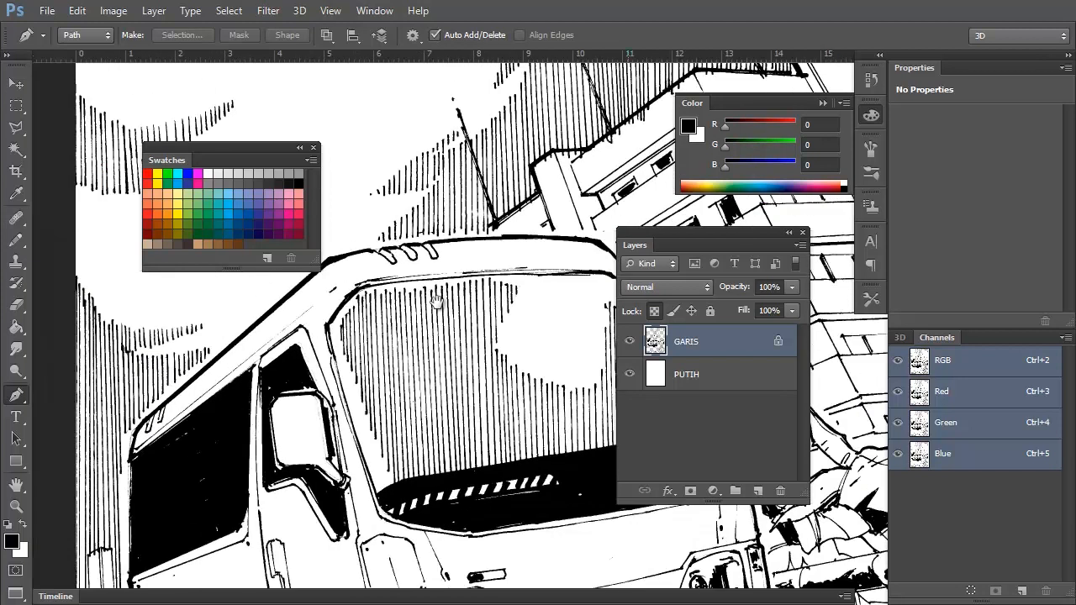
click(147, 174)
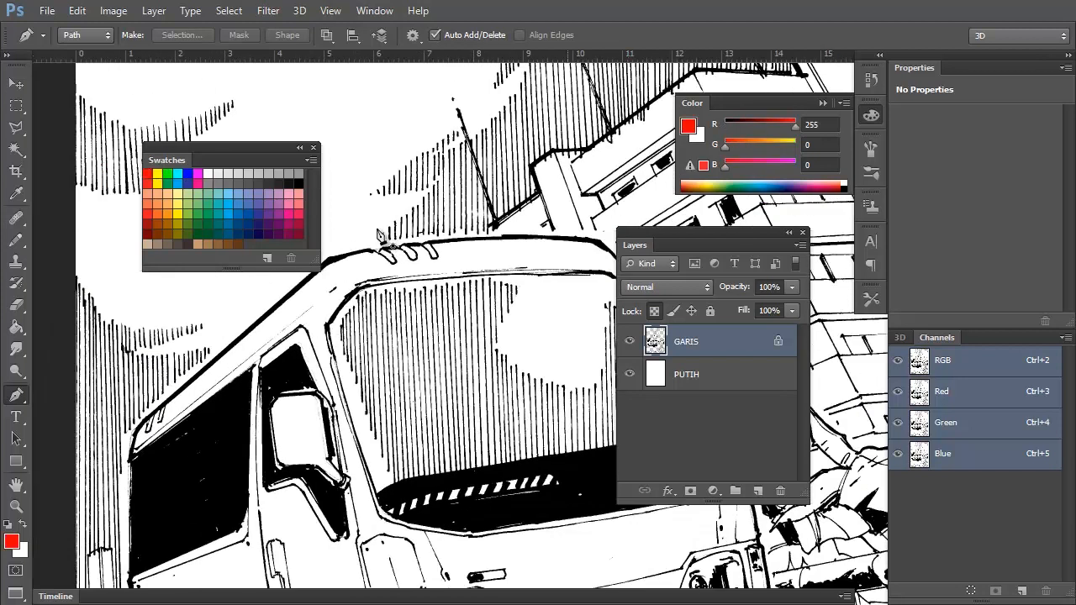
key(b)
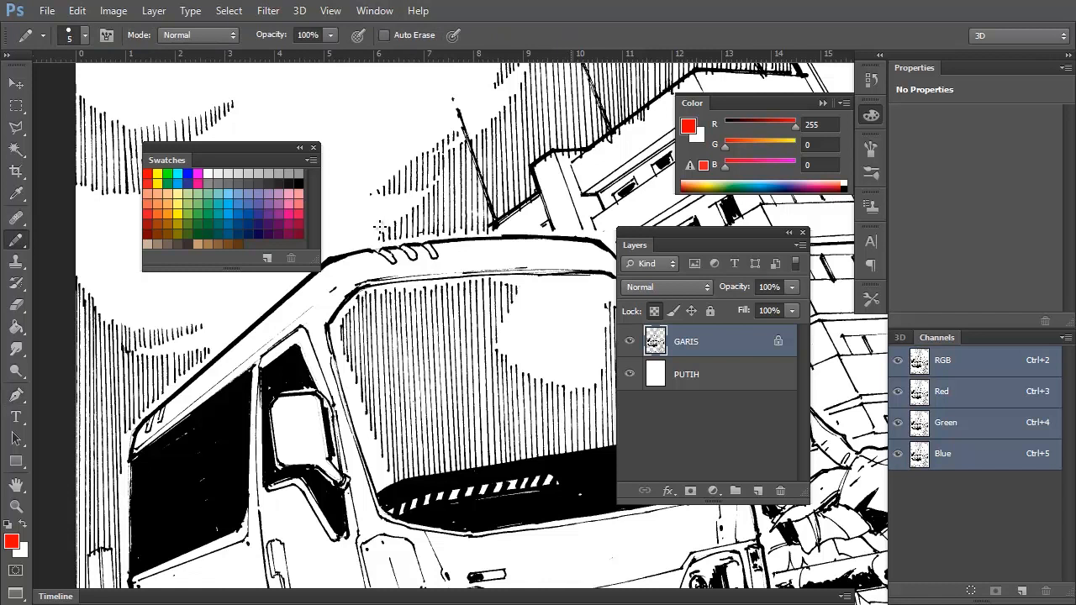
key(bracketright)
key(bracketright)
key(bracketright)
key(bracketright)
key(bracketright)
key(bracketright)
key(bracketright)
Try a red Pencil stroke over the bus with the GARIS layer's transparent pixels locked, and undo it.
mouse_move(388, 244)
mouse_down()
mouse_move(452, 185)
mouse_move(420, 298)
mouse_move(350, 320)
mouse_move(332, 384)
mouse_move(383, 327)
mouse_move(367, 420)
mouse_move(420, 282)
mouse_move(422, 422)
mouse_move(399, 362)
mouse_move(446, 344)
mouse_move(354, 391)
mouse_move(311, 286)
mouse_move(243, 351)
mouse_move(265, 314)
mouse_move(218, 393)
mouse_up()
key(ctrl+z)
key(super)
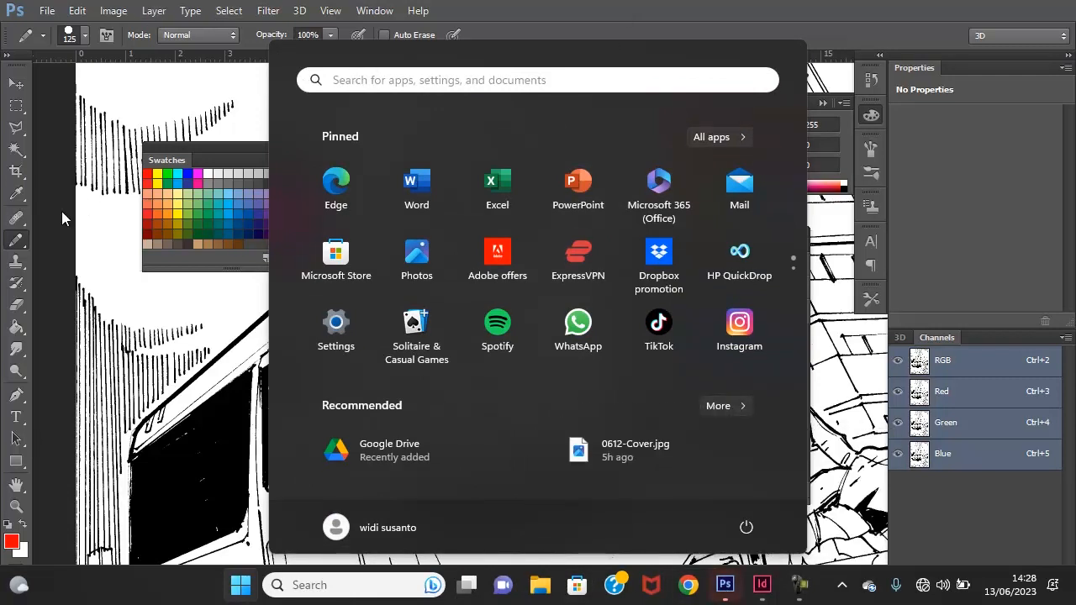
key(super)
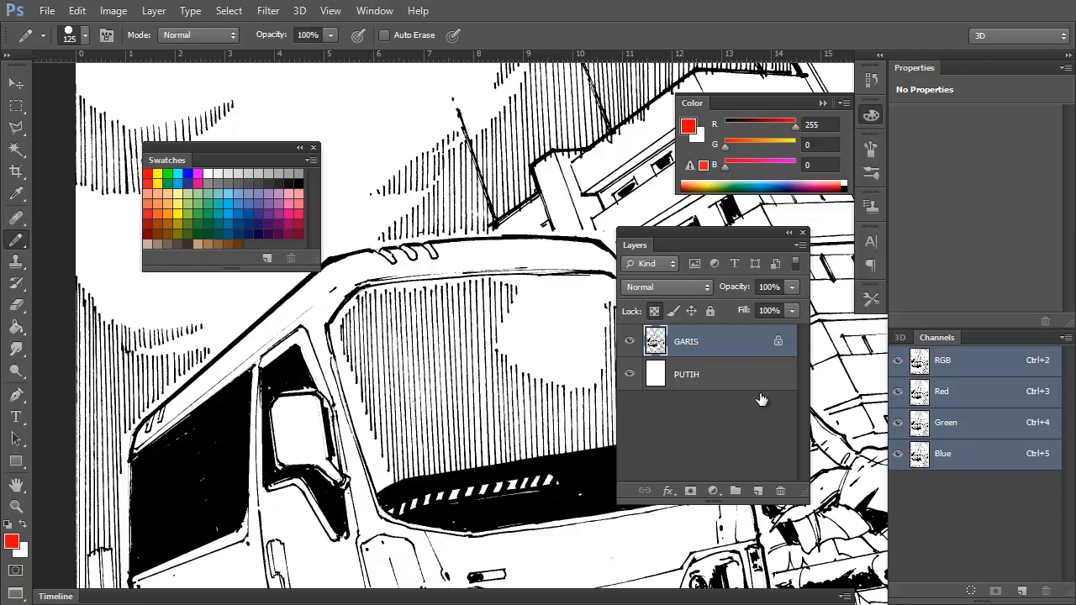
Unlock the transparent pixels of the GARIS layer and paint four thick red strokes across the bus.
click(710, 311)
drag(473, 175, 420, 288)
drag(296, 318, 381, 405)
drag(228, 436, 312, 509)
drag(481, 379, 483, 481)
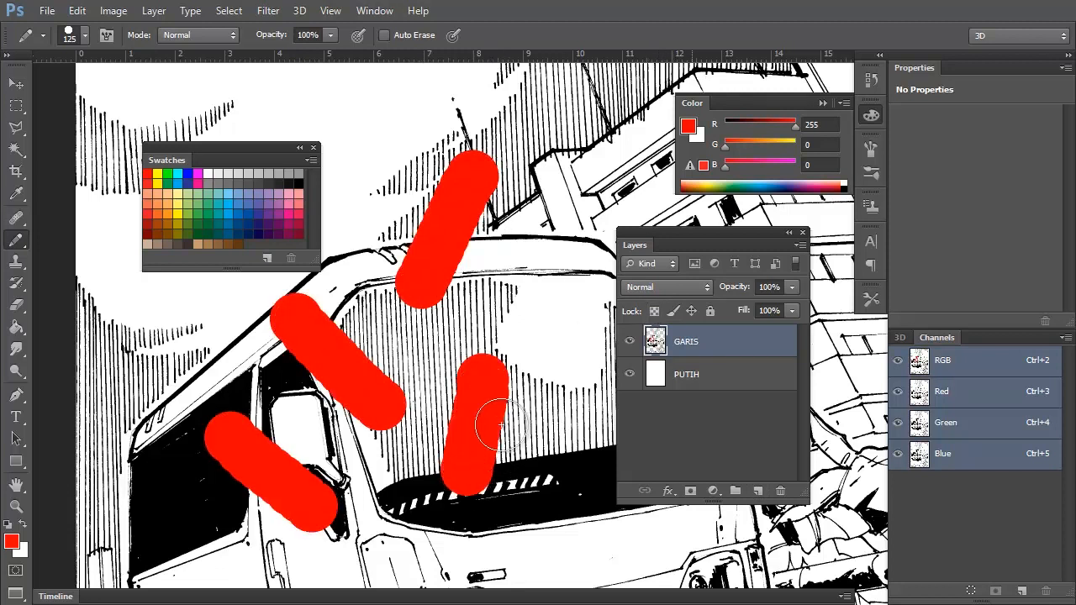
Undo all four red strokes on the GARIS layer.
key(ctrl+z)
key(ctrl+z)
key(ctrl+z)
key(ctrl+z)
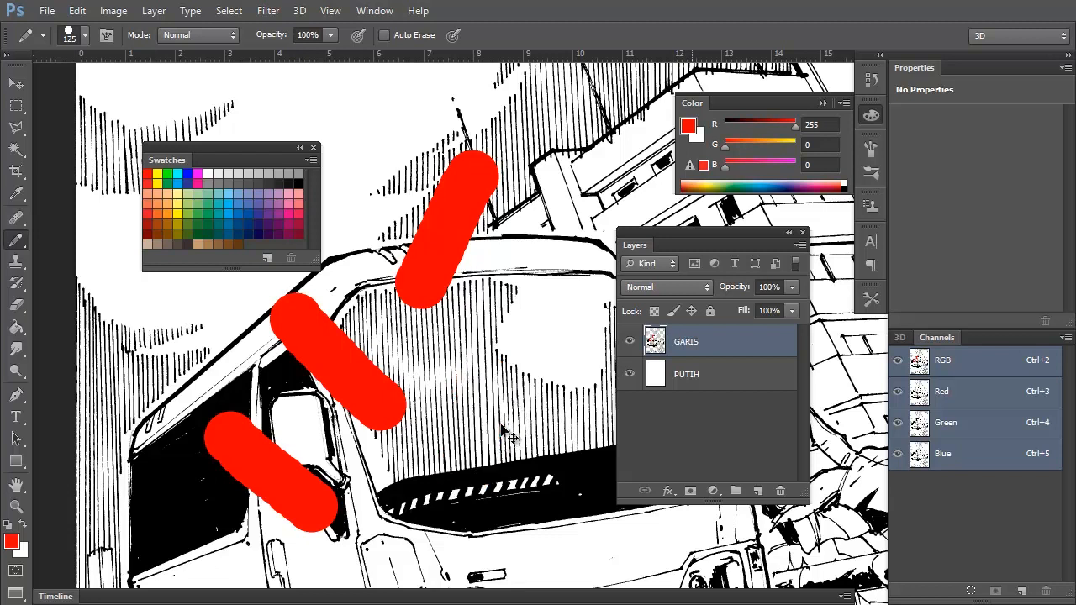
key(ctrl+z)
key(ctrl+z)
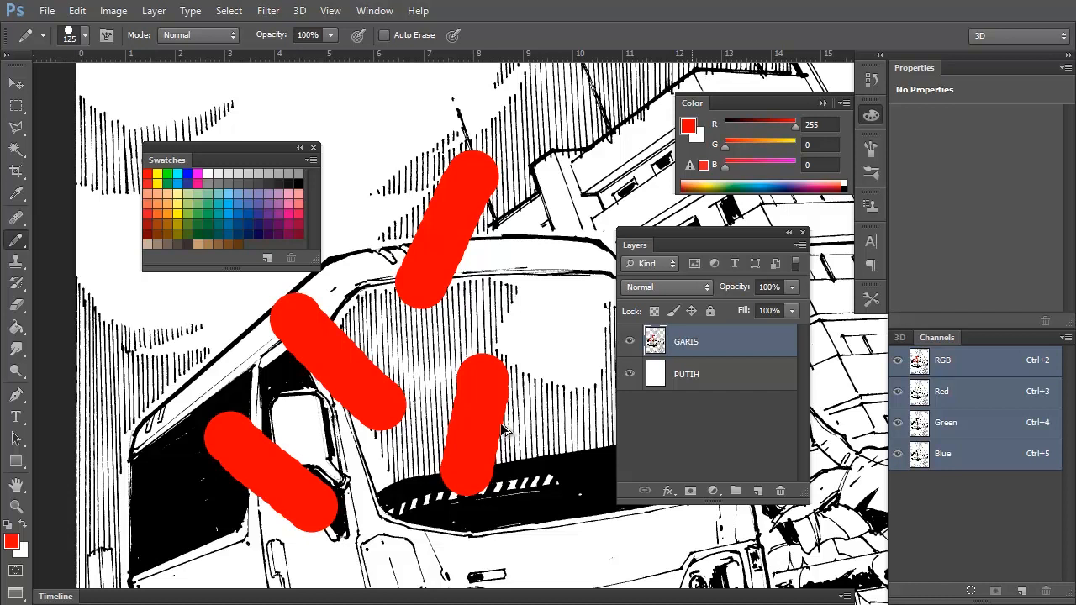
key(ctrl+alt+z)
key(ctrl+alt+z)
key(ctrl+alt+z)
key(ctrl+alt+z)
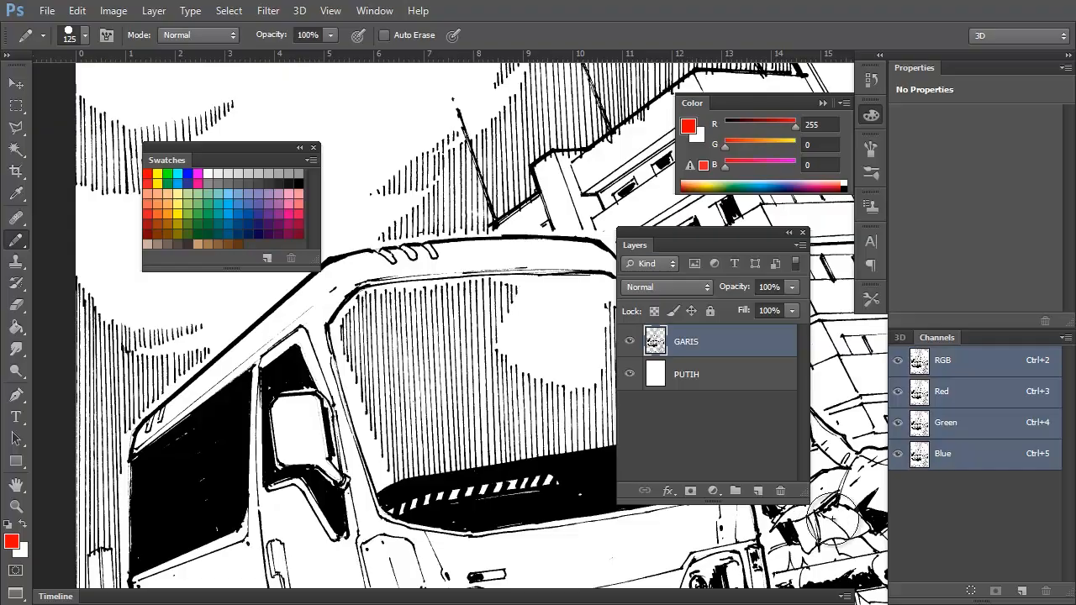
Add a new empty layer and place it between the GARIS and PUTIH layers.
click(758, 492)
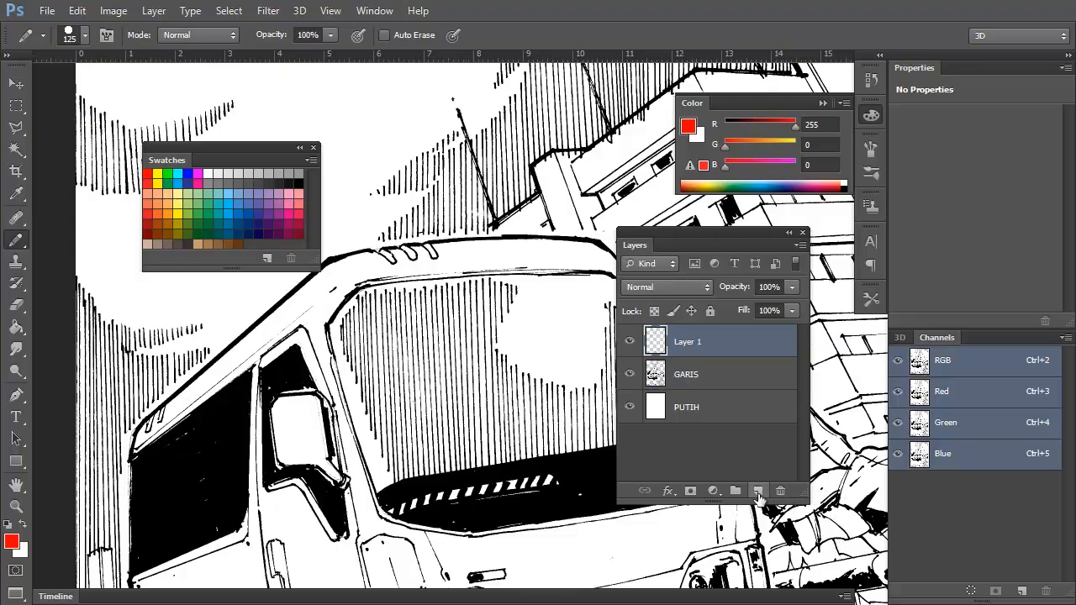
drag(740, 343, 737, 387)
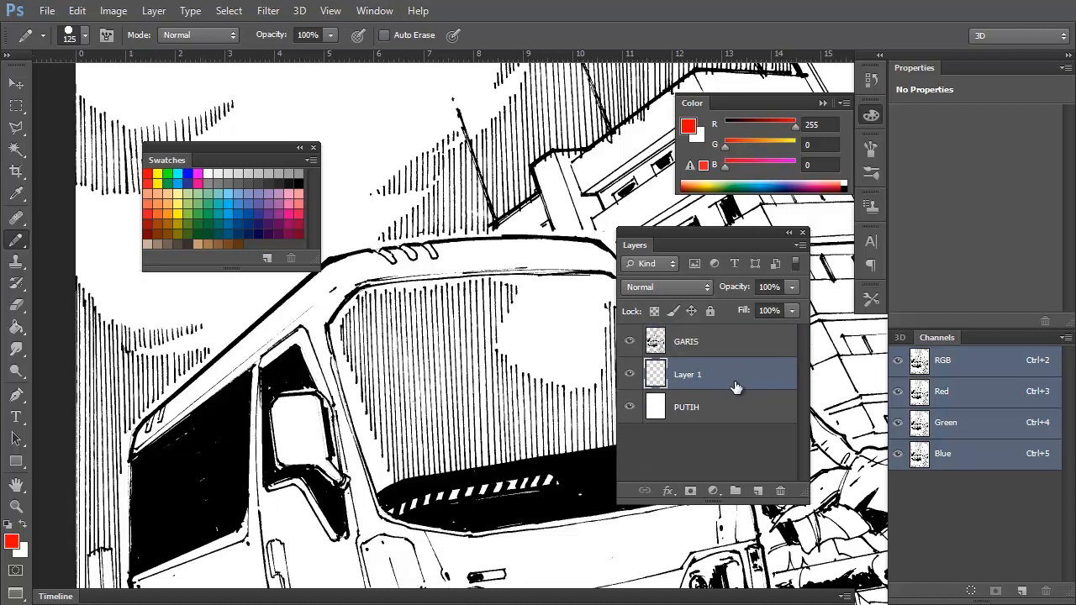
Try painting red on the GARIS layer over the windshield and on the PUTIH layer above the bus, and undo both strokes.
click(735, 347)
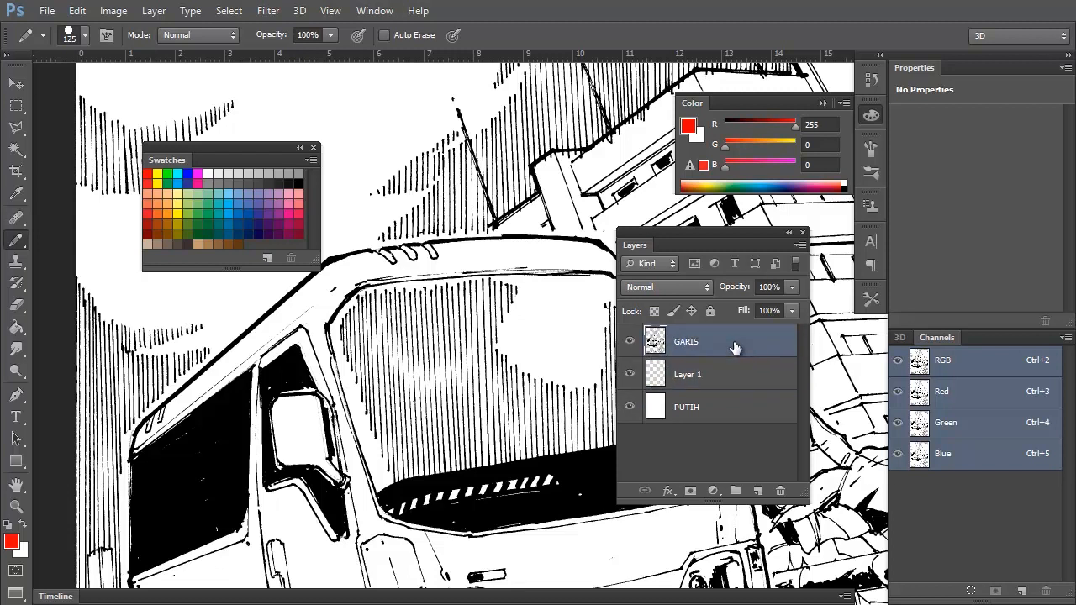
mouse_move(502, 327)
mouse_down()
mouse_move(434, 381)
mouse_move(370, 402)
mouse_up()
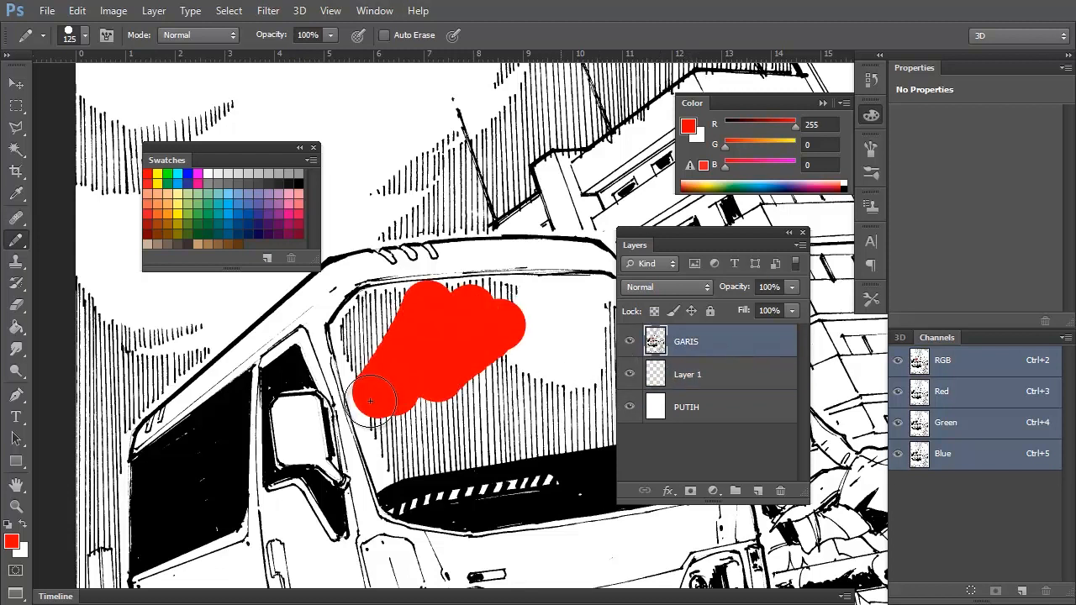
click(716, 416)
mouse_move(437, 133)
mouse_down()
mouse_move(403, 172)
mouse_move(413, 174)
mouse_up()
key(ctrl+alt+z)
key(ctrl+alt+z)
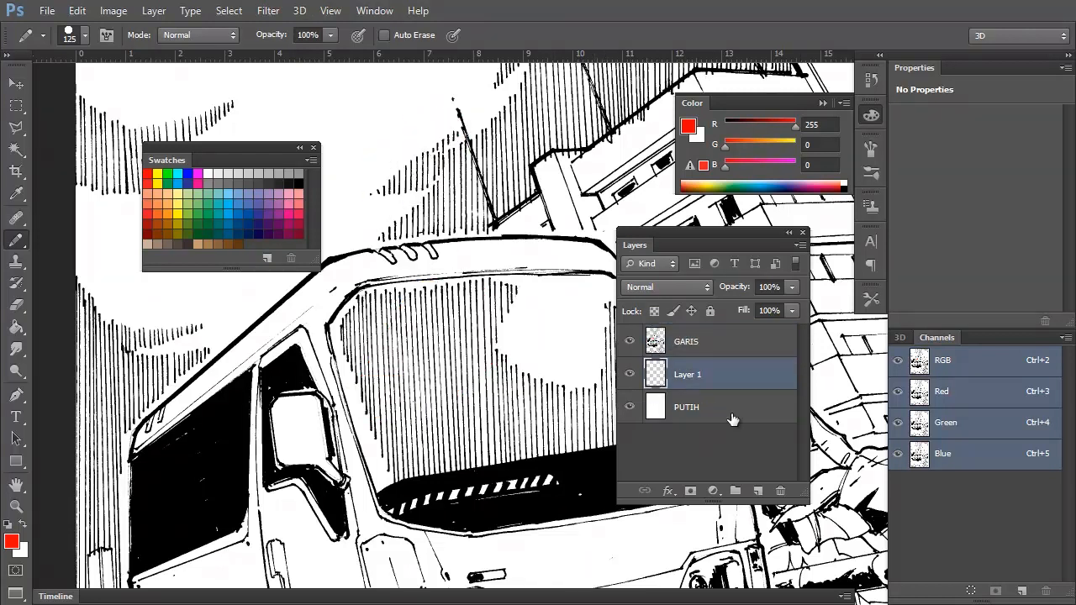
Try painting a red patch over the windshield on the new layer beneath GARIS, and undo it.
click(753, 350)
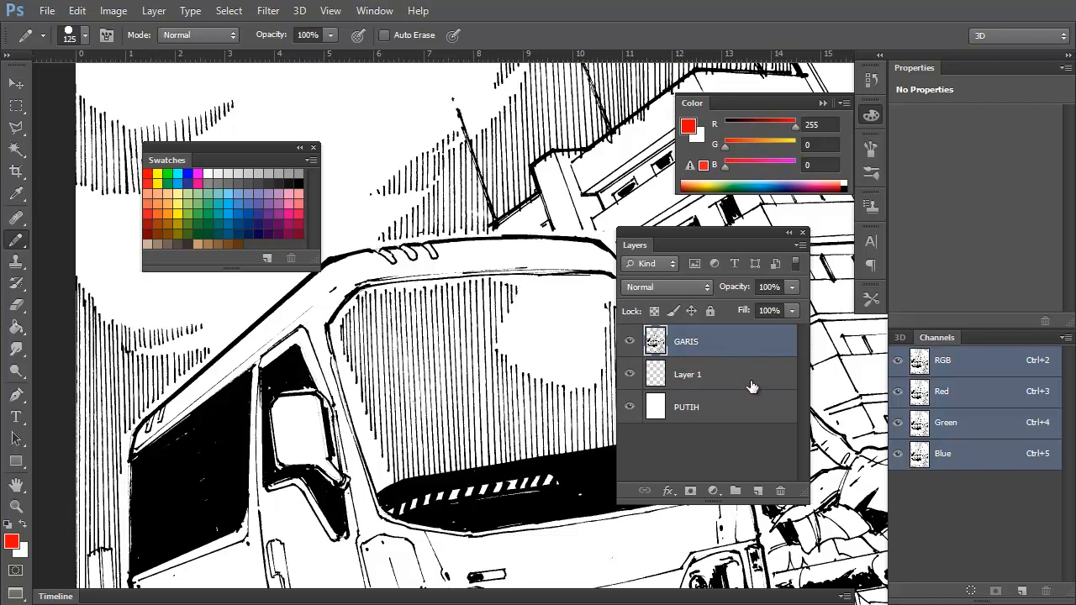
click(752, 386)
mouse_move(460, 223)
mouse_down()
mouse_move(369, 332)
mouse_move(413, 365)
mouse_move(460, 354)
mouse_move(436, 289)
mouse_move(356, 342)
mouse_move(336, 392)
mouse_move(394, 425)
mouse_move(408, 339)
mouse_move(438, 330)
mouse_move(454, 443)
mouse_up()
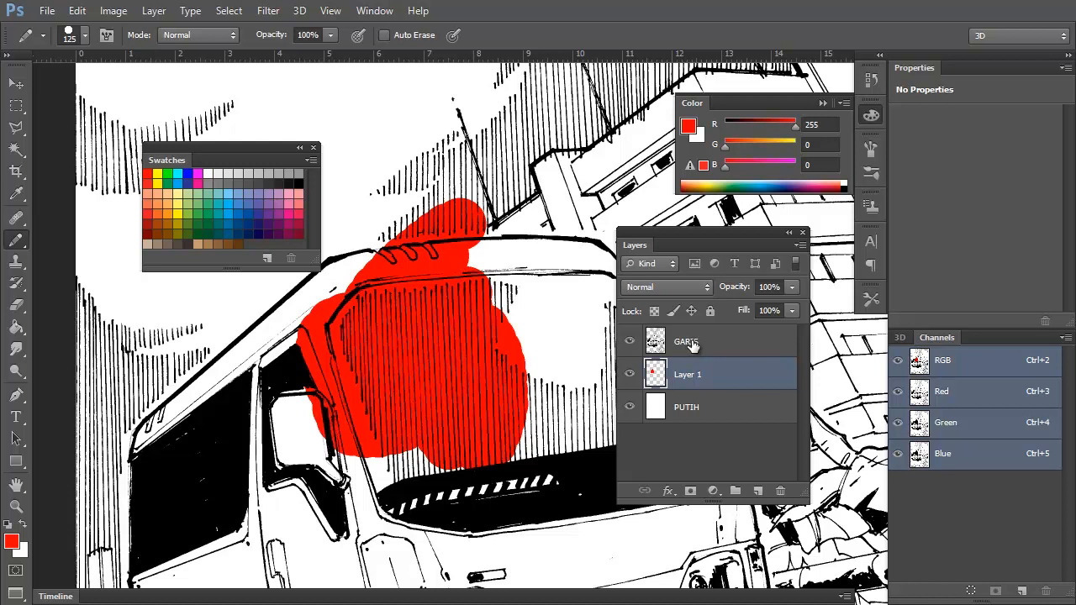
click(758, 340)
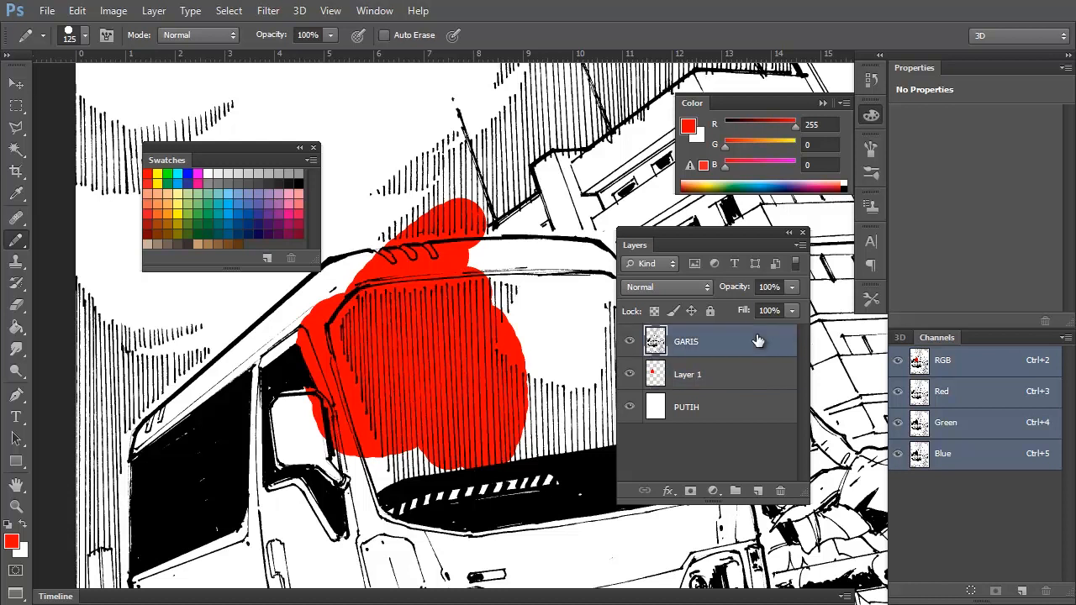
key(ctrl+z)
click(758, 341)
Rename the new empty layer between GARIS and PUTIH as WARNA.
click(744, 376)
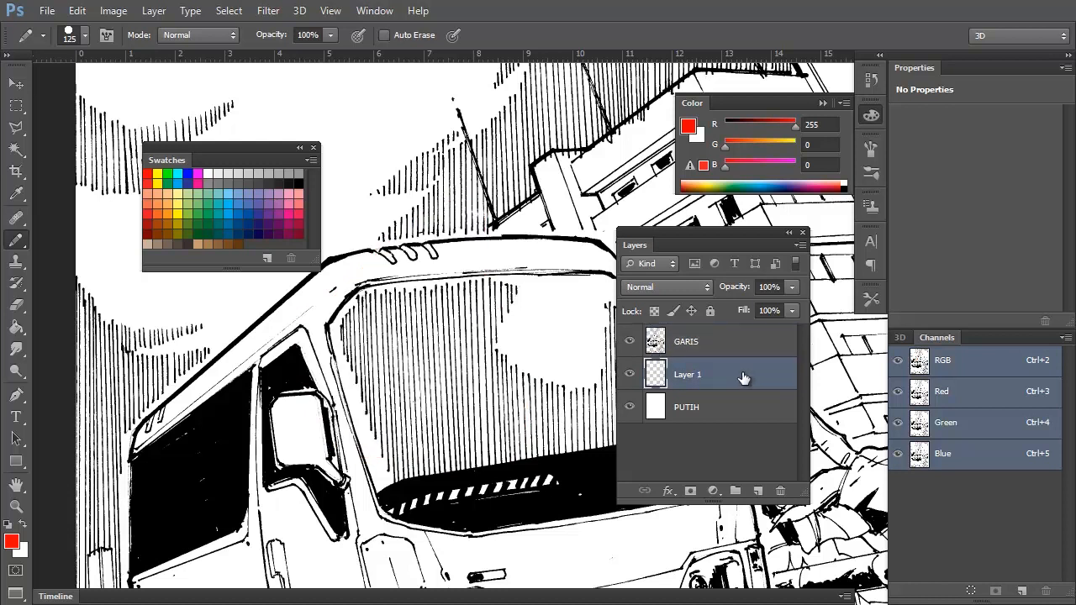
double_click(689, 374)
text(WARNA)
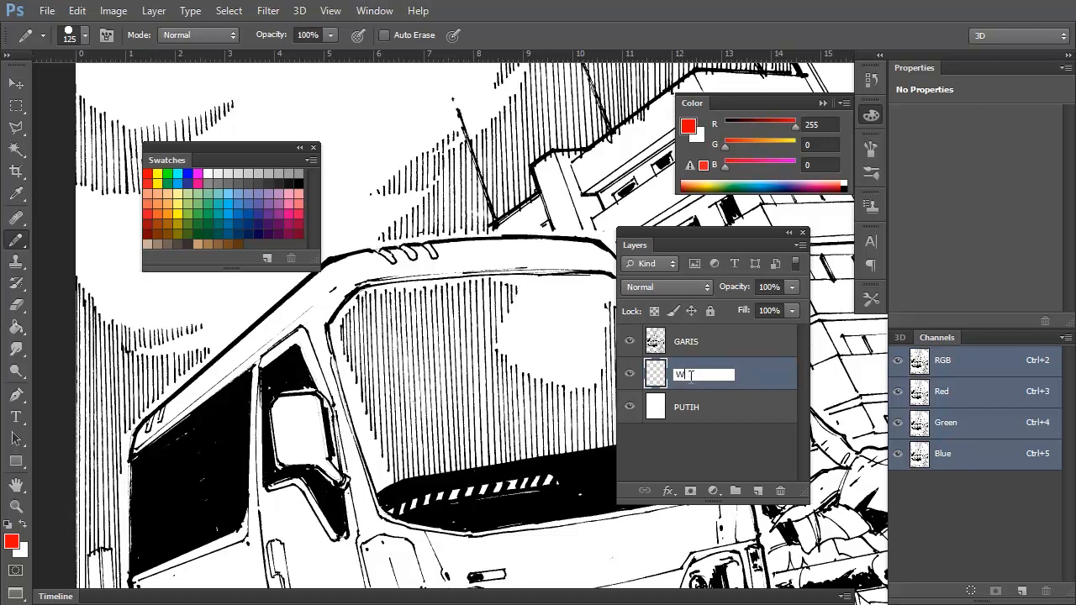
key(Return)
Show the rulers around the whole page and float the Tools panel clear of the vertical ruler.
alt+click(439, 368)
alt+click(439, 368)
alt+click(437, 368)
alt+click(437, 368)
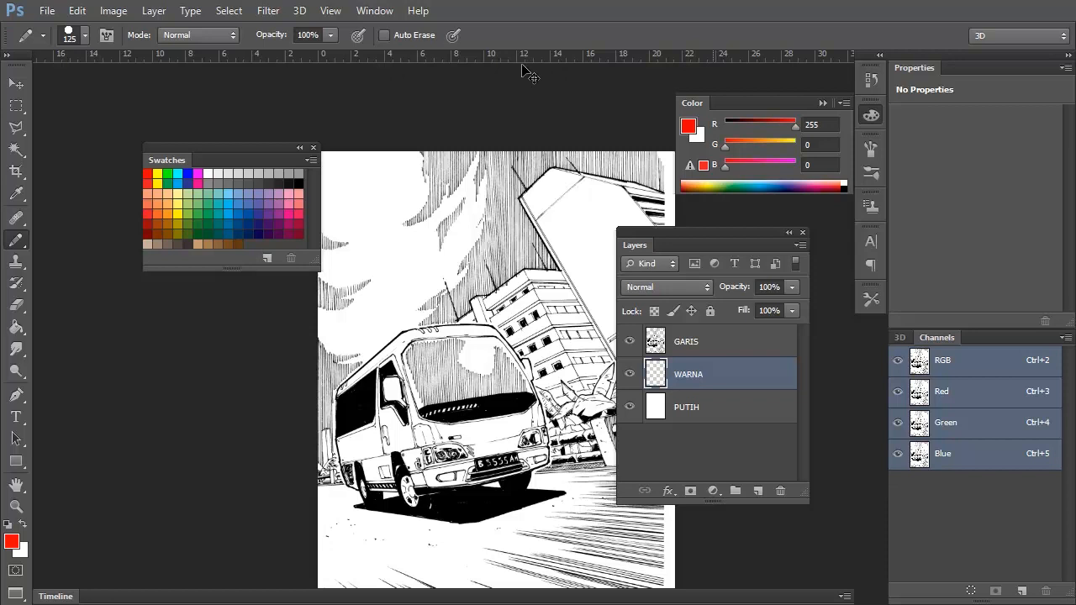
key(ctrl+r)
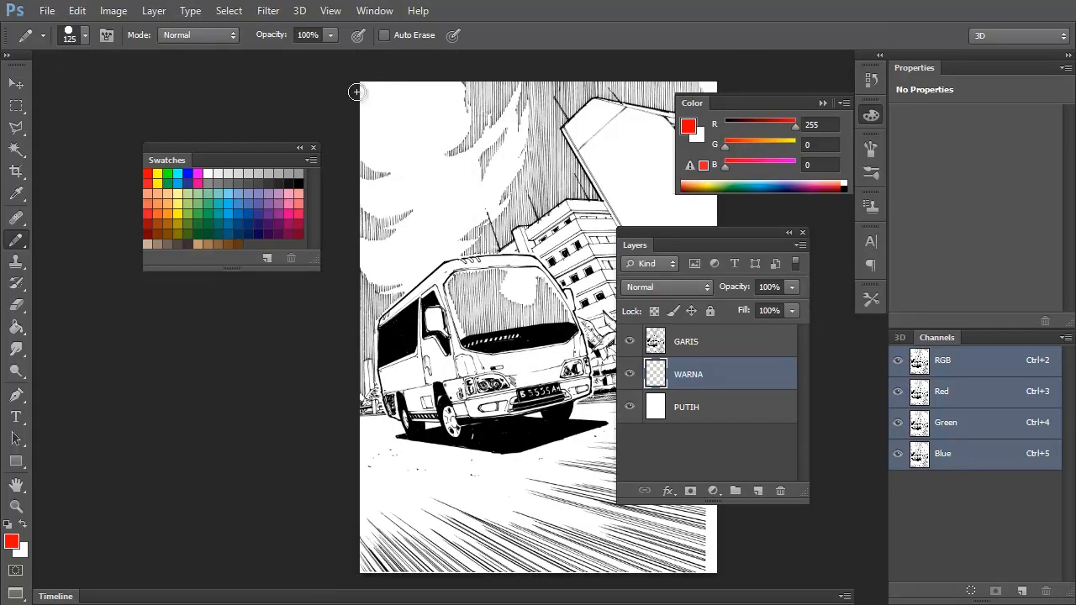
key(ctrl+r)
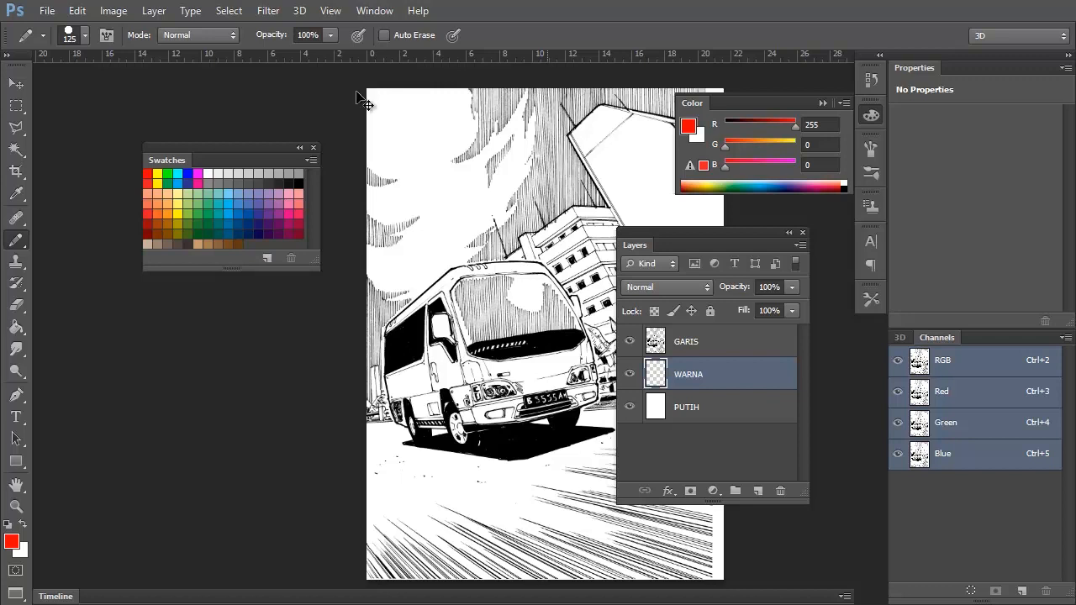
key(ctrl+r)
key(ctrl+r)
drag(19, 56, 60, 116)
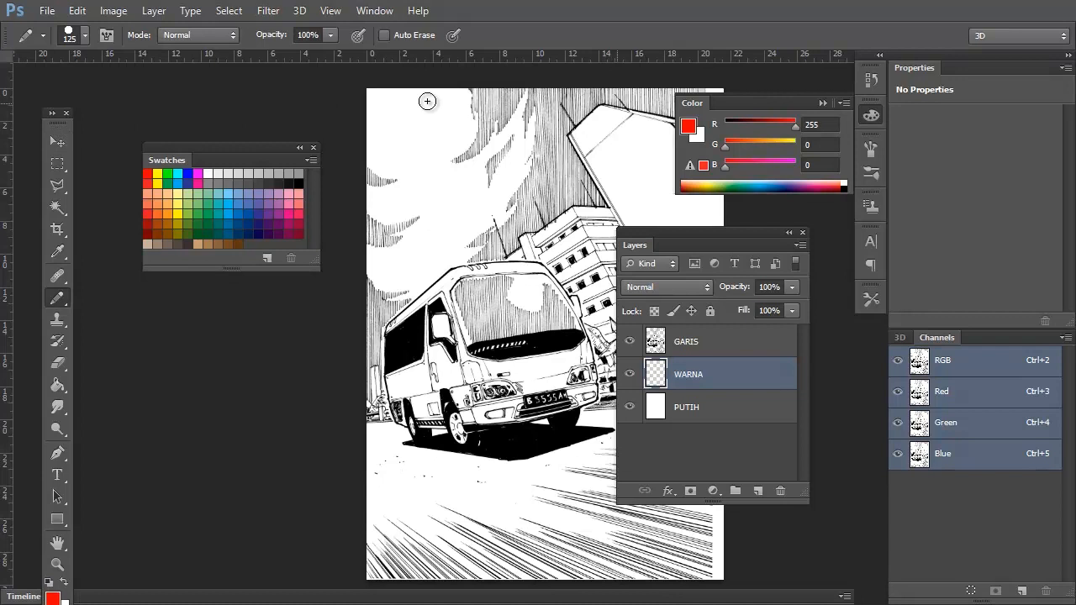
Set the units of the horizontal and vertical rulers to centimeters.
right_click(414, 58)
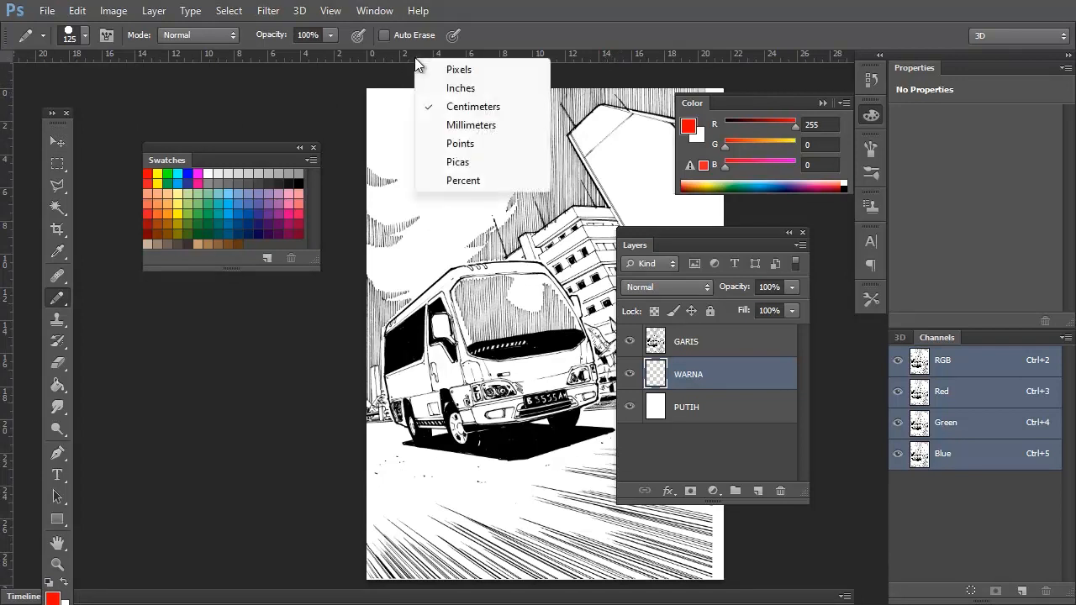
click(450, 110)
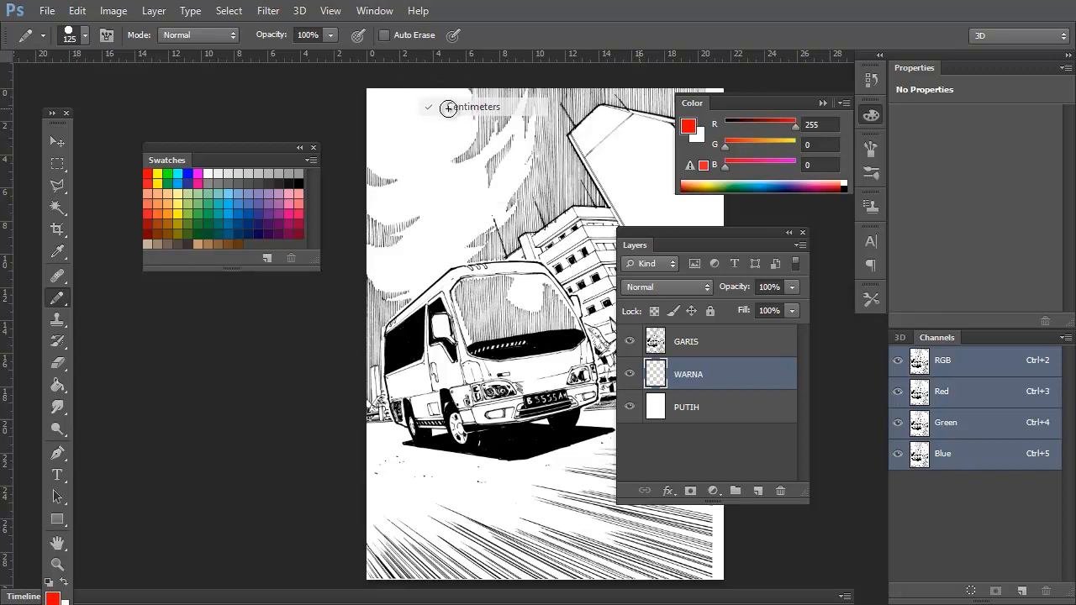
right_click(5, 222)
click(72, 264)
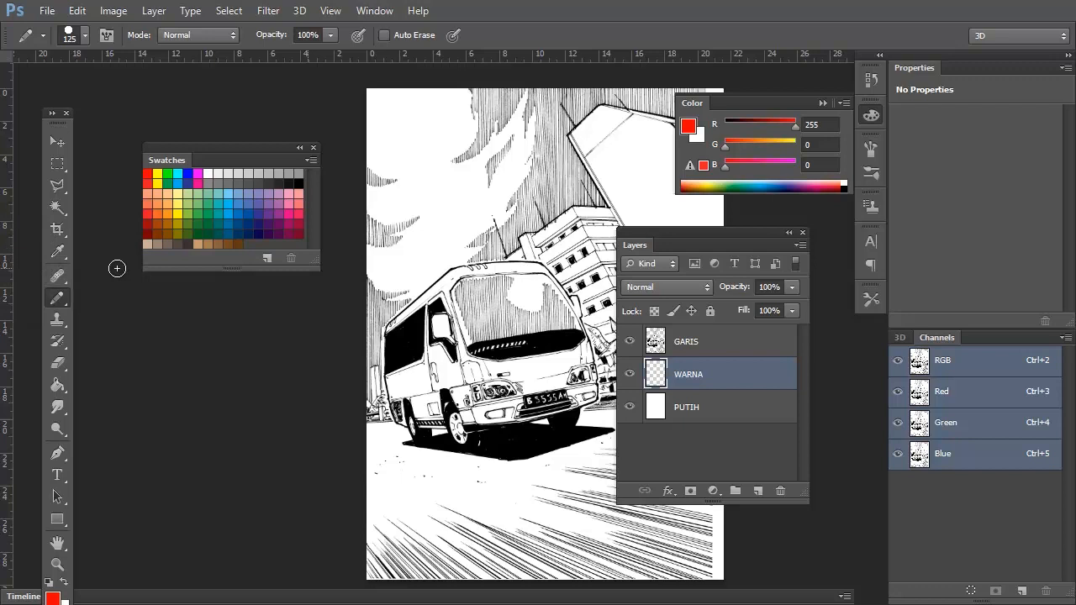
Set the canvas size to 21 × 29,7 cm with the anchor at the centre, accepting the clipping.
click(118, 11)
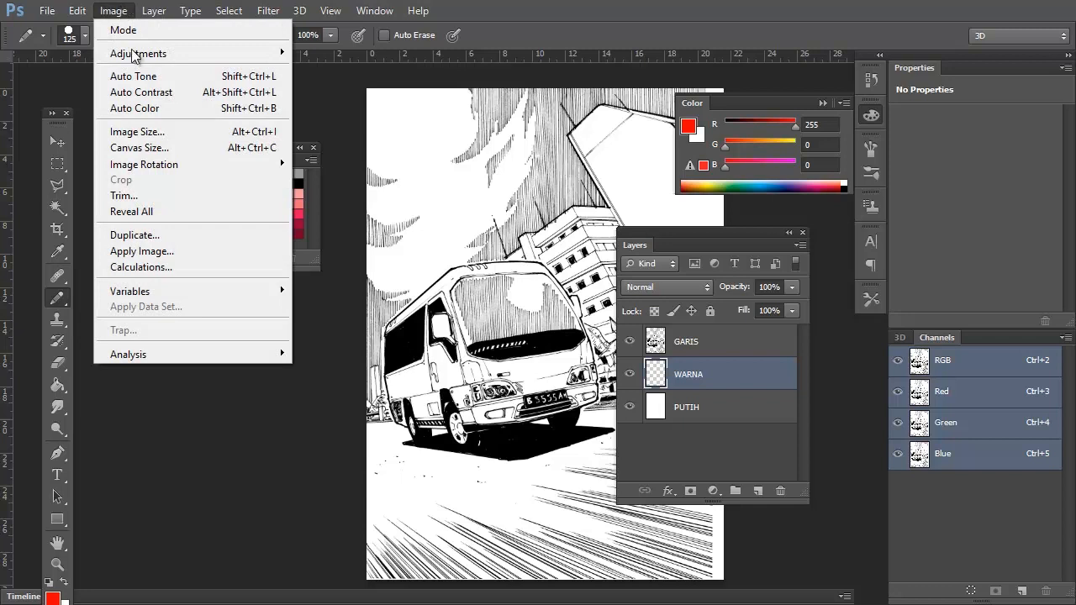
click(139, 147)
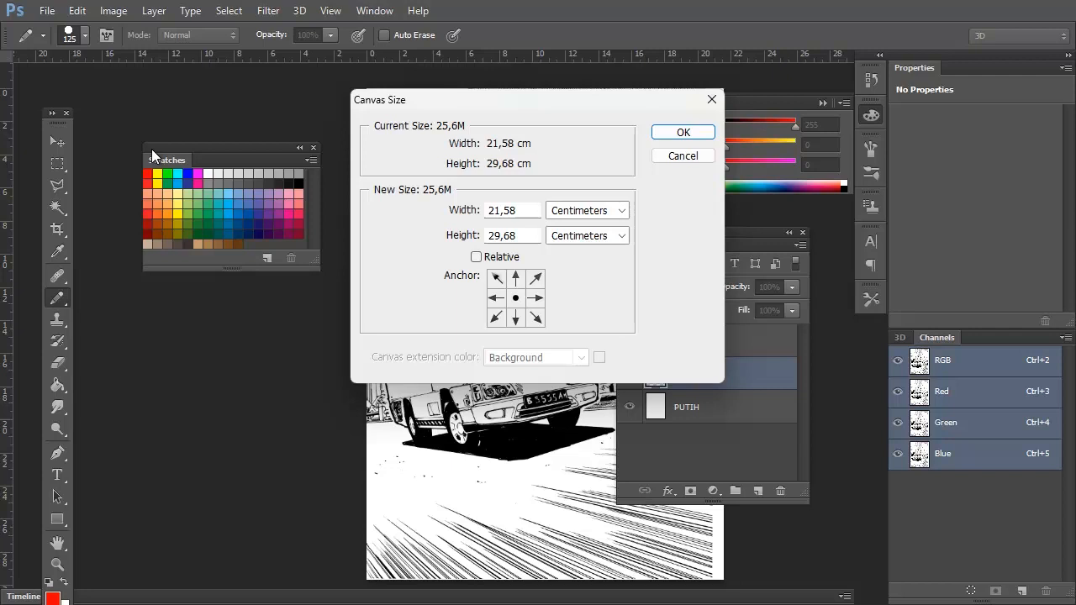
drag(522, 209, 463, 207)
text(21)
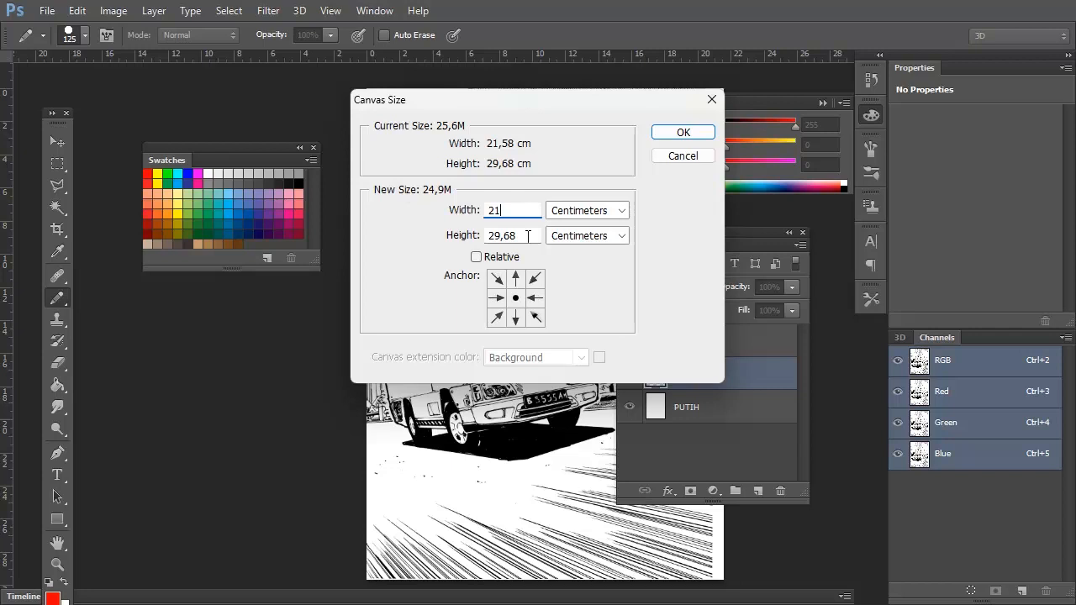
drag(528, 237, 458, 239)
text(2)
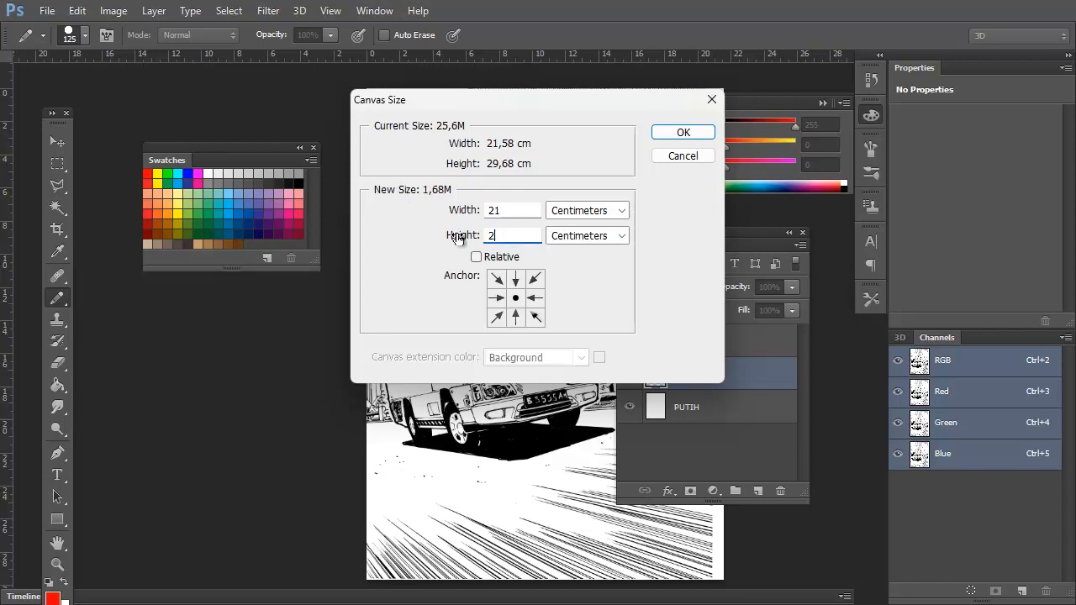
text(9,7)
click(694, 135)
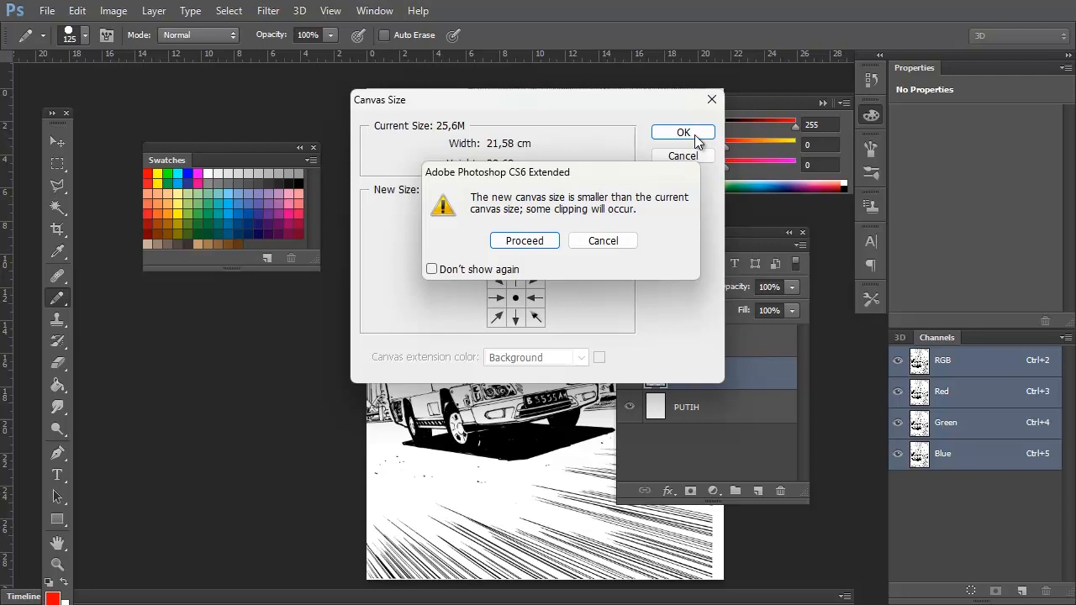
click(537, 245)
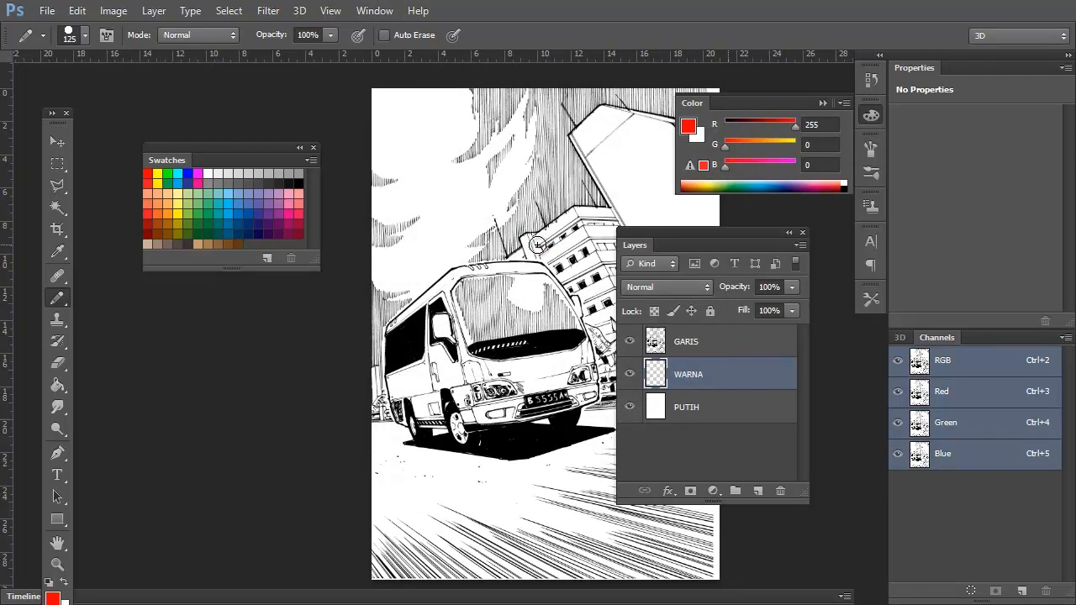
Shift the GARIS layer's artwork right until it covers the white strip along the page's right edge.
key(f)
key(f)
ctrl+click(687, 258)
ctrl+click(687, 258)
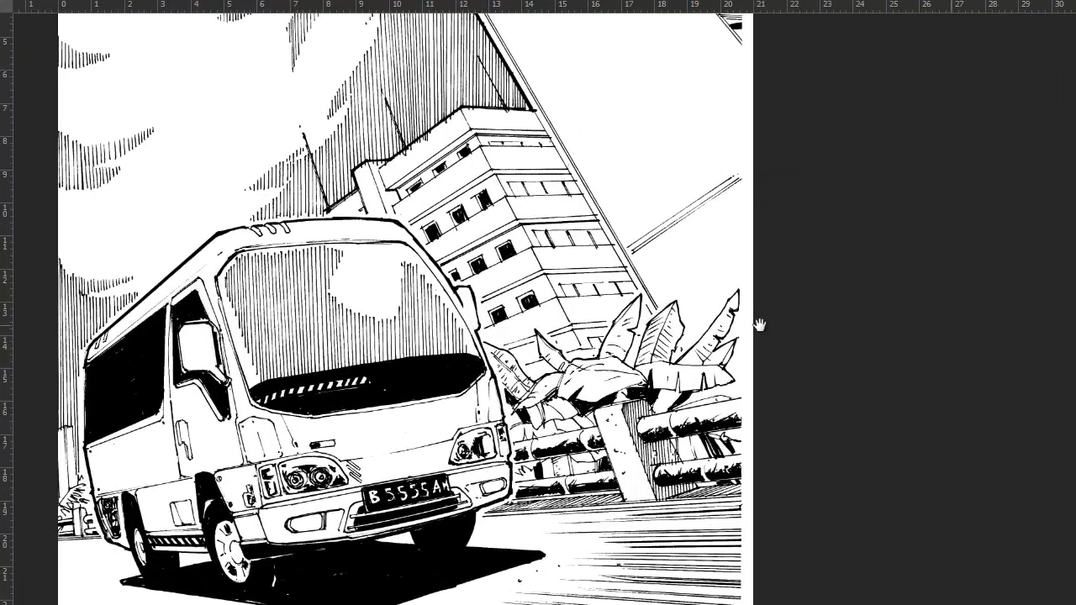
drag(759, 326, 718, 248)
drag(698, 442, 757, 284)
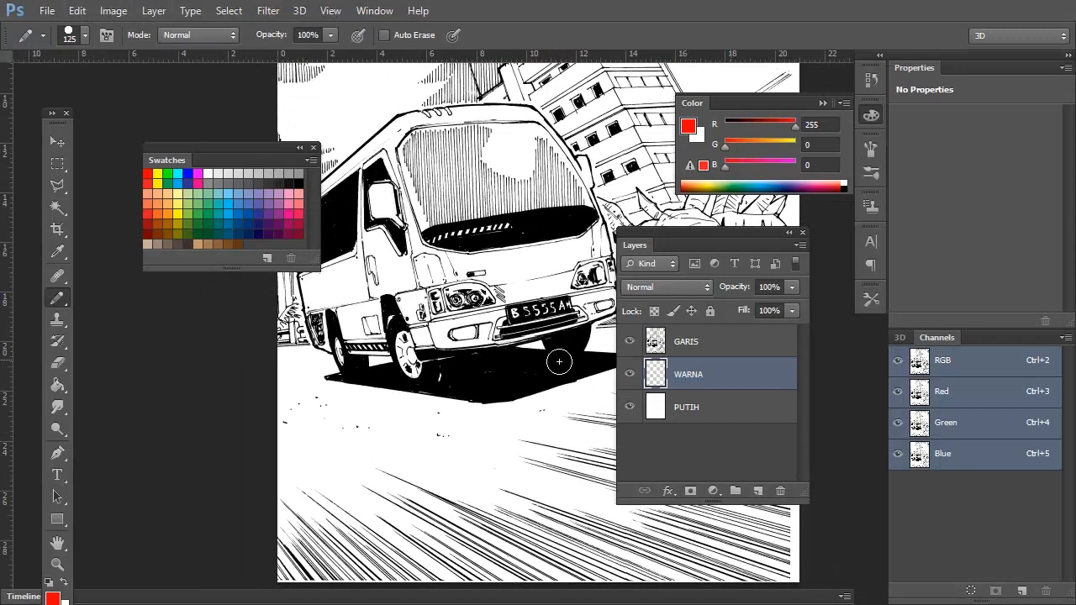
click(702, 342)
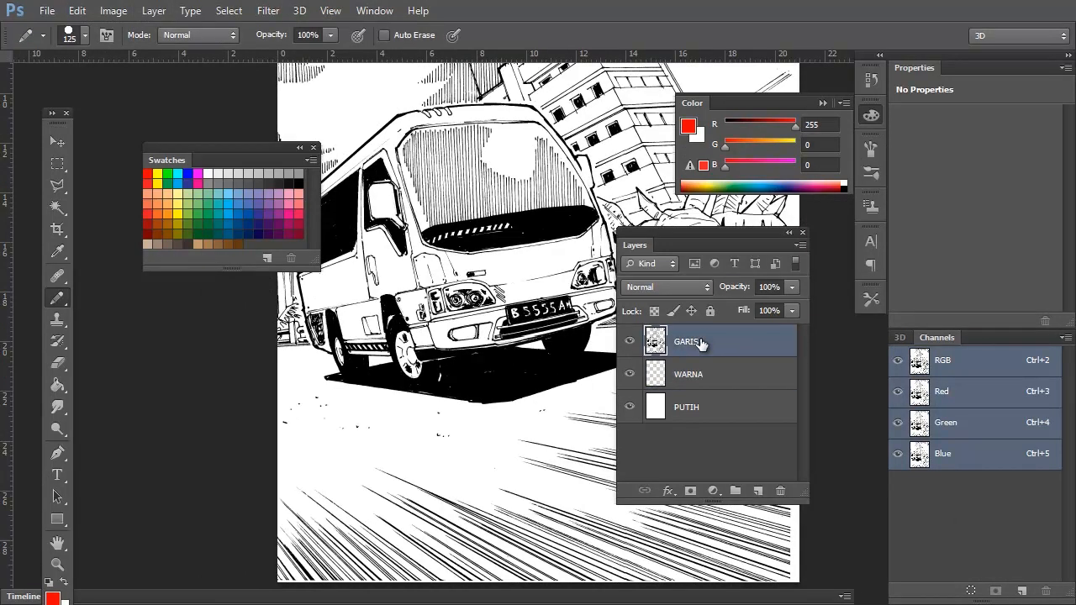
click(53, 145)
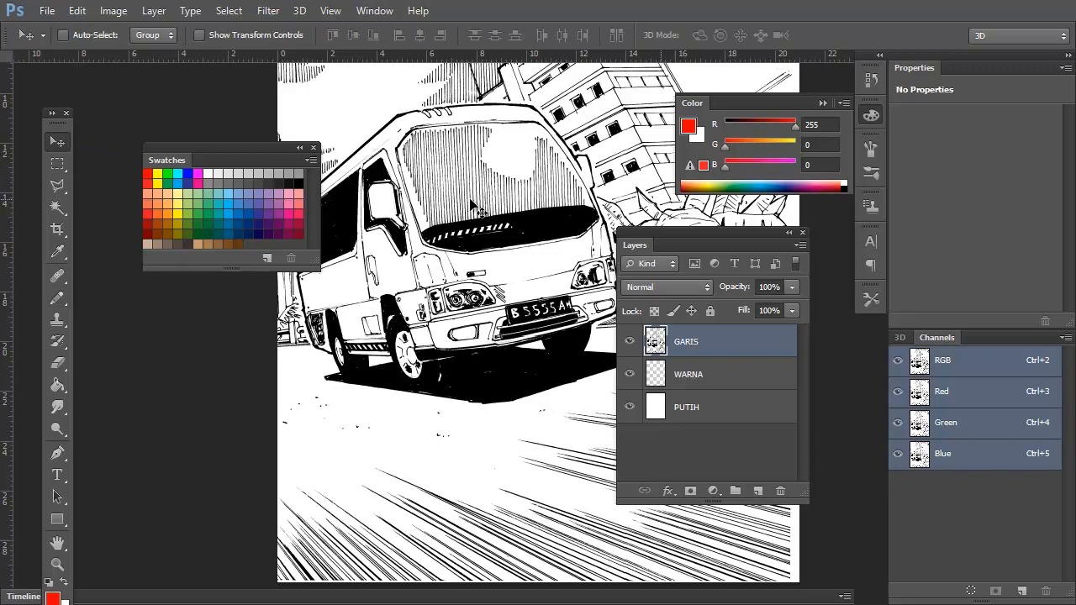
key(f)
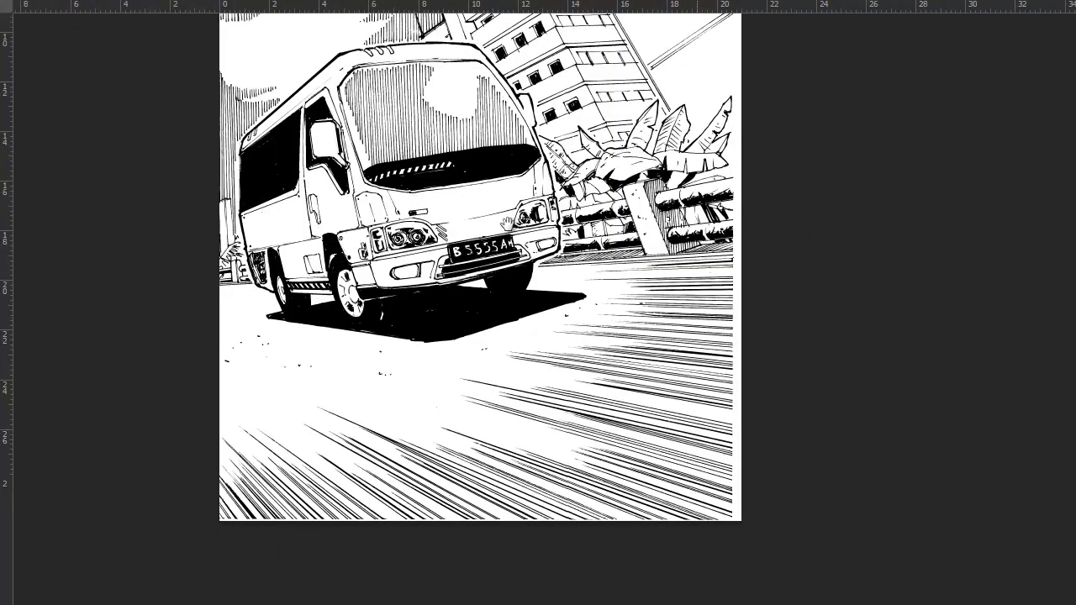
drag(503, 165, 505, 164)
key(ctrl+z)
key(ctrl+z)
key(Right)
key(Right)
key(Right)
key(Right)
key(Right)
key(Right)
key(Right)
key(Right)
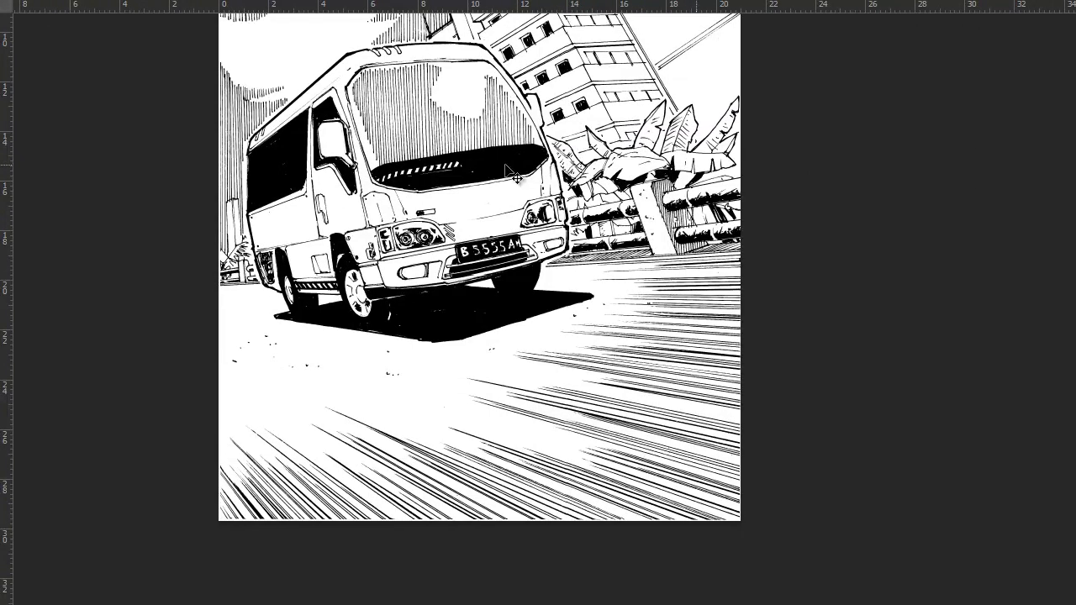
key(Right)
key(Right)
Nudge the GARIS artwork down to the page's bottom edge and slightly back to the left.
key(Down)
key(Down)
key(Down)
key(Left)
key(Left)
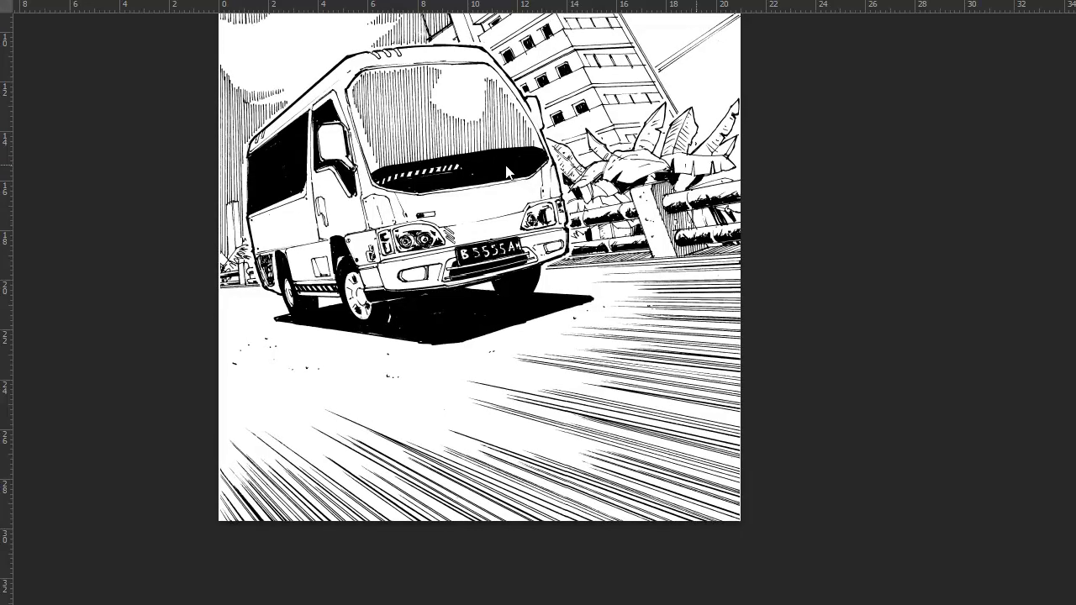
Free-transform the GARIS artwork, enlarging it slightly from its upper-right corner and nudging it down so it fills the whole page.
drag(551, 148, 565, 371)
alt+click(551, 300)
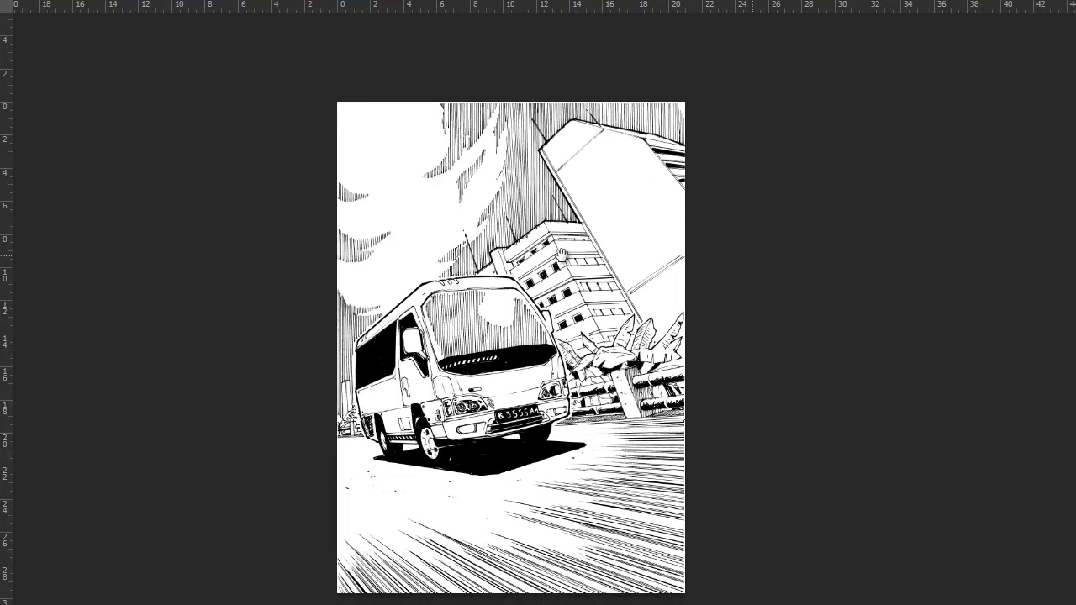
click(613, 210)
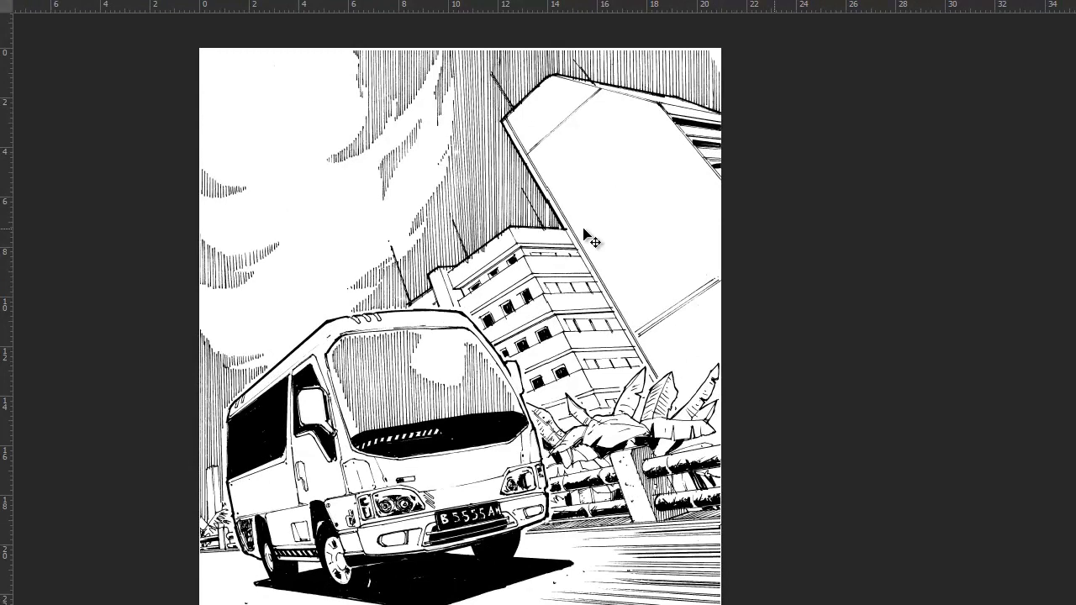
scroll(593, 294, down, 2)
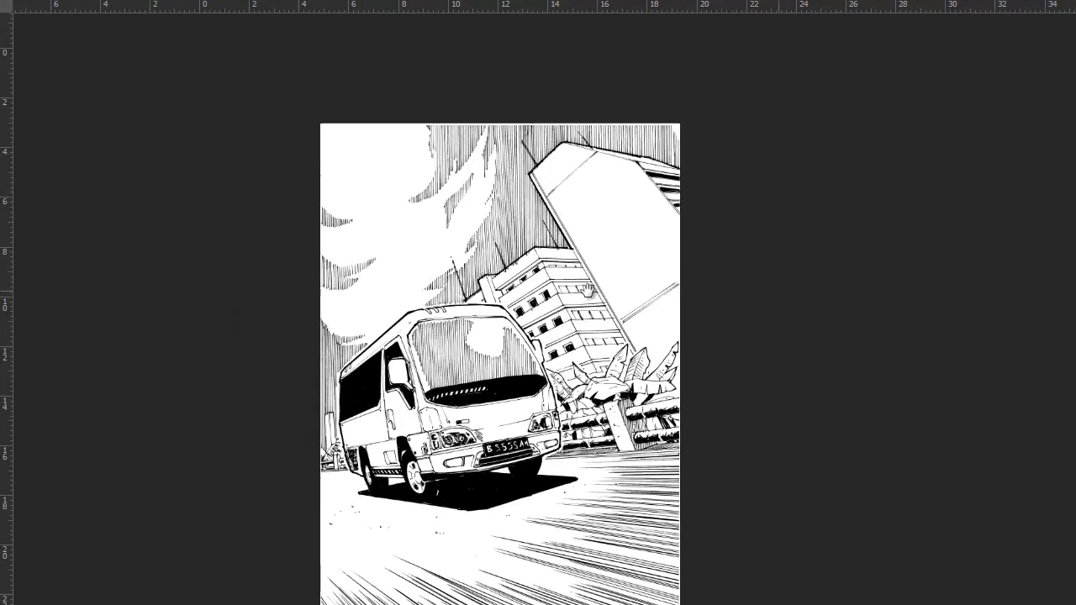
key(ctrl+t)
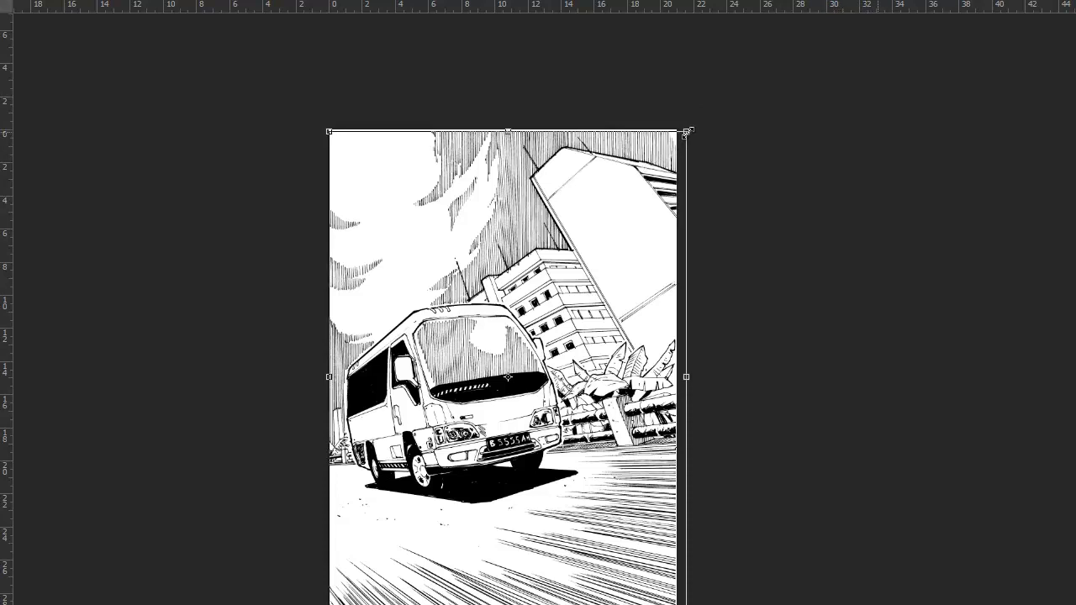
mouse_move(687, 132)
mouse_down()
mouse_move(695, 116)
mouse_move(548, 319)
mouse_move(637, 215)
mouse_move(543, 353)
mouse_move(427, 231)
mouse_move(632, 252)
mouse_move(479, 260)
mouse_move(639, 187)
mouse_move(694, 126)
mouse_up()
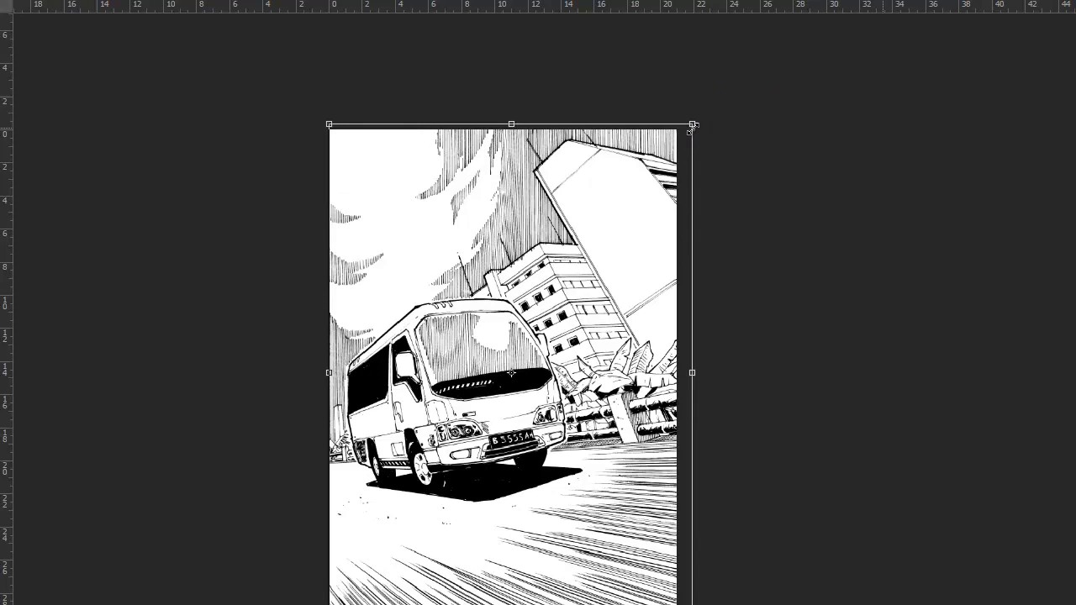
scroll(695, 269, down, 2)
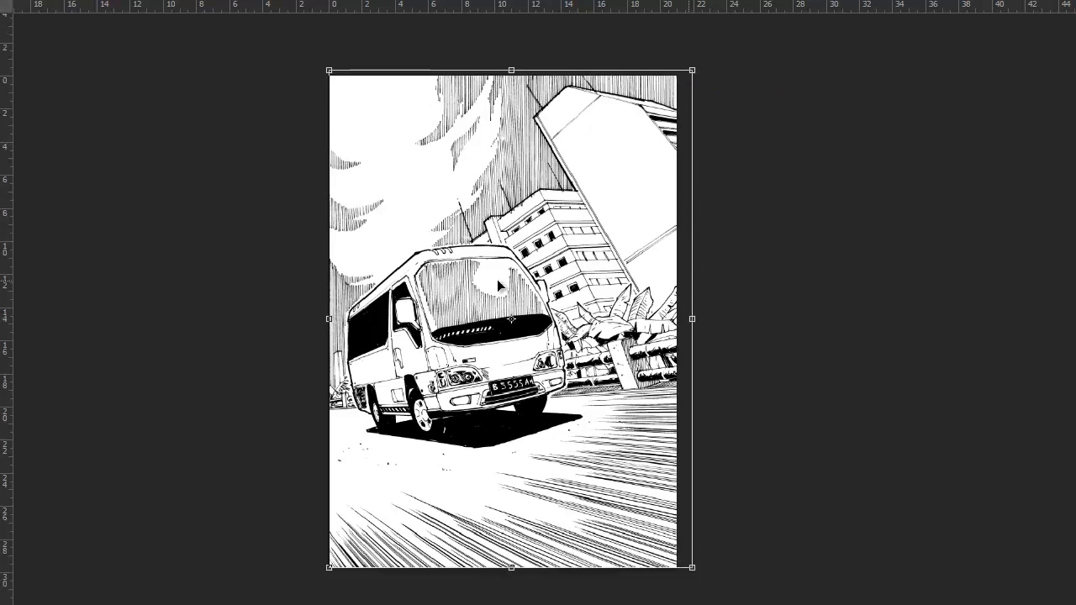
key(Down)
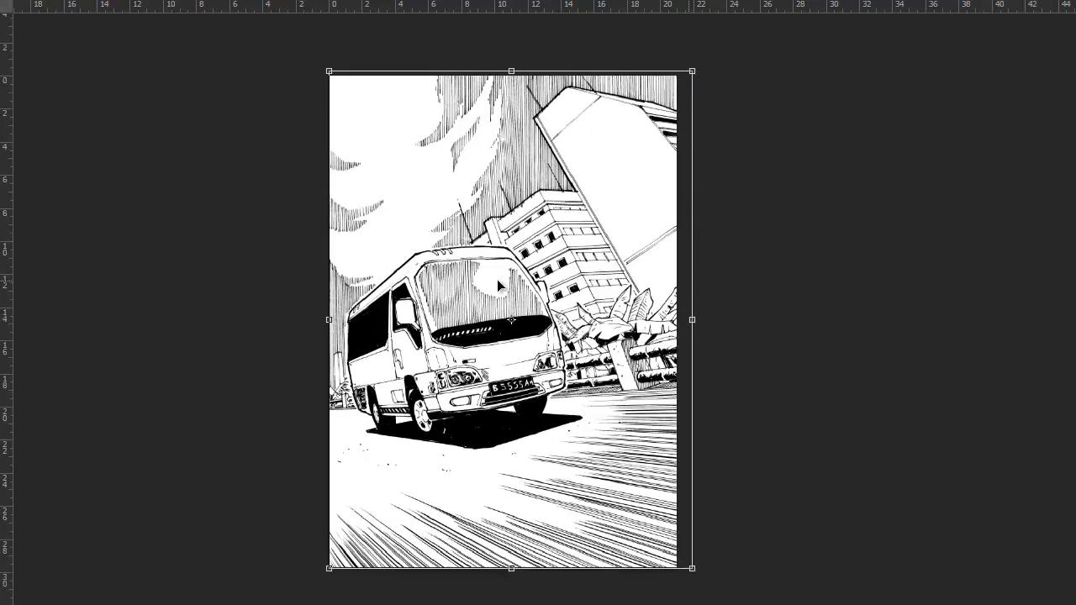
key(Return)
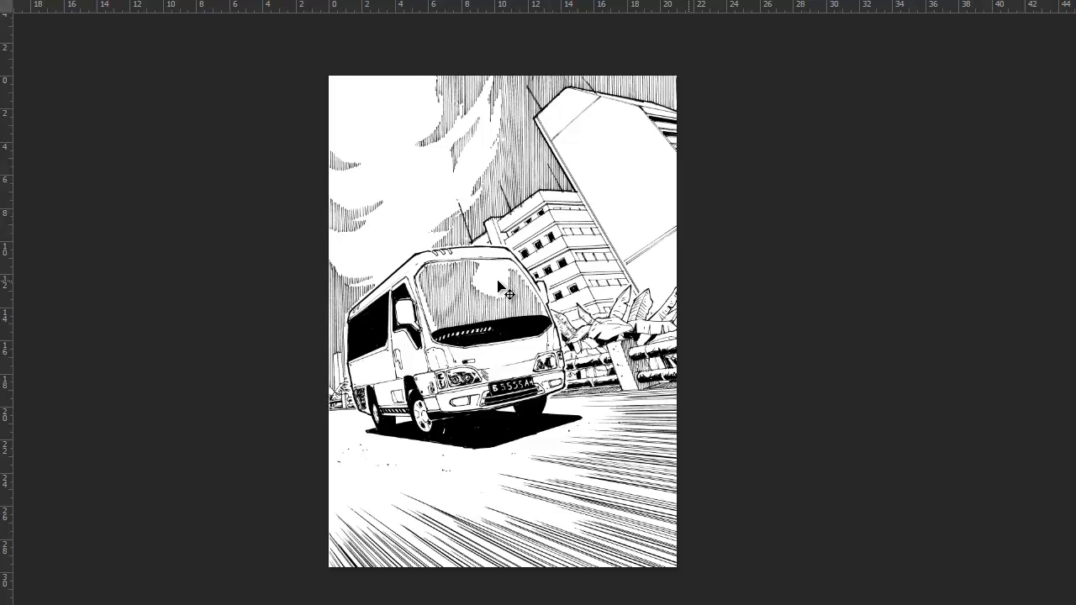
Save LATIHAN.psd with Maximize Compatibility on, and leave the full-screen view.
key(ctrl+s)
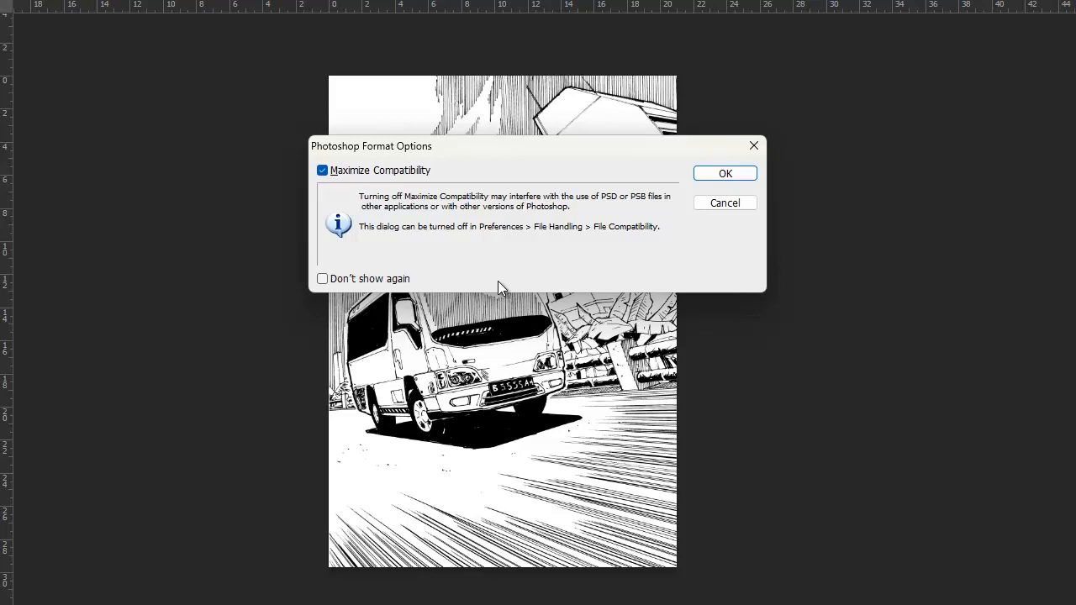
click(740, 172)
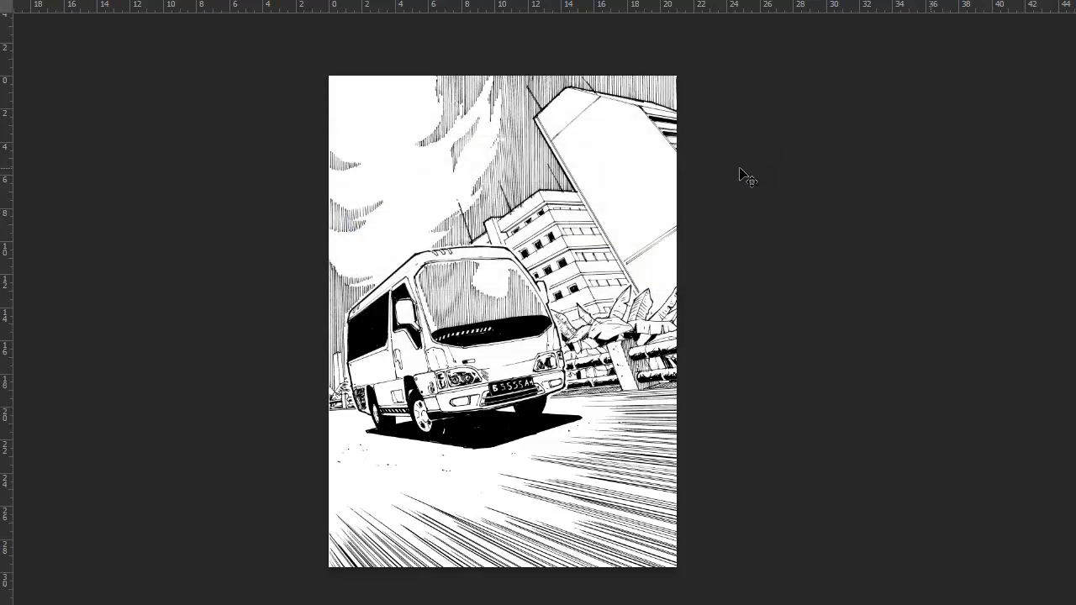
key(f)
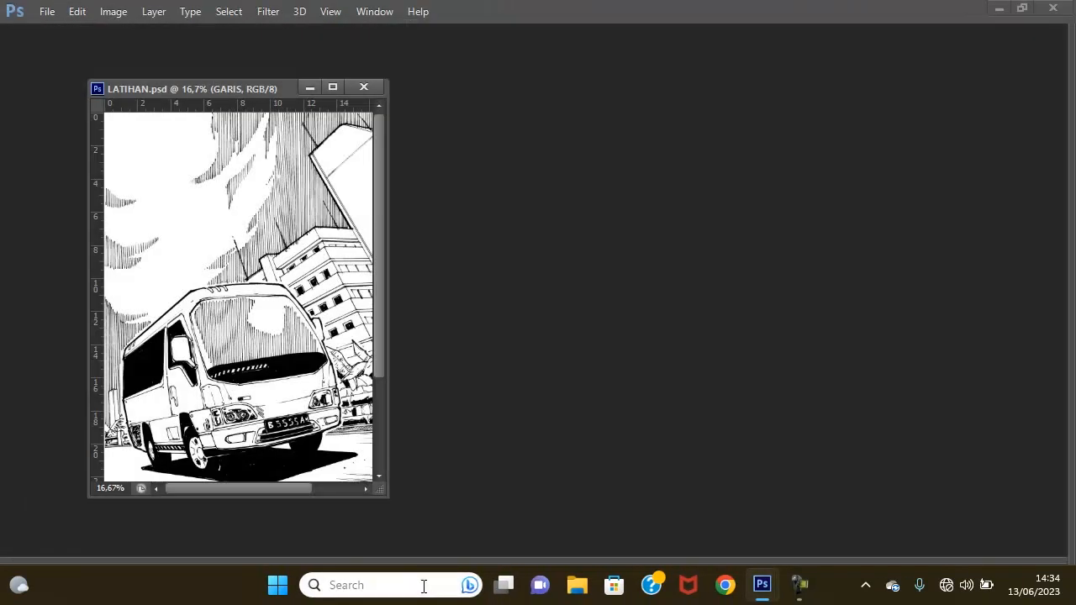
Launch Adobe InDesign CC and dismiss its What's New window.
click(423, 585)
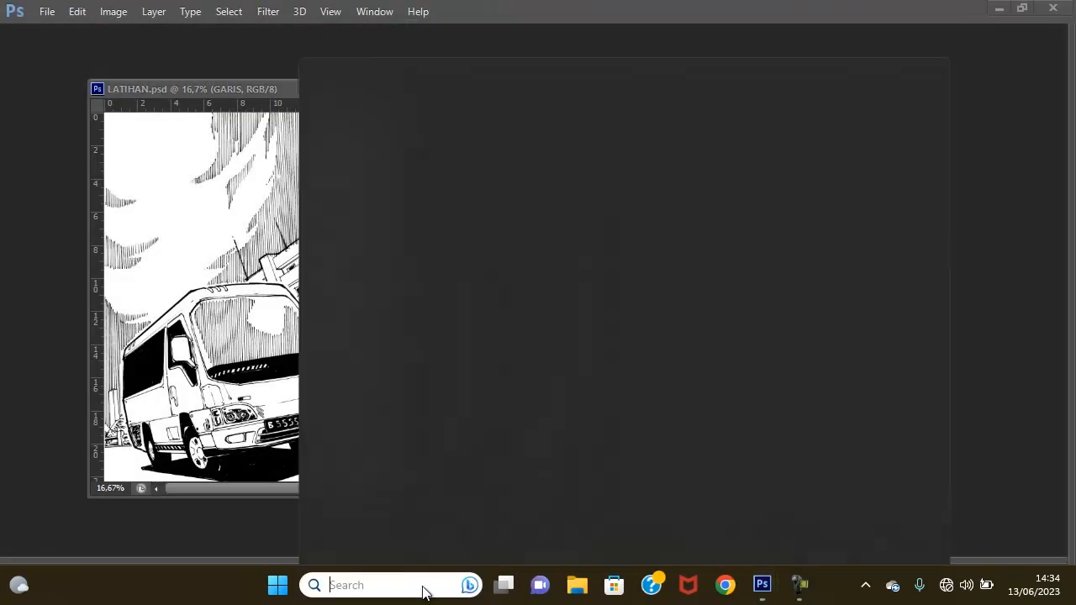
text(ind)
click(470, 161)
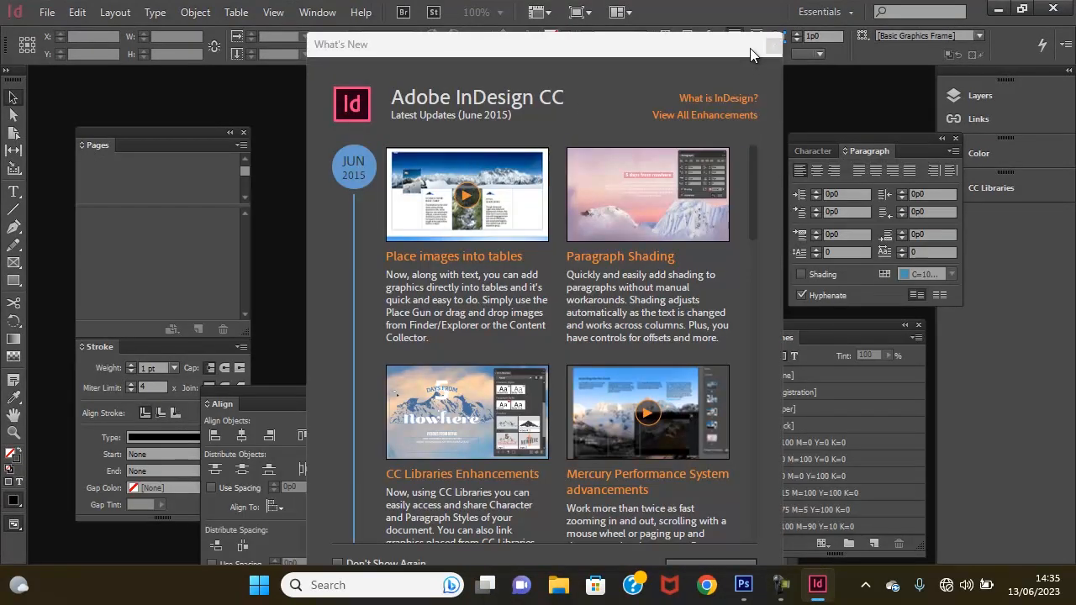
click(773, 48)
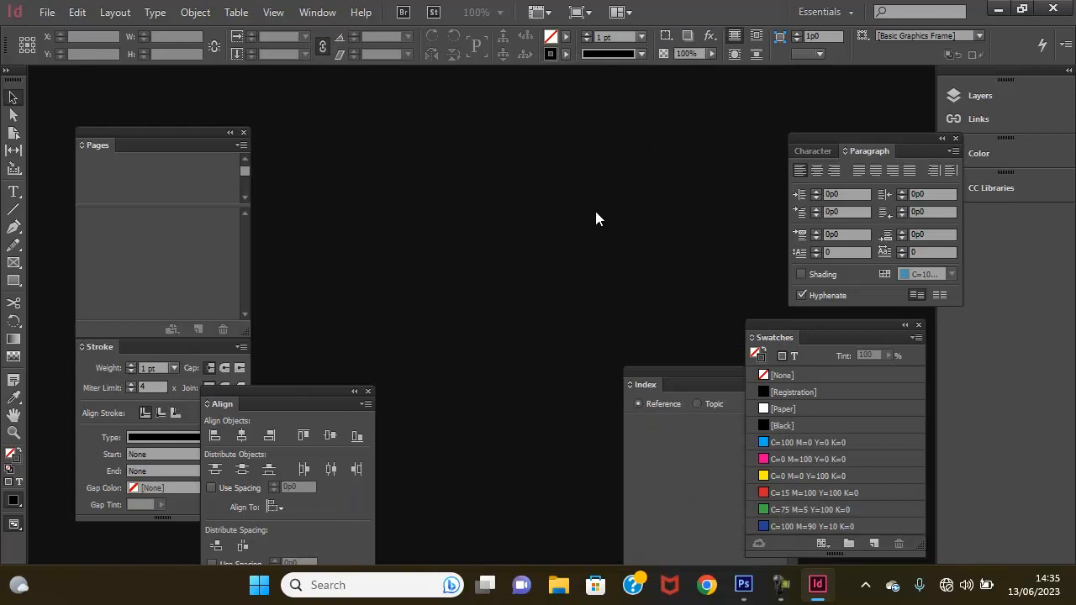
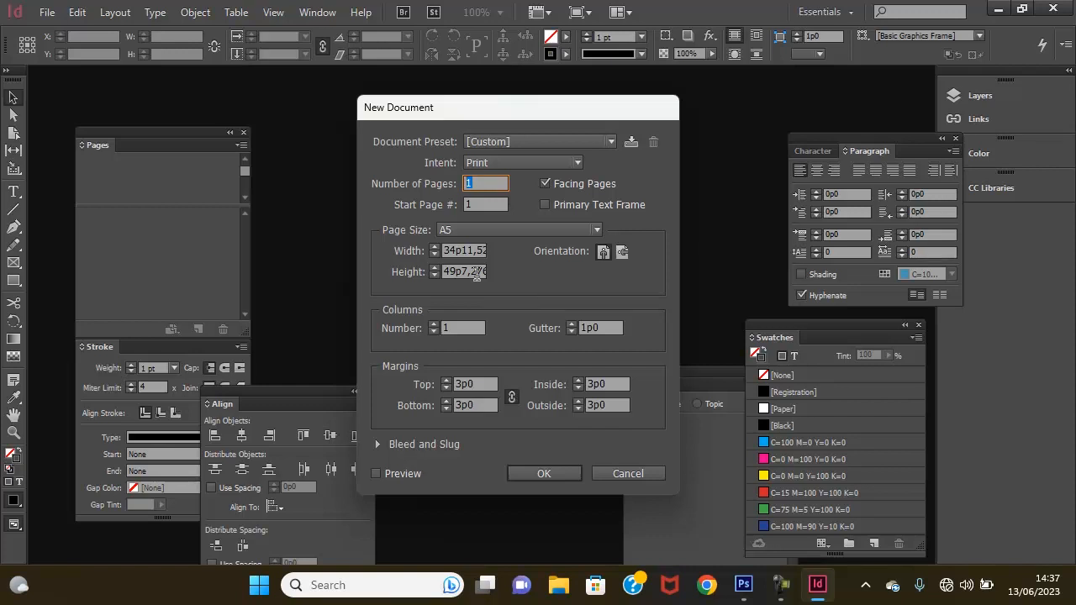
Create an A5 portrait print document with 8 facing pages.
text(8)
click(566, 475)
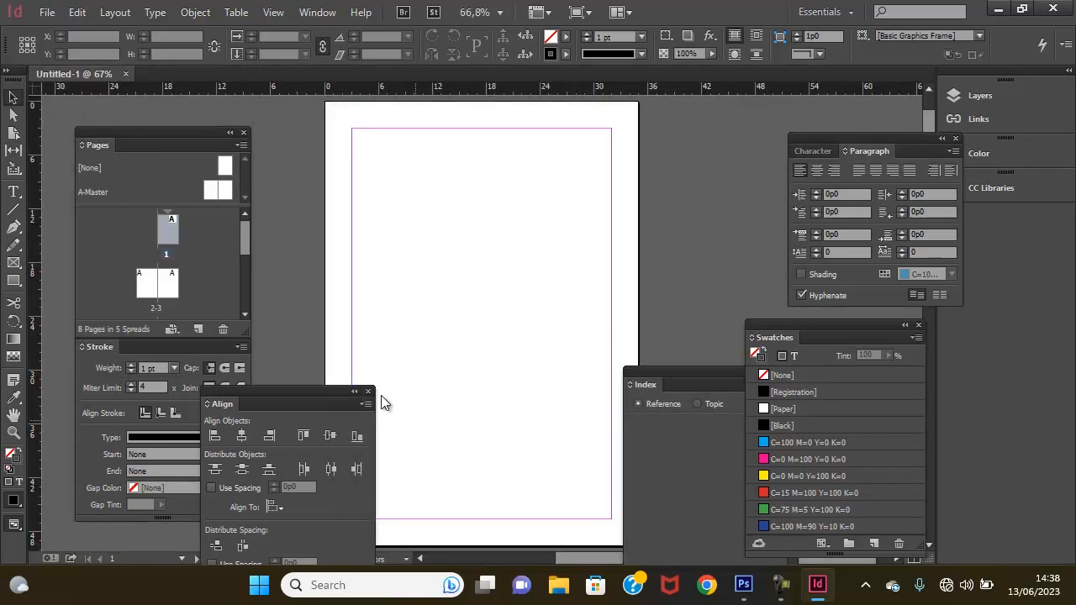
Close all the floating panels around the page, and bring back only the Pages panel with its attached Stroke panel.
click(244, 131)
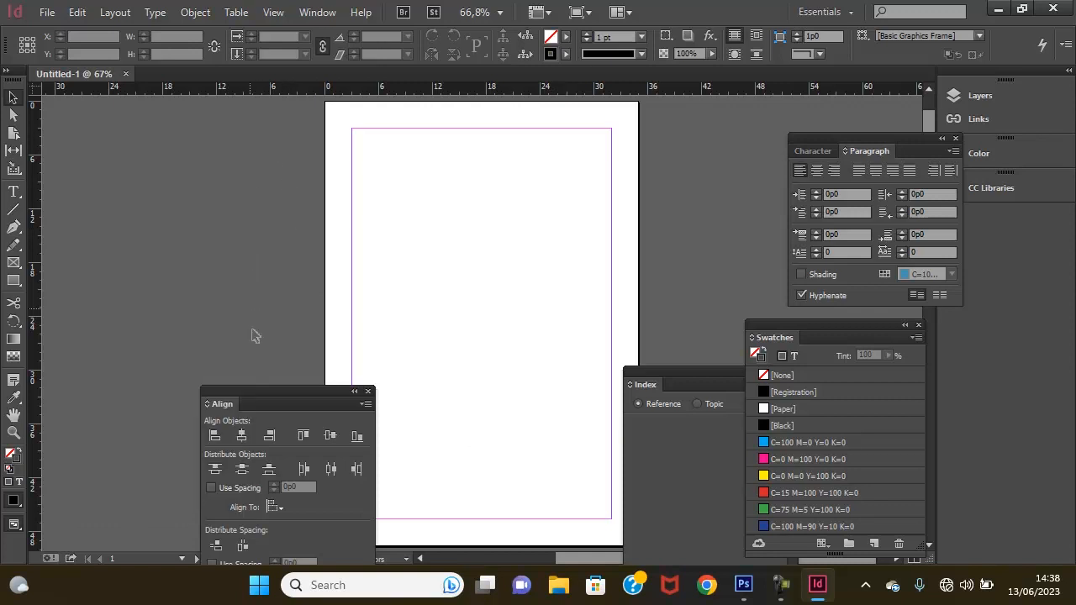
click(368, 391)
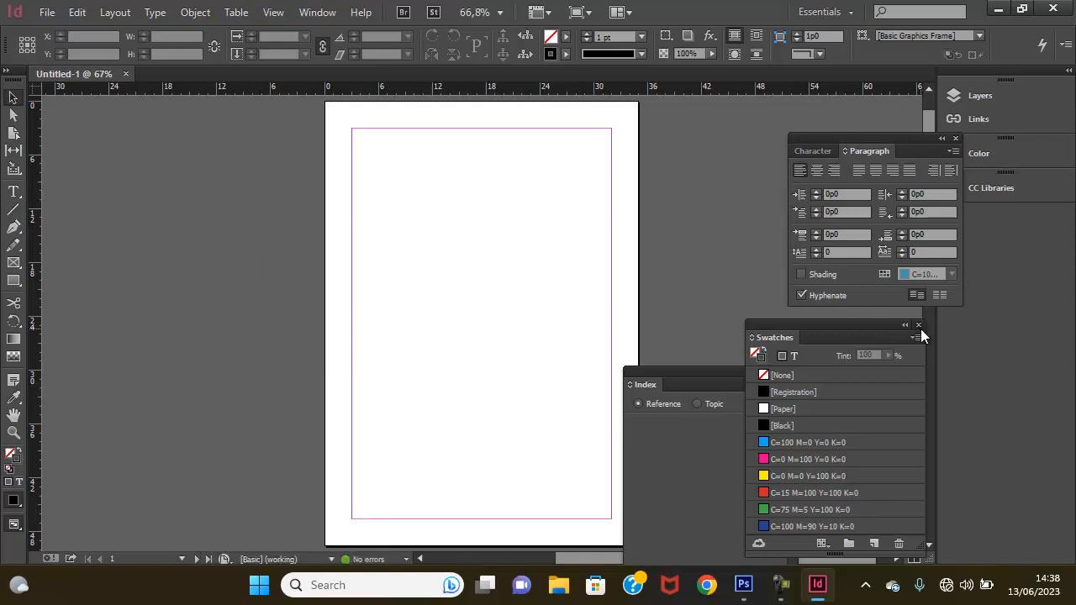
click(919, 325)
click(791, 372)
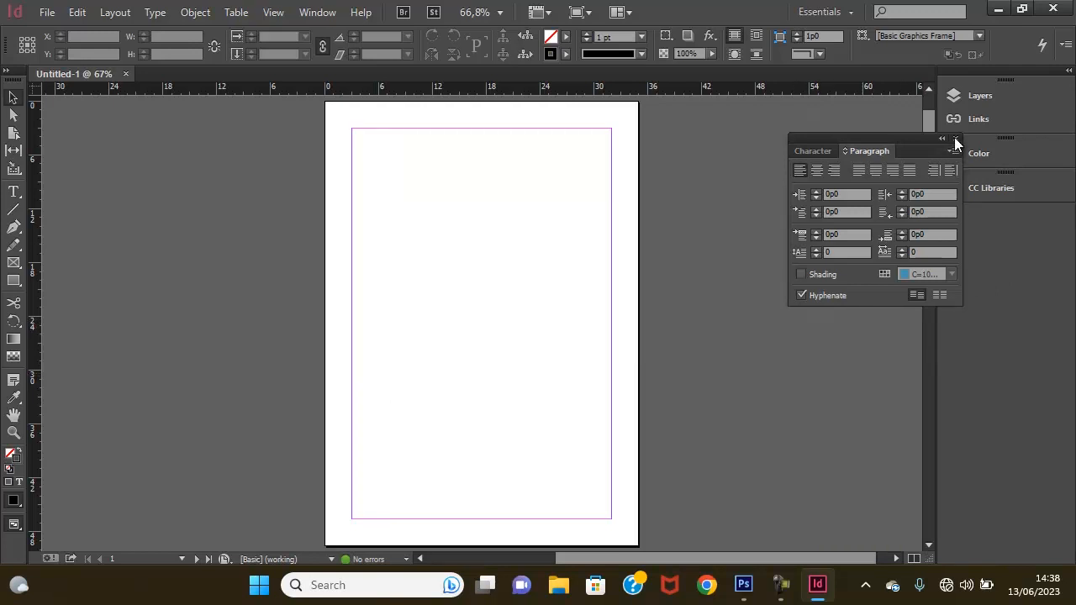
click(955, 138)
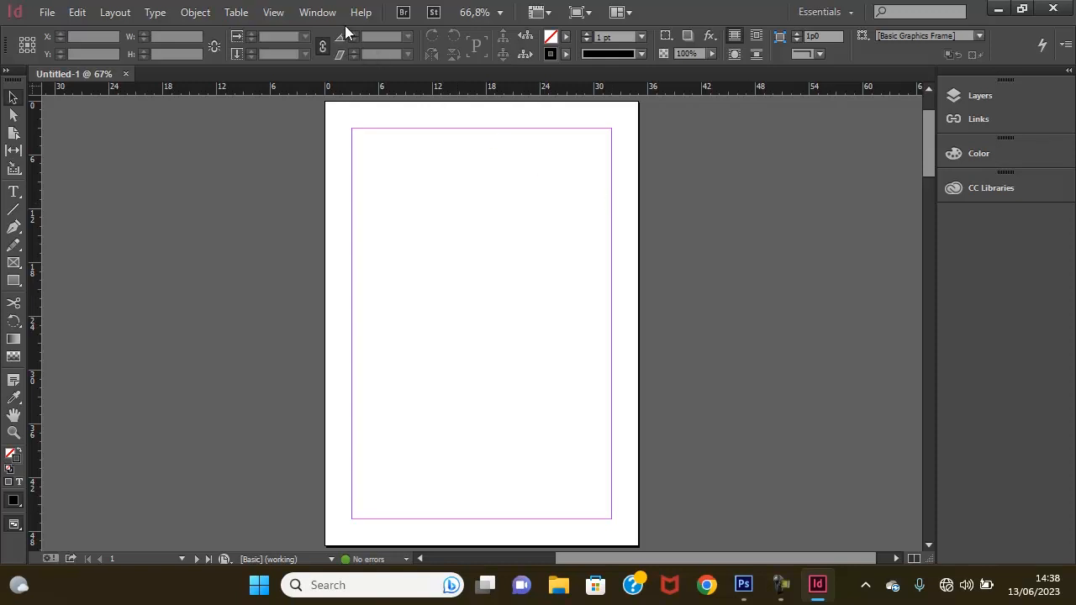
click(316, 14)
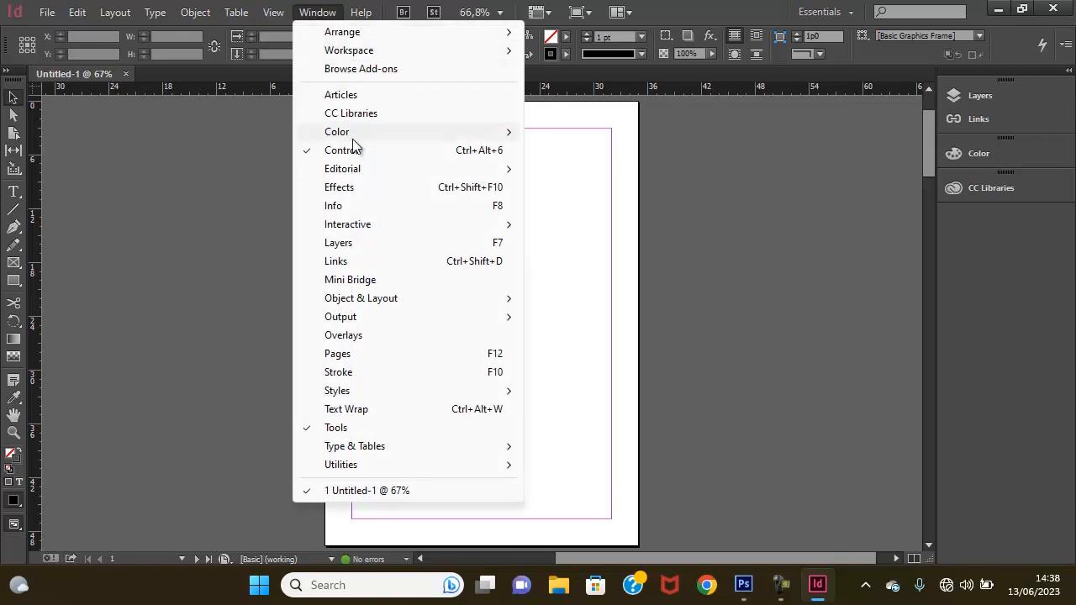
click(399, 353)
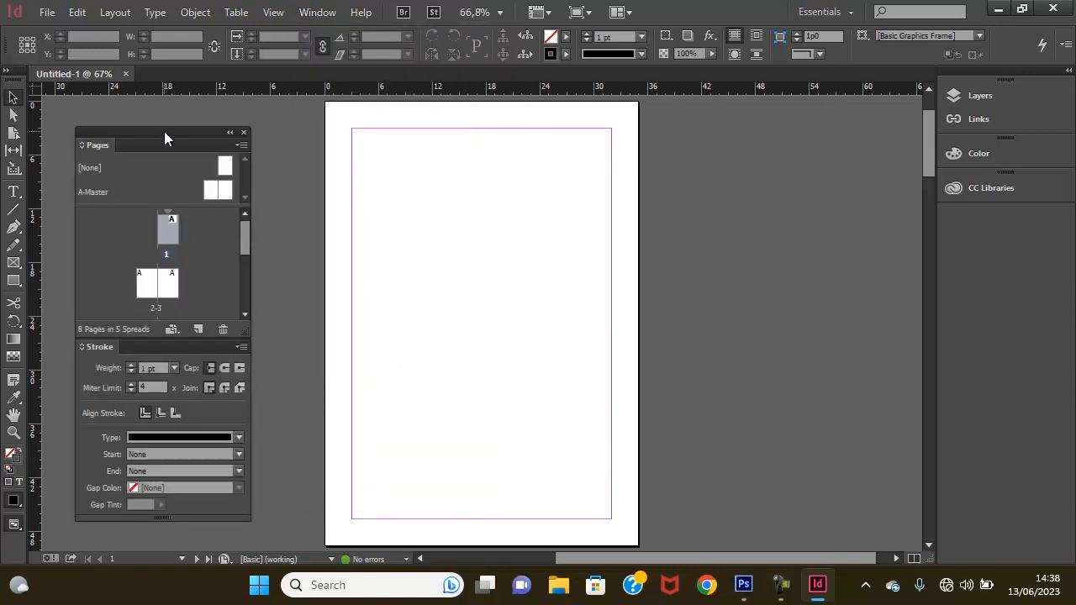
Separate the Stroke panel from the Pages panel and close it, and enlarge the Pages panel to show more spreads.
drag(164, 131, 174, 124)
drag(124, 346, 109, 374)
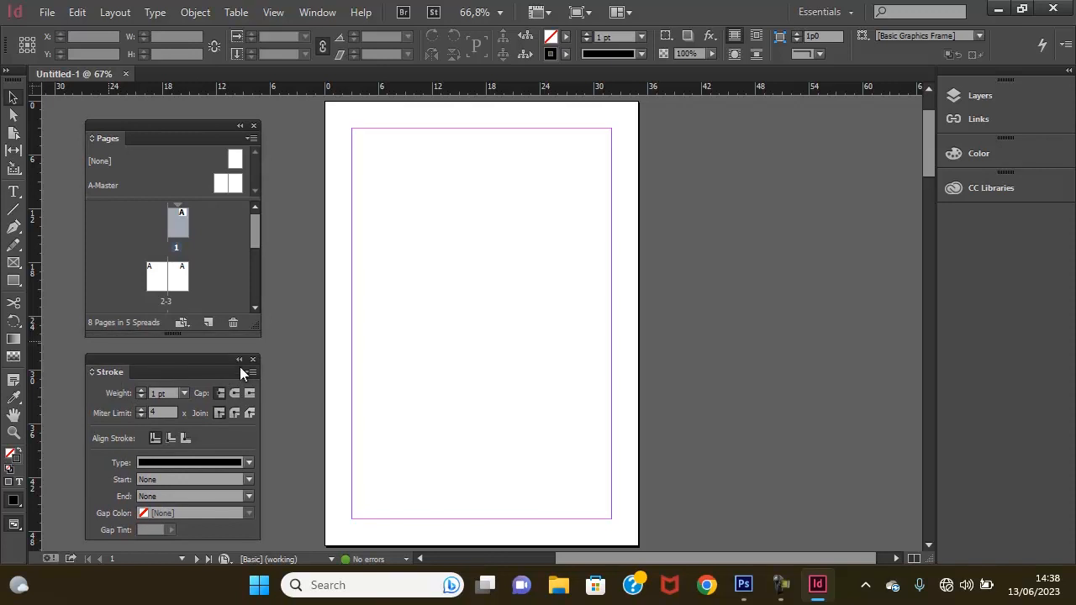
click(253, 360)
drag(255, 327, 260, 446)
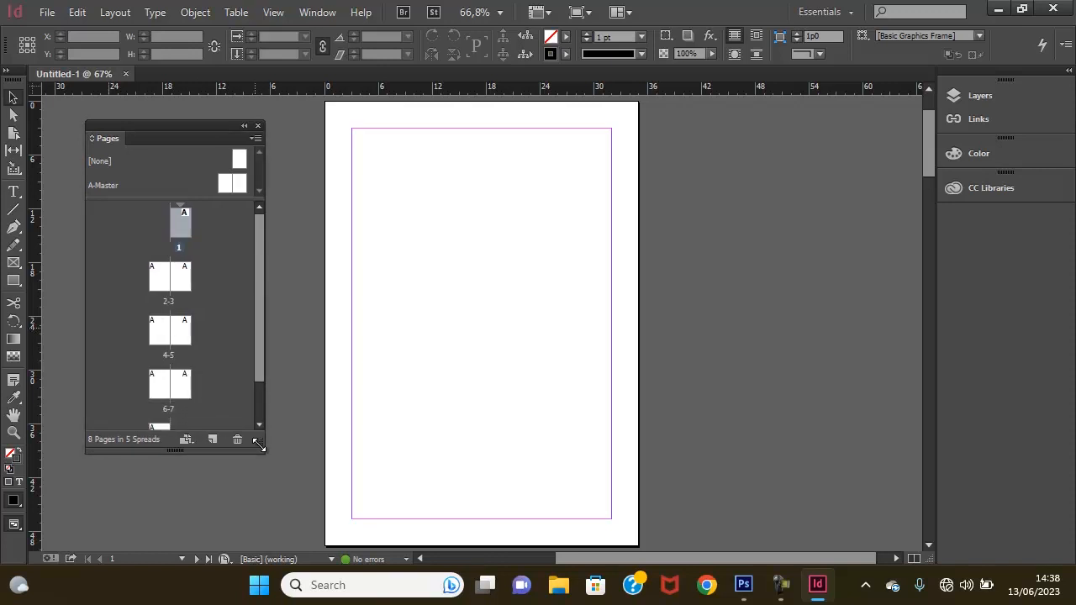
Go through the document's page thumbnails from page 2 to the last page to examine how the spreads are arranged.
click(157, 281)
click(179, 285)
click(165, 336)
click(180, 334)
click(179, 391)
scroll(179, 397, down, 1)
click(163, 410)
scroll(206, 394, up, 1)
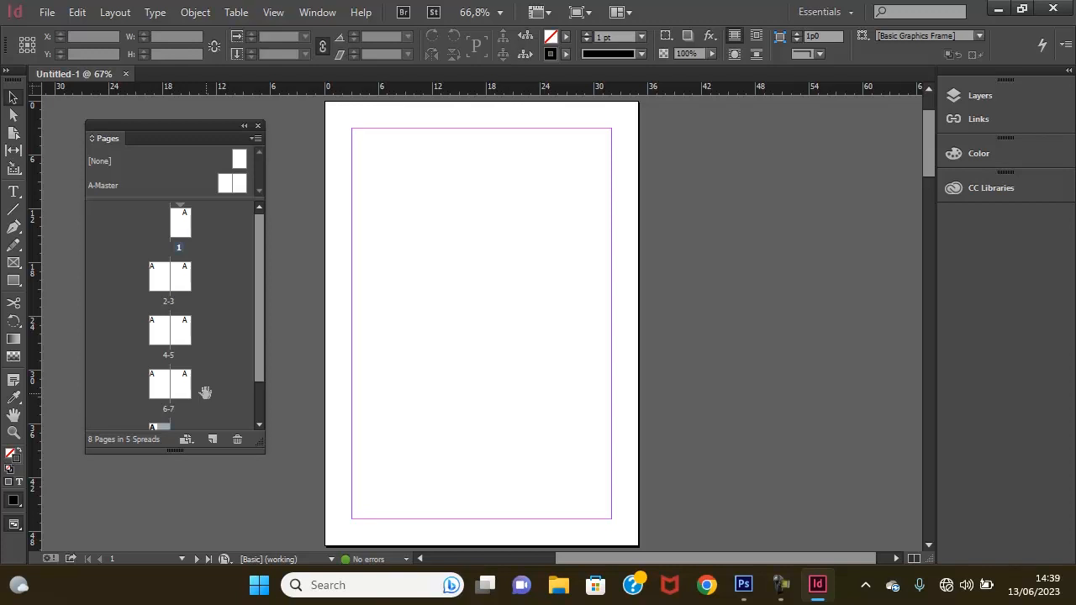
Set both the horizontal and the vertical ruler units to centimeters.
right_click(418, 92)
click(482, 192)
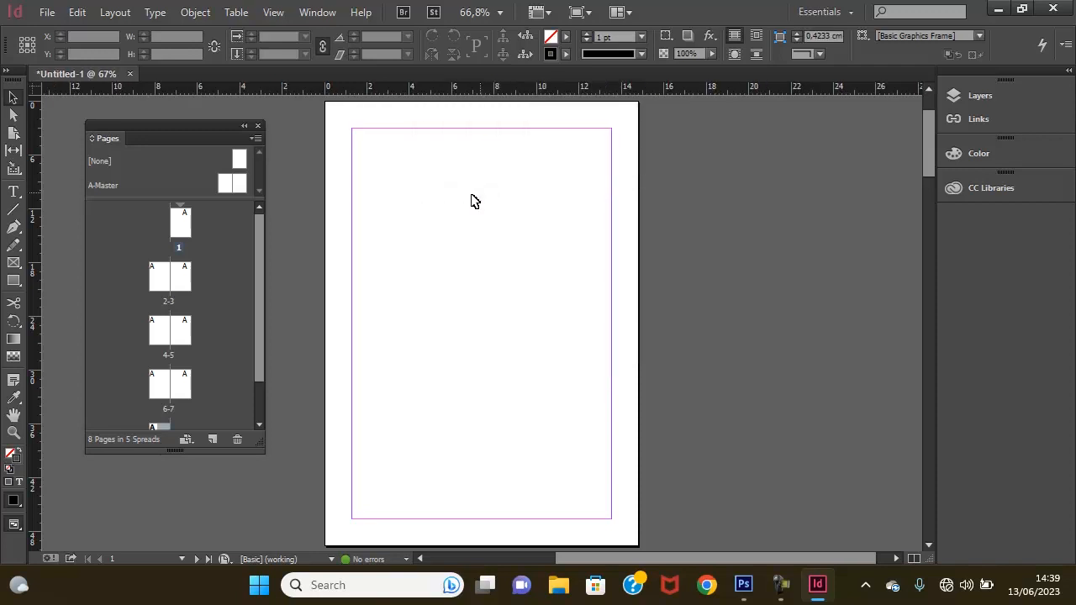
right_click(33, 297)
click(105, 402)
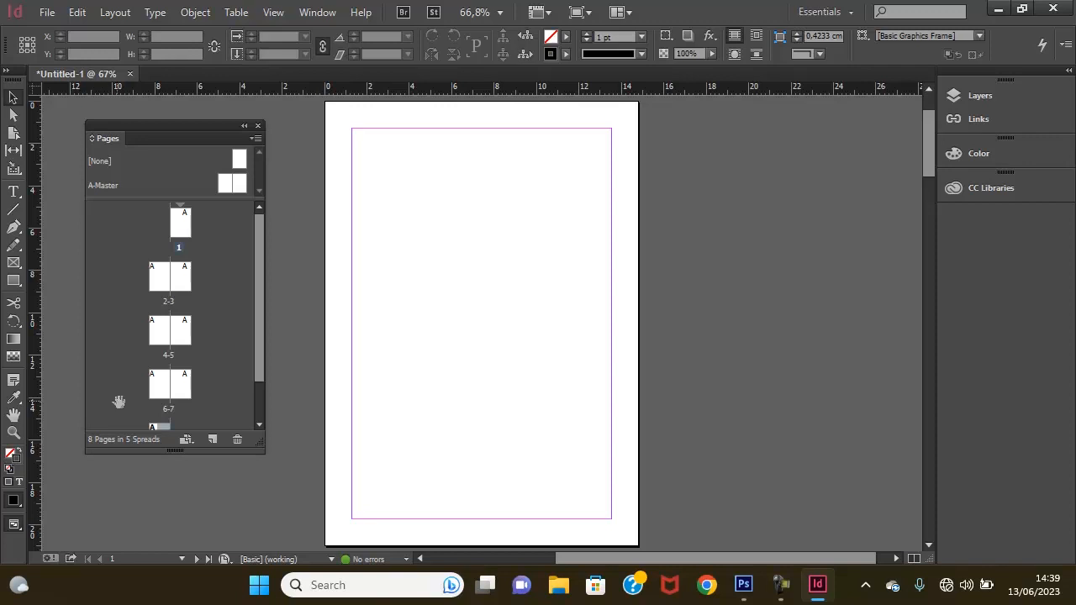
Open the A-Master spread and draw a square of about 9,15 × 9,15 cm across its spine.
double_click(101, 187)
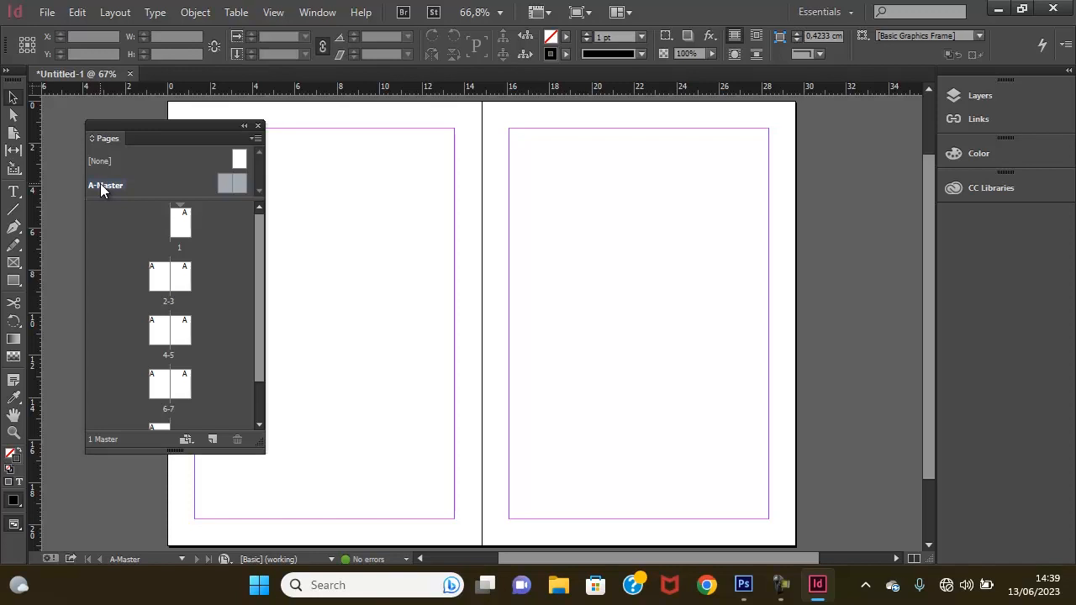
click(13, 280)
drag(410, 186, 605, 380)
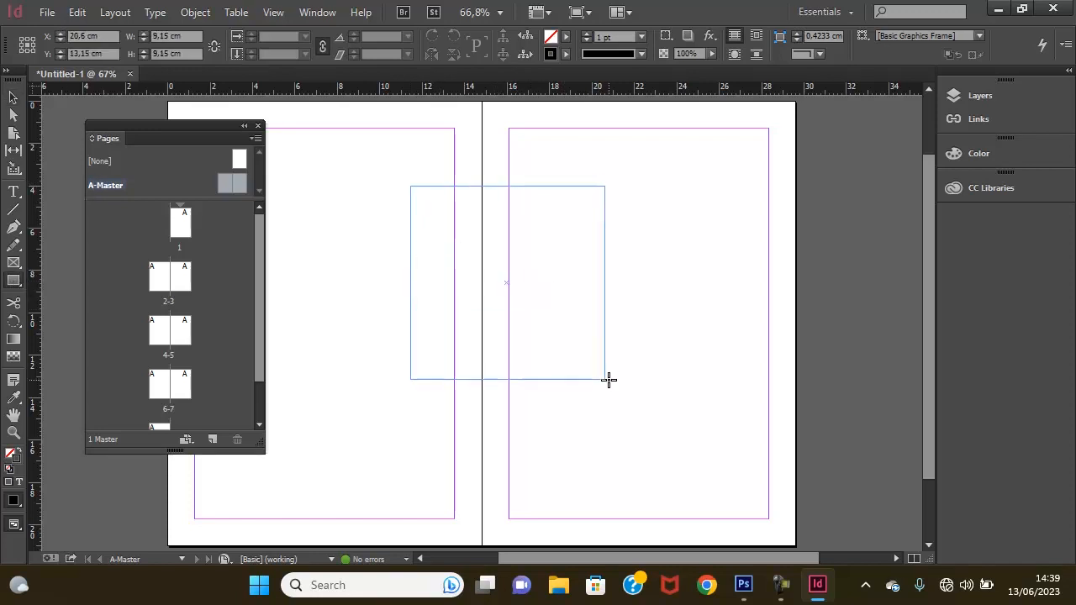
Show the Swatches panel and fill the square with the magenta swatch C=0 M=100 Y=0 K=0.
click(318, 12)
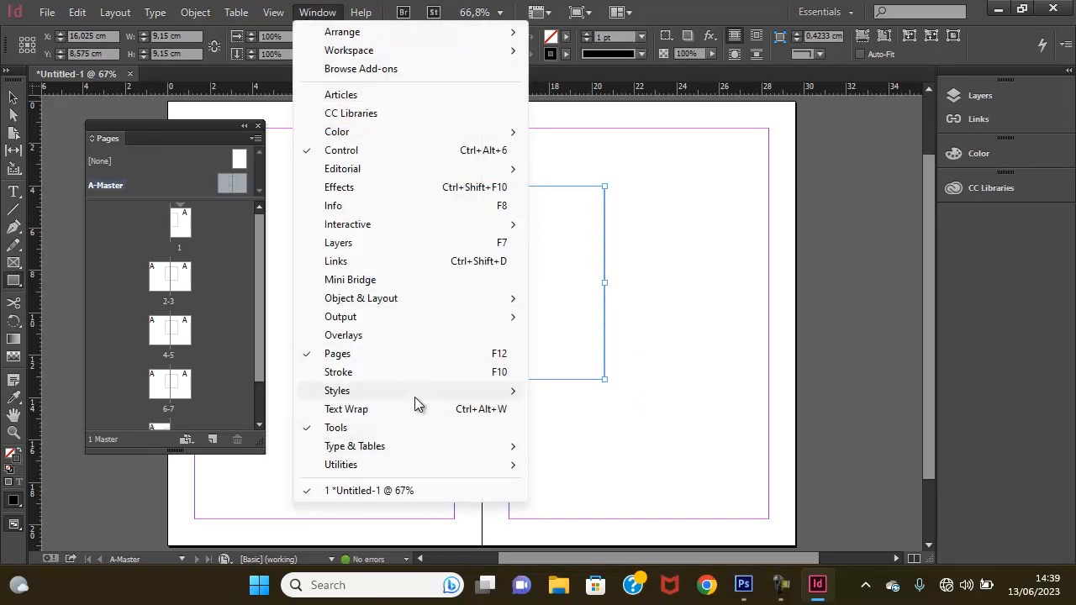
mouse_move(437, 132)
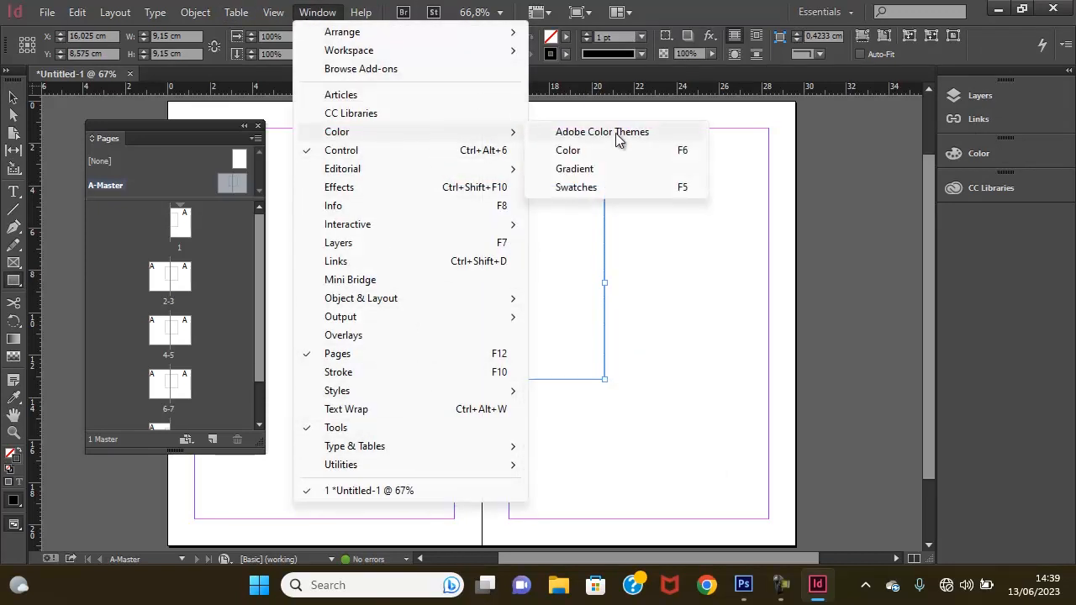
click(600, 185)
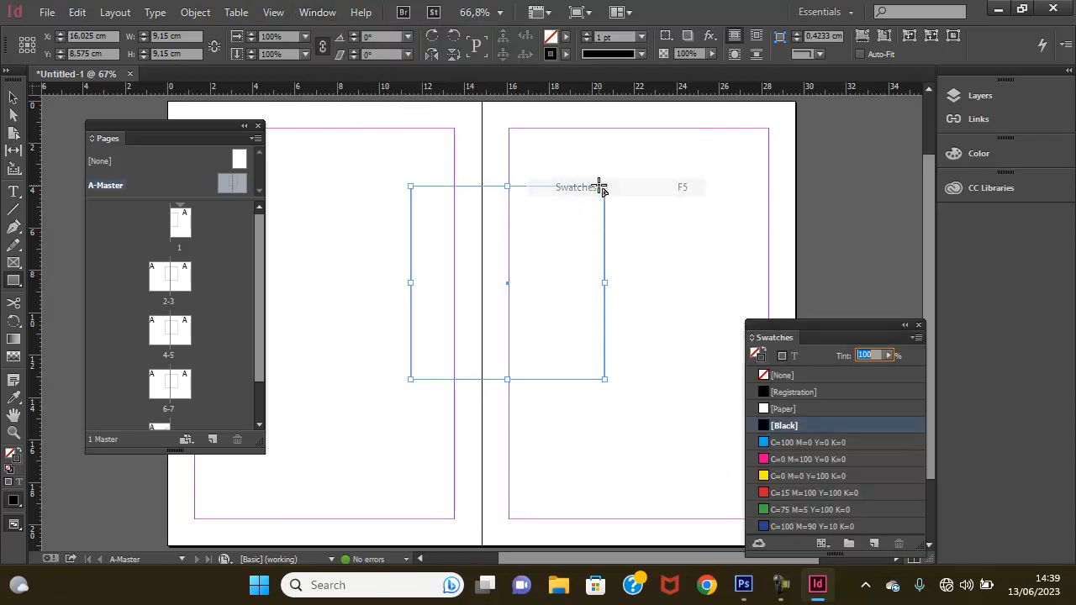
click(757, 354)
click(795, 459)
click(713, 274)
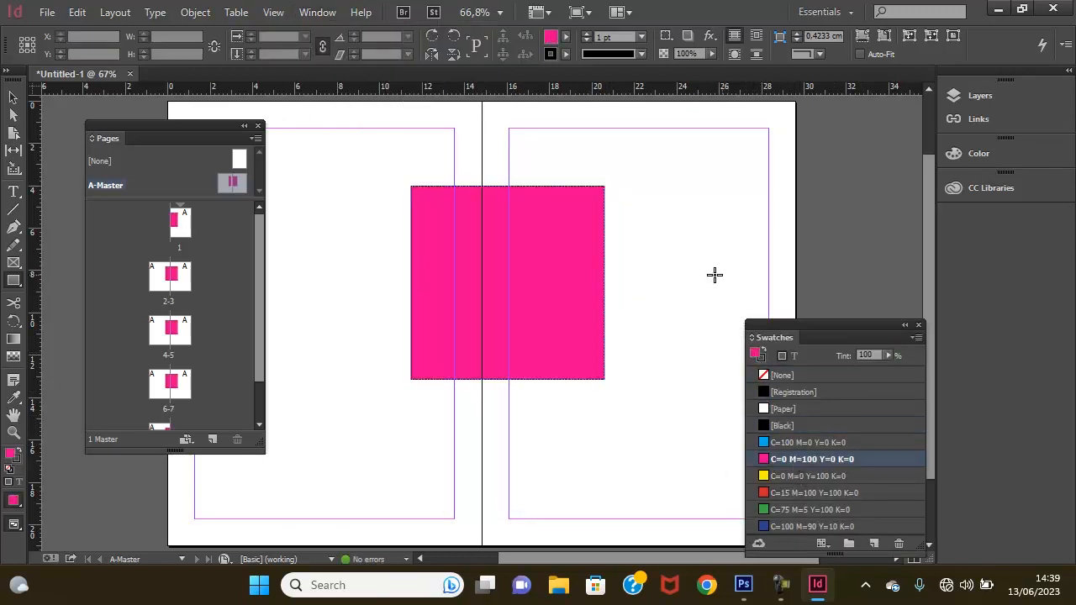
Move the magenta square onto the right-hand master page at about X 21 cm, Y 8,7 cm, and check page 1.
drag(579, 259, 687, 264)
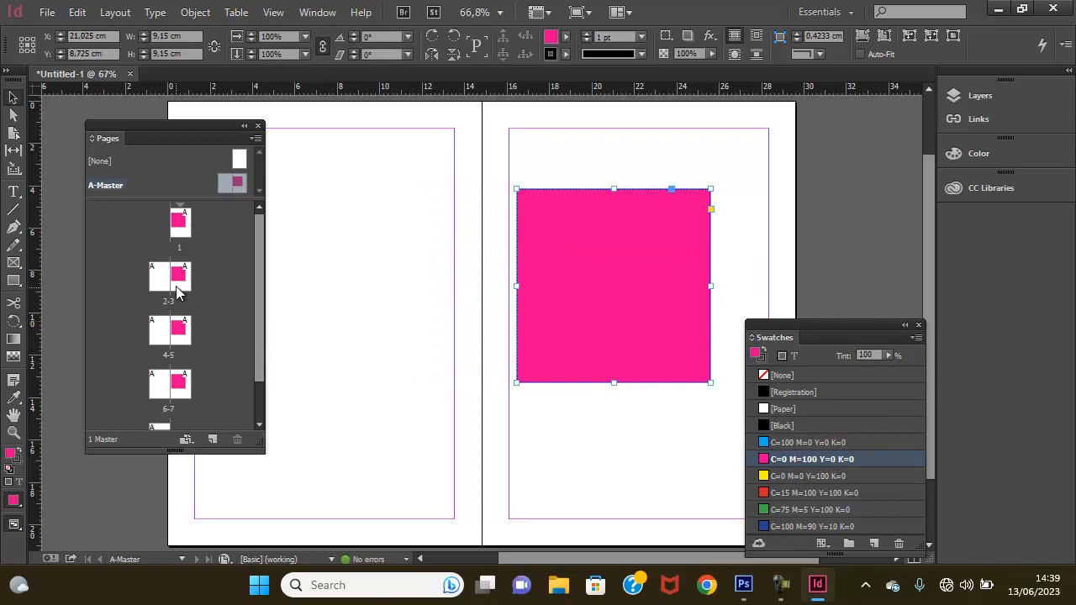
double_click(177, 221)
scroll(573, 342, down, 3)
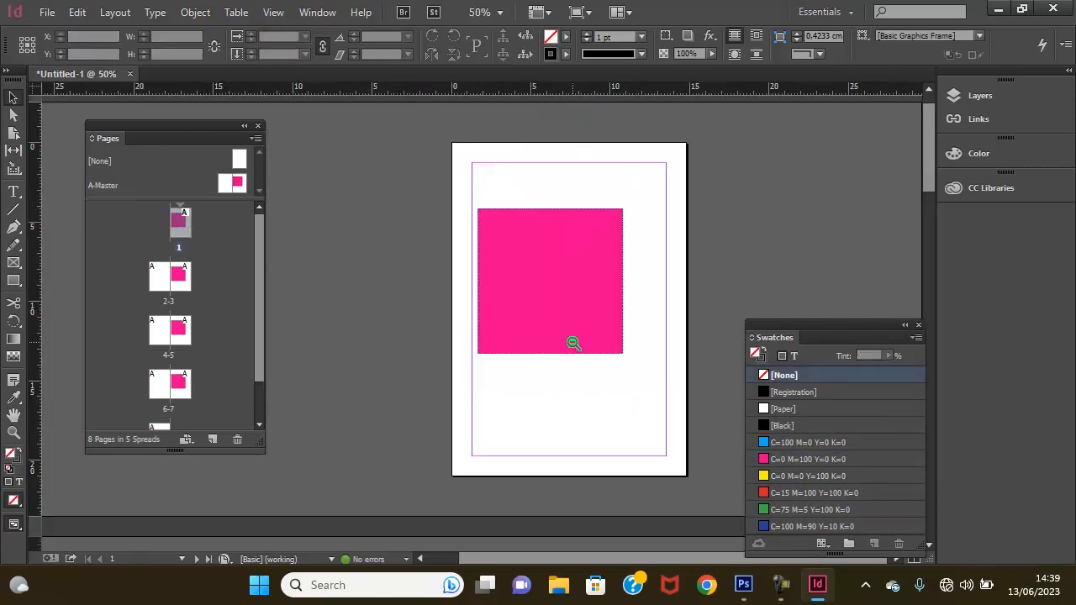
drag(572, 407, 549, 375)
Return to A-Master, place a copy of the magenta square on the left-hand page, and check the document's spreads.
double_click(106, 185)
mouse_move(523, 322)
mouse_down()
mouse_move(463, 318)
mouse_move(515, 317)
mouse_up()
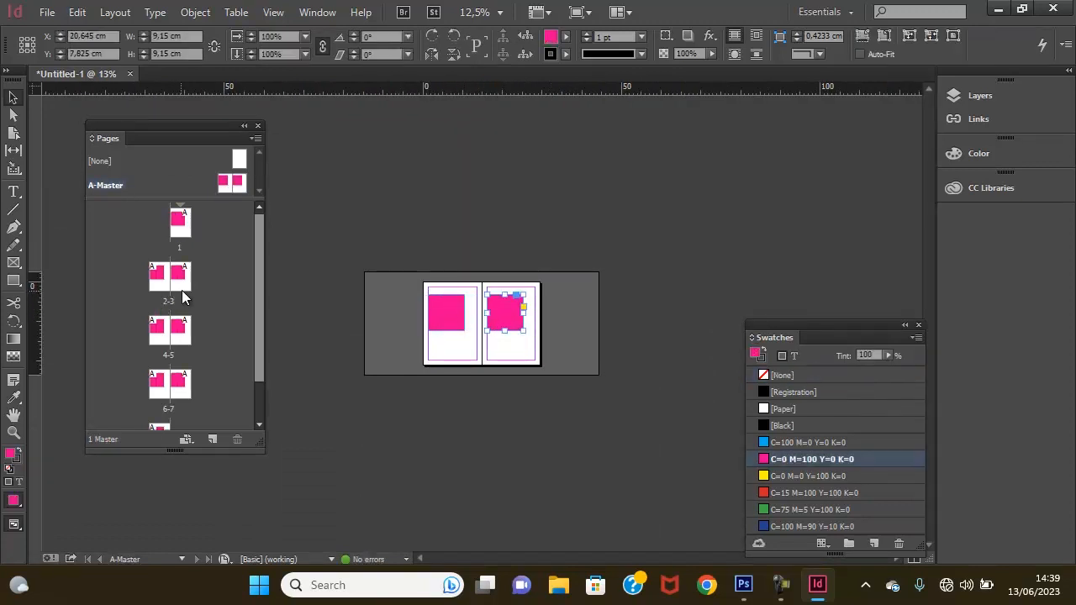
double_click(178, 286)
scroll(526, 299, down, 3)
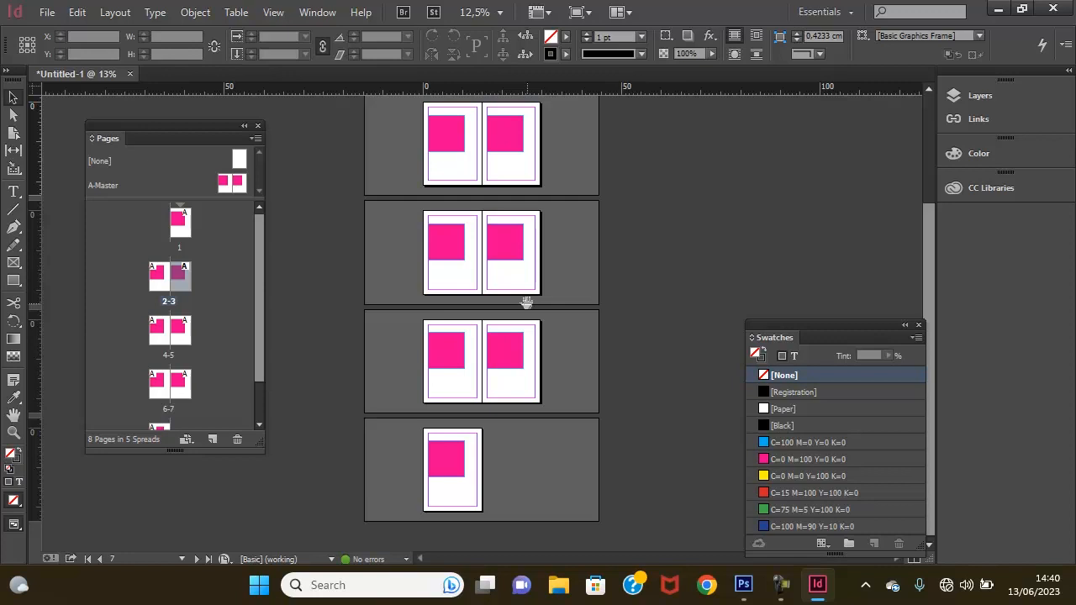
Undo the copying, the moves and the magenta fill of the master square.
key(ctrl+z)
key(ctrl+z)
key(ctrl+z)
key(ctrl+z)
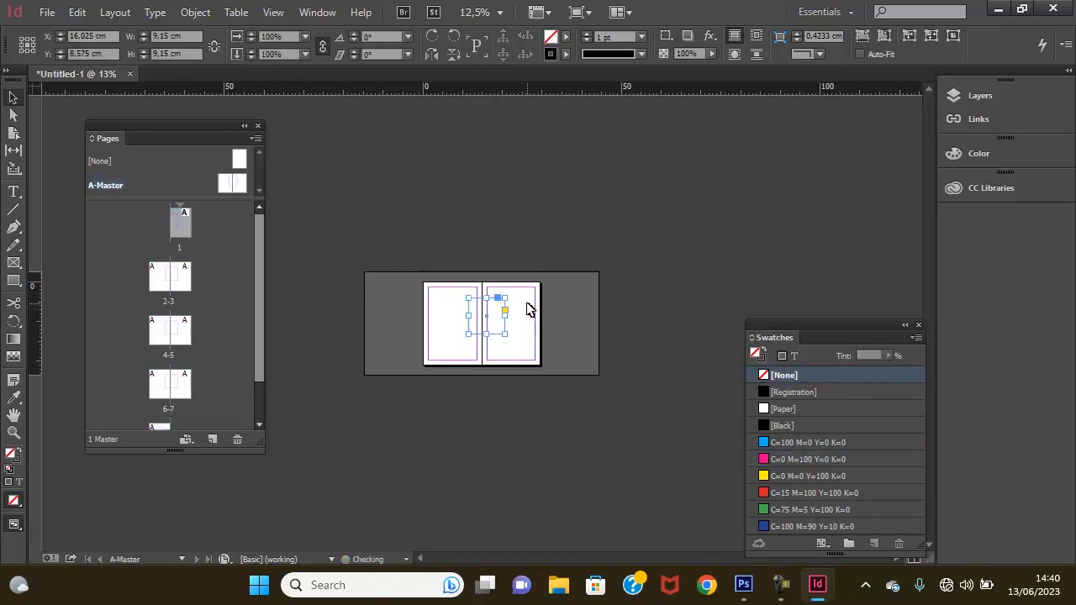
Delete the unfilled square from the A-Master spread.
click(553, 355)
key(ctrl+space)
ctrl+click(496, 310)
ctrl+click(496, 310)
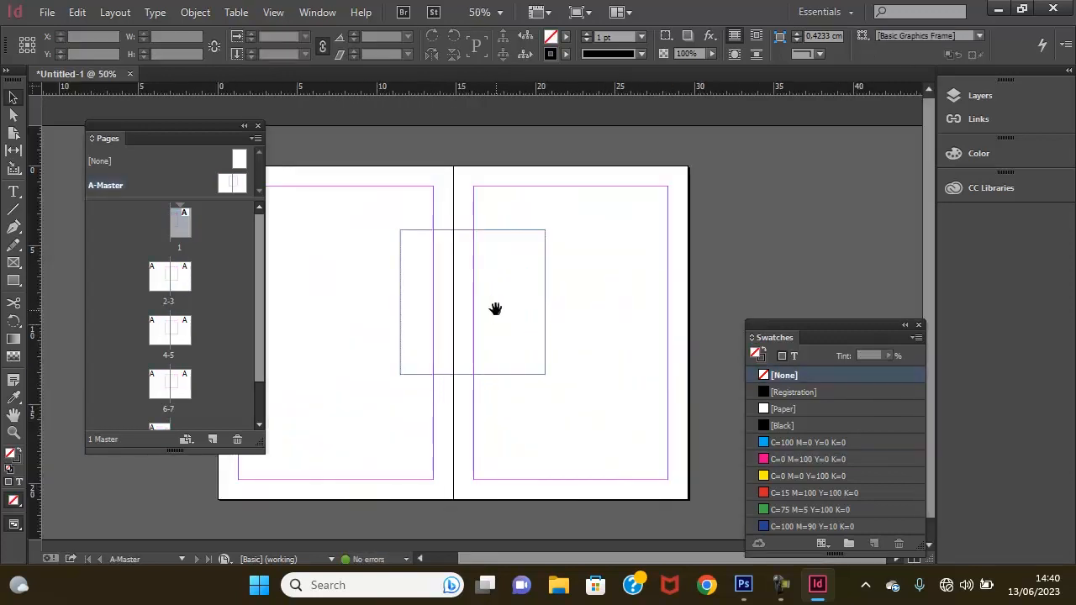
drag(555, 208, 465, 363)
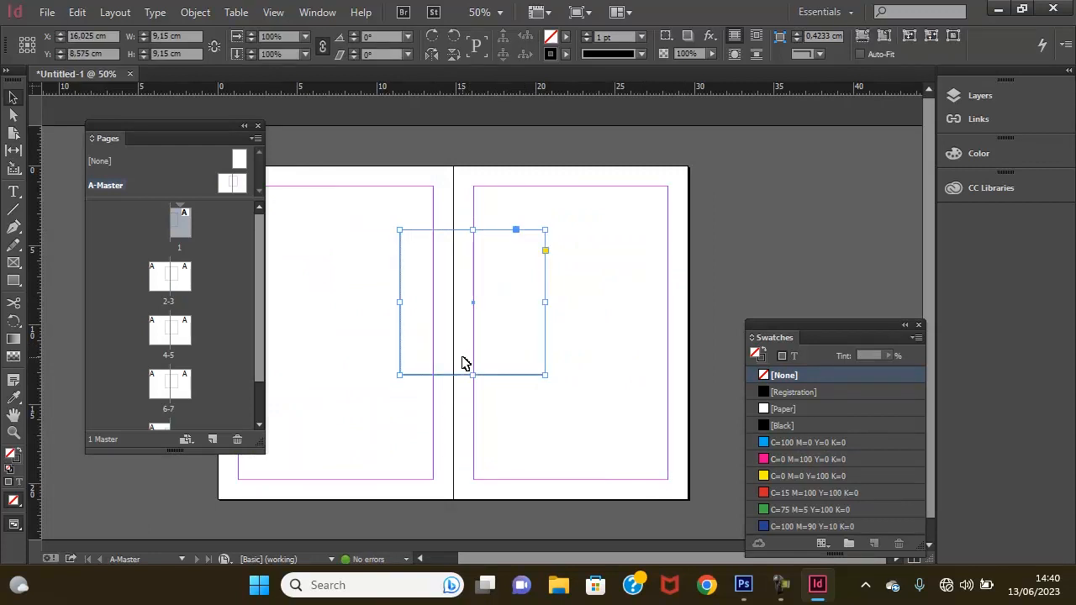
key(Delete)
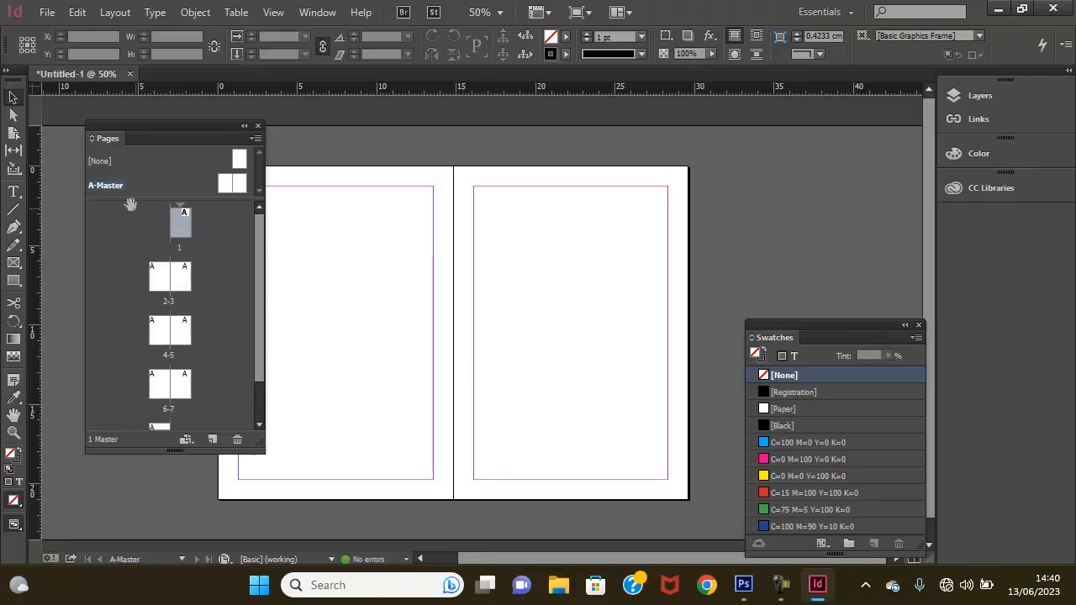
Open Margins and Columns for the A-Master spread and set the top and bottom margins to 1 cm.
click(112, 188)
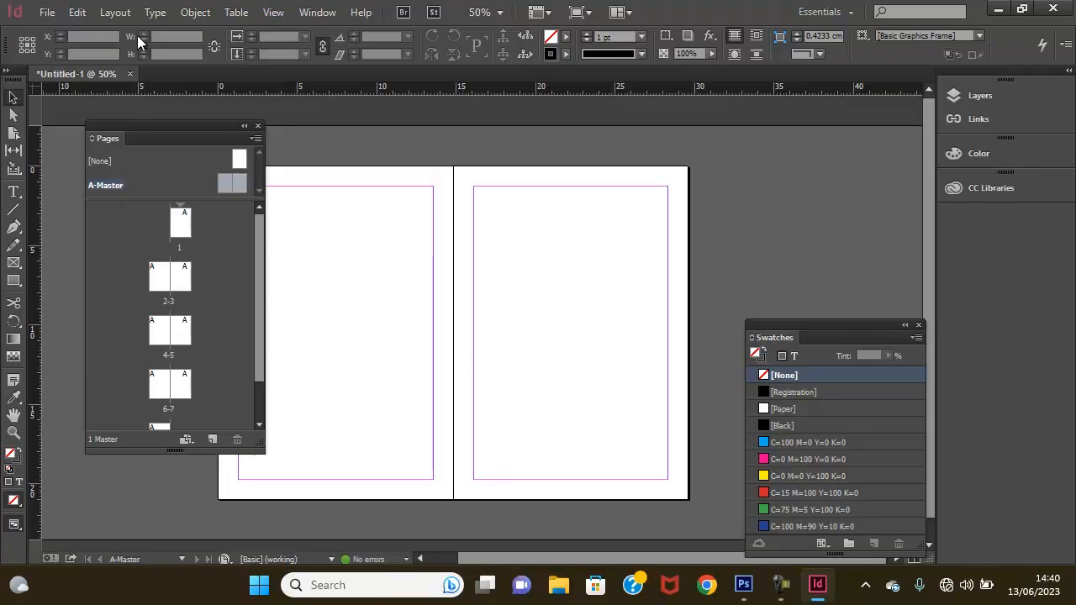
click(115, 12)
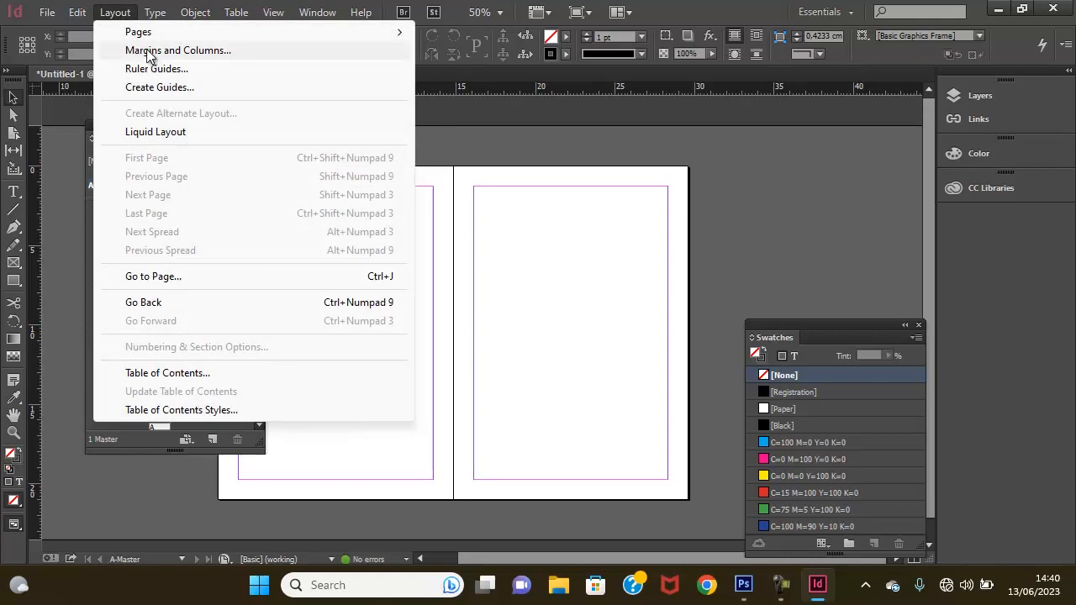
click(145, 50)
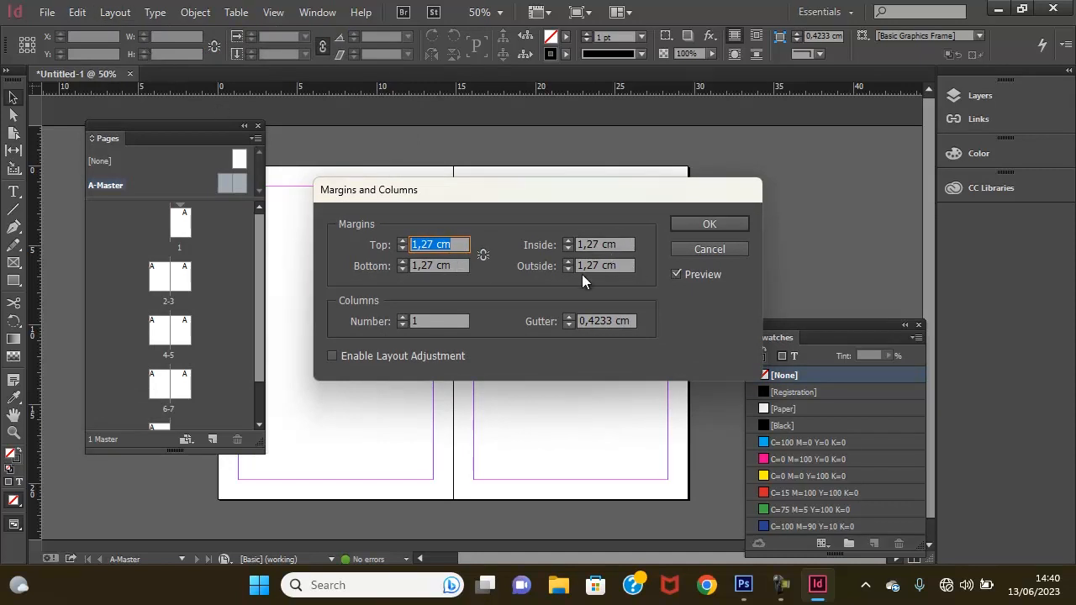
click(433, 244)
drag(432, 244, 376, 250)
text(1)
double_click(432, 266)
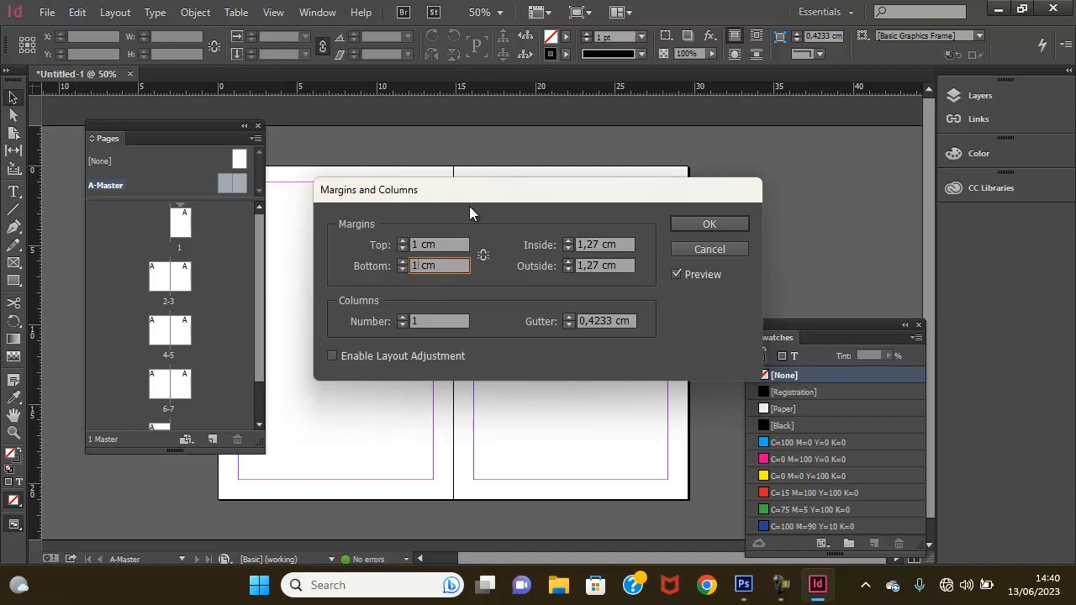
text(1)
Set the inside and outside margins of the A-Master spread to 1 cm and apply the margin settings.
drag(469, 212, 557, 217)
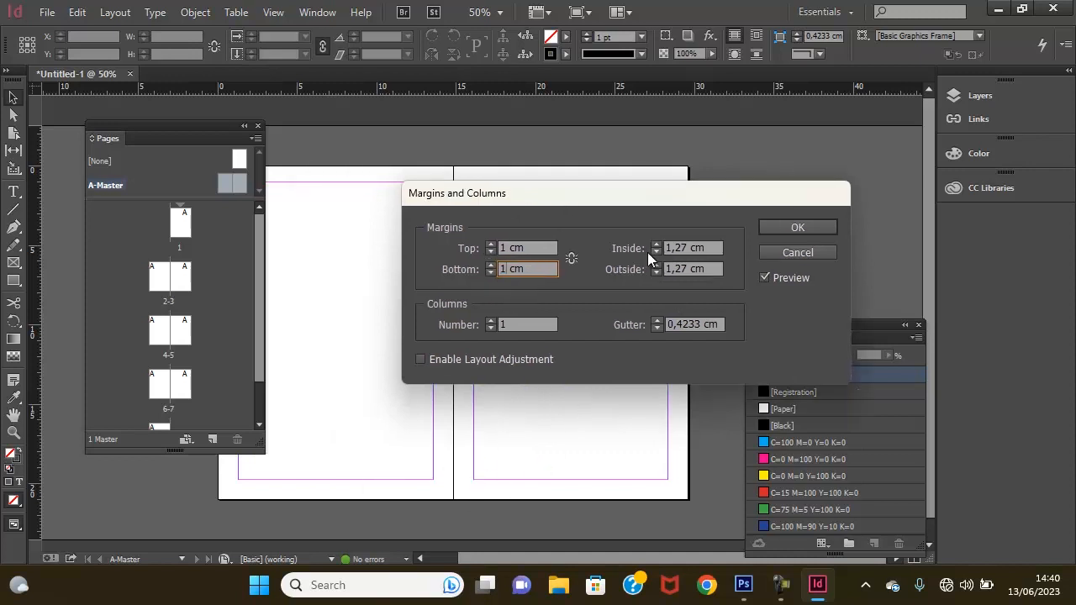
double_click(697, 248)
text(1)
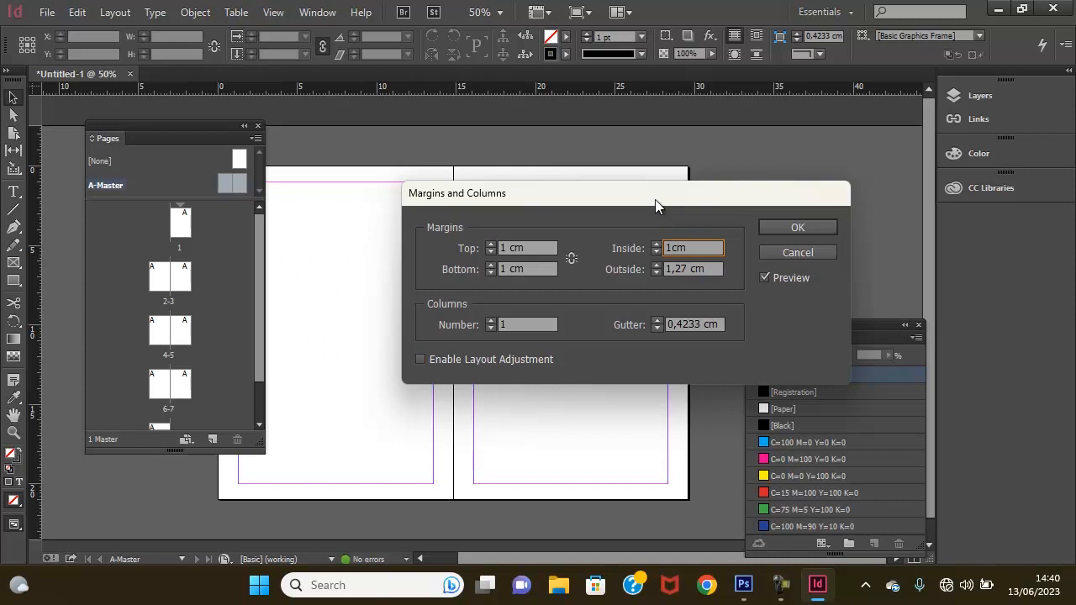
drag(611, 210, 709, 210)
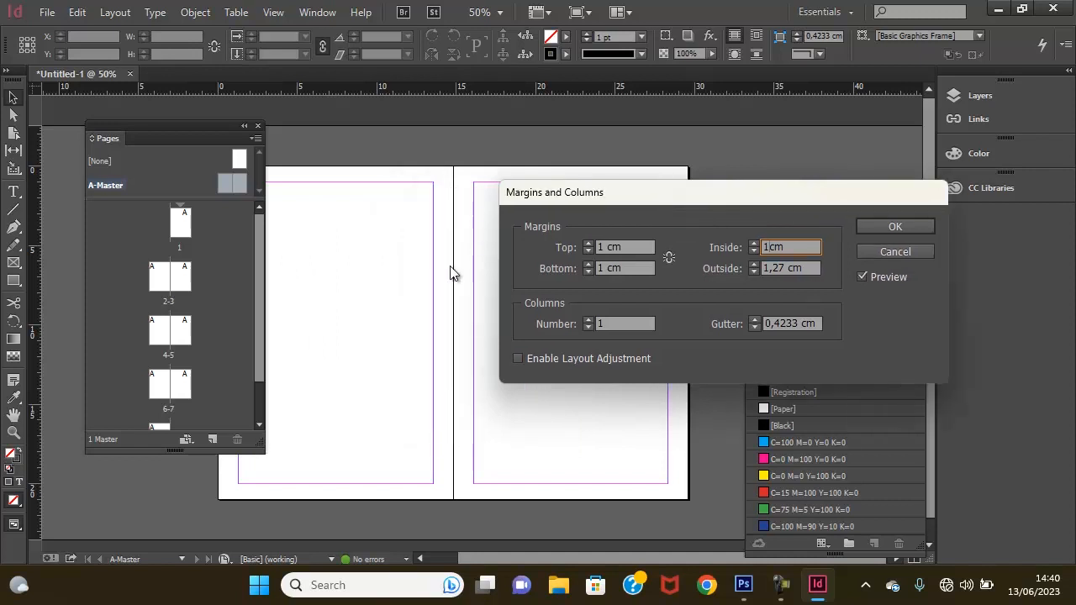
key(Tab)
text(1)
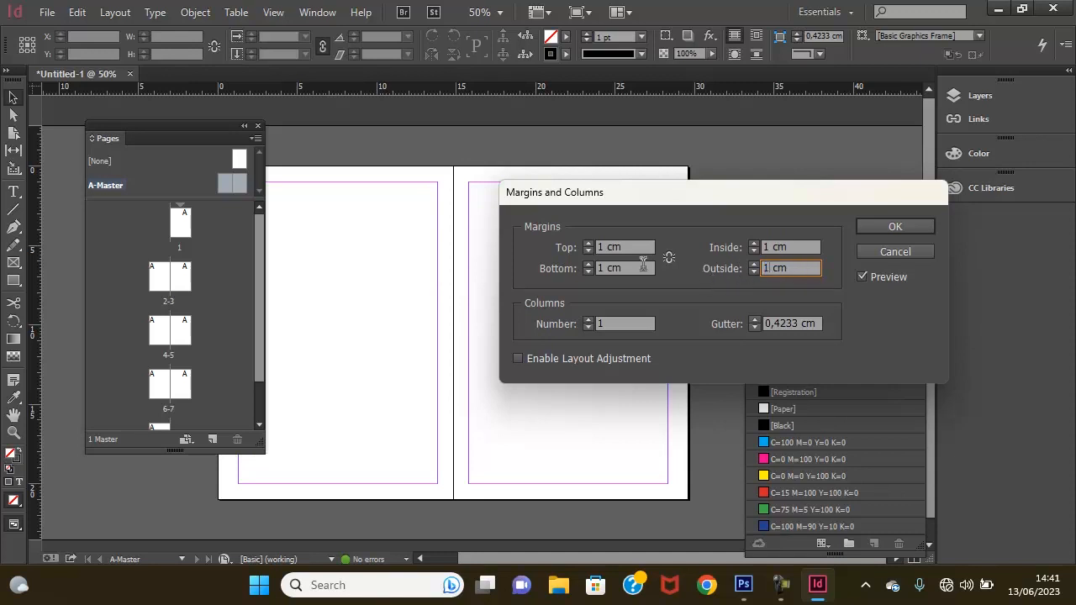
drag(623, 192, 593, 365)
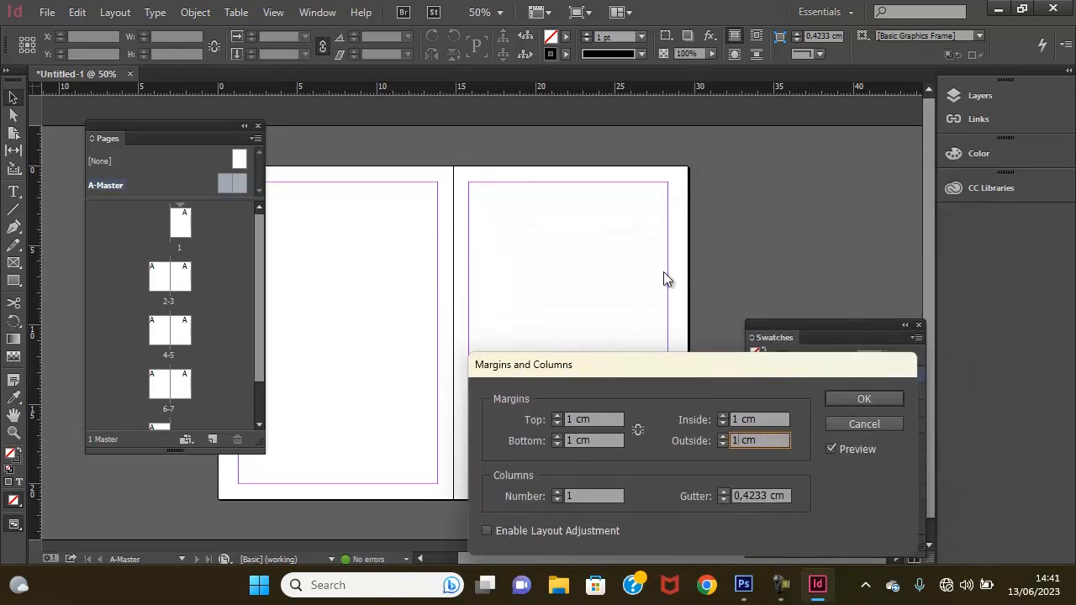
drag(694, 367, 666, 163)
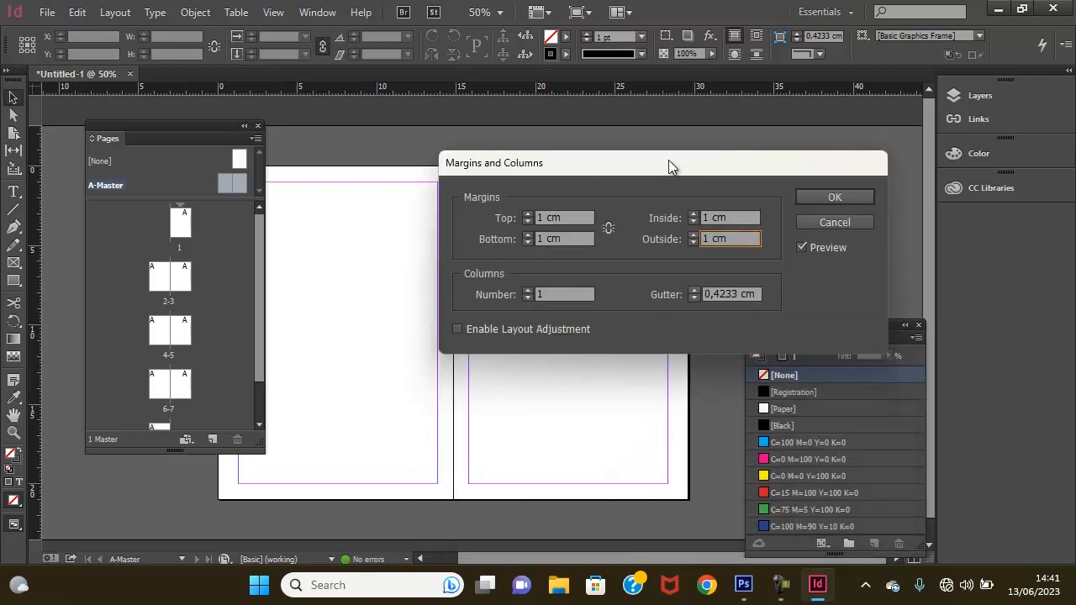
click(832, 199)
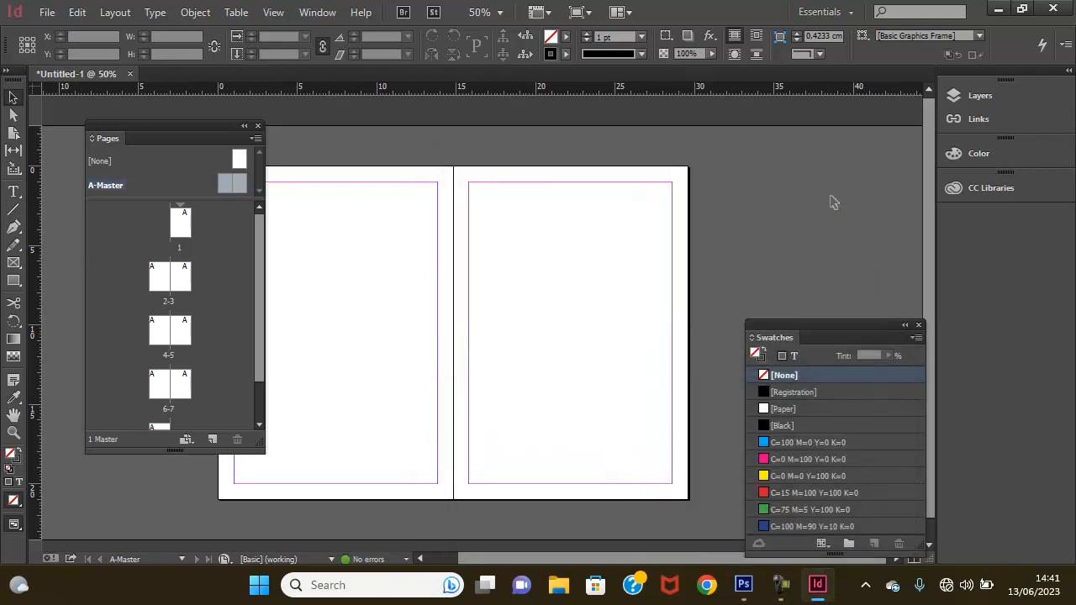
click(564, 393)
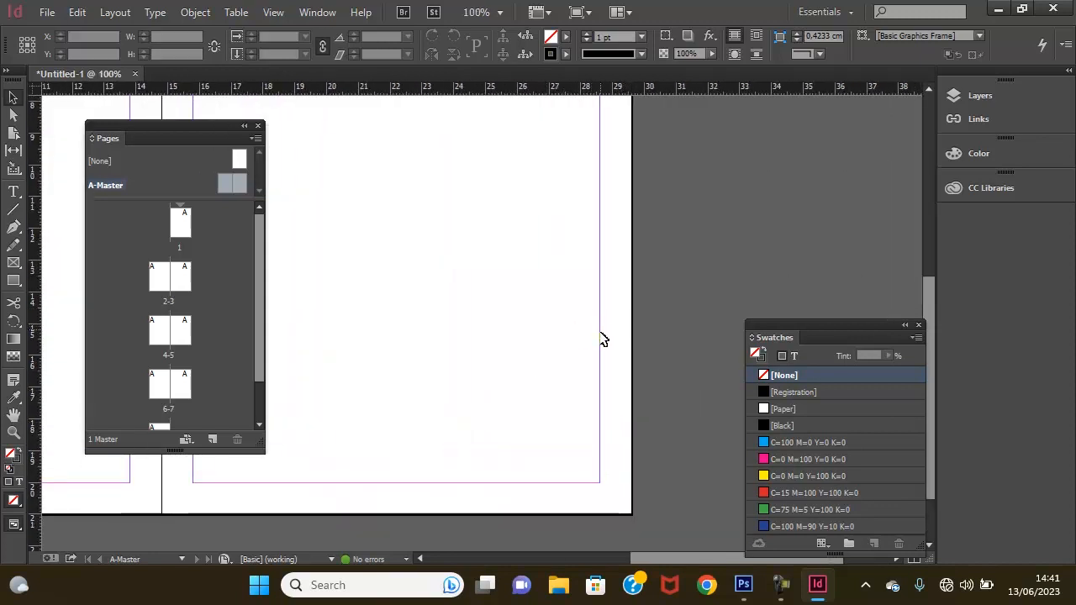
drag(380, 488, 740, 469)
ctrl+alt+click(493, 286)
ctrl+alt+click(492, 286)
drag(603, 279, 618, 336)
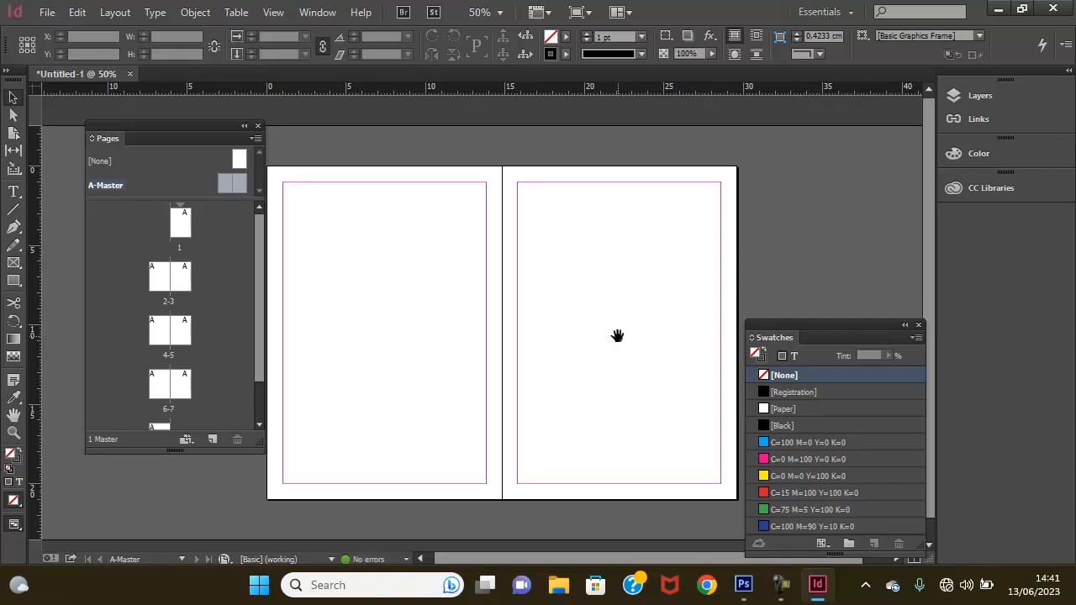
Detach the Layers panel as a floating panel over the workspace and add a new layer above Layer 1.
click(1000, 95)
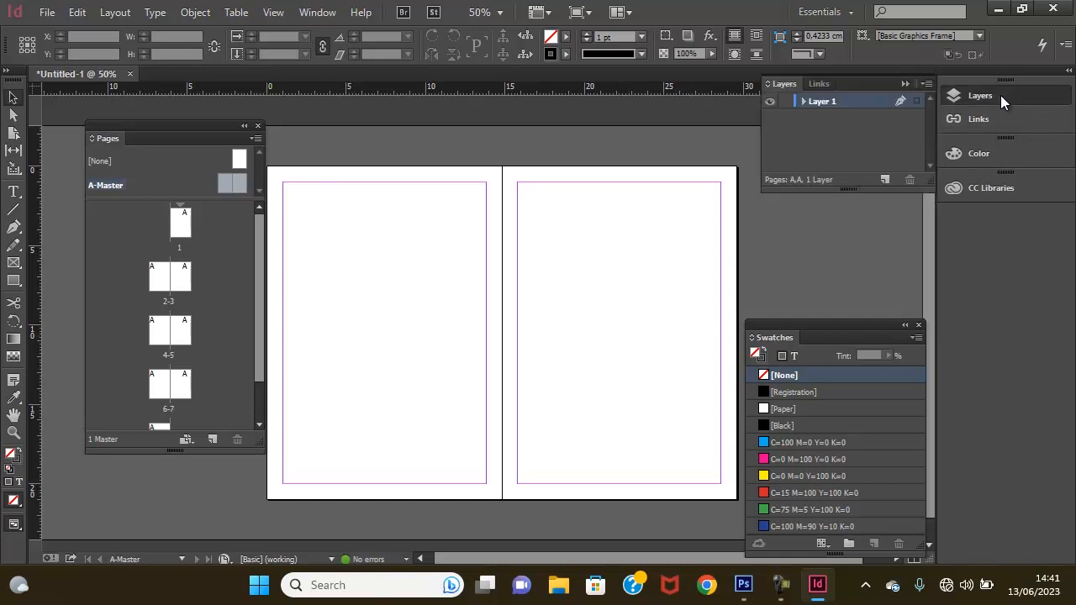
drag(782, 82, 713, 153)
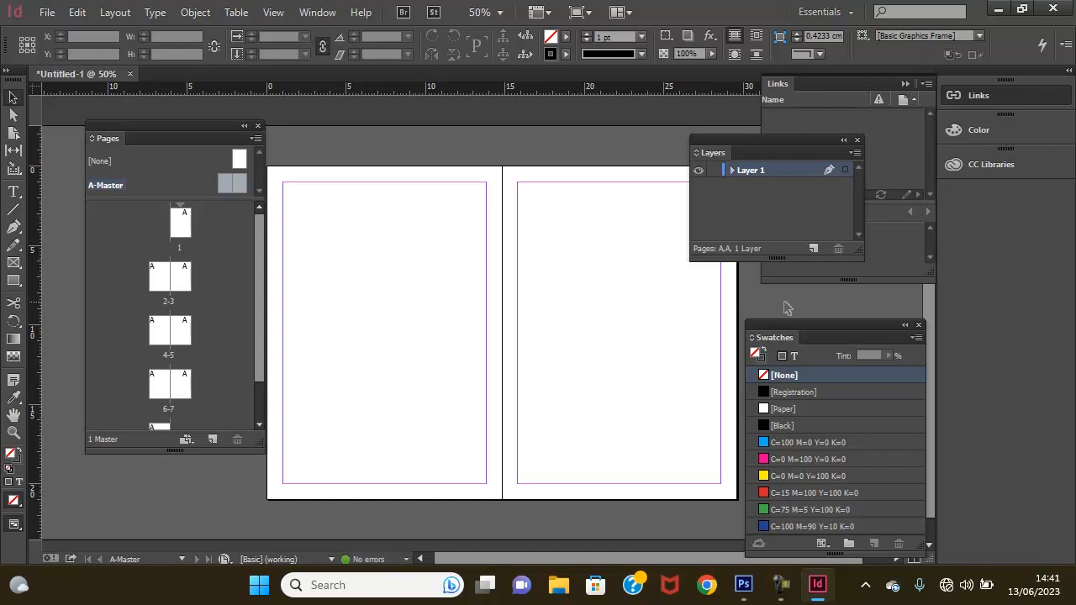
click(814, 251)
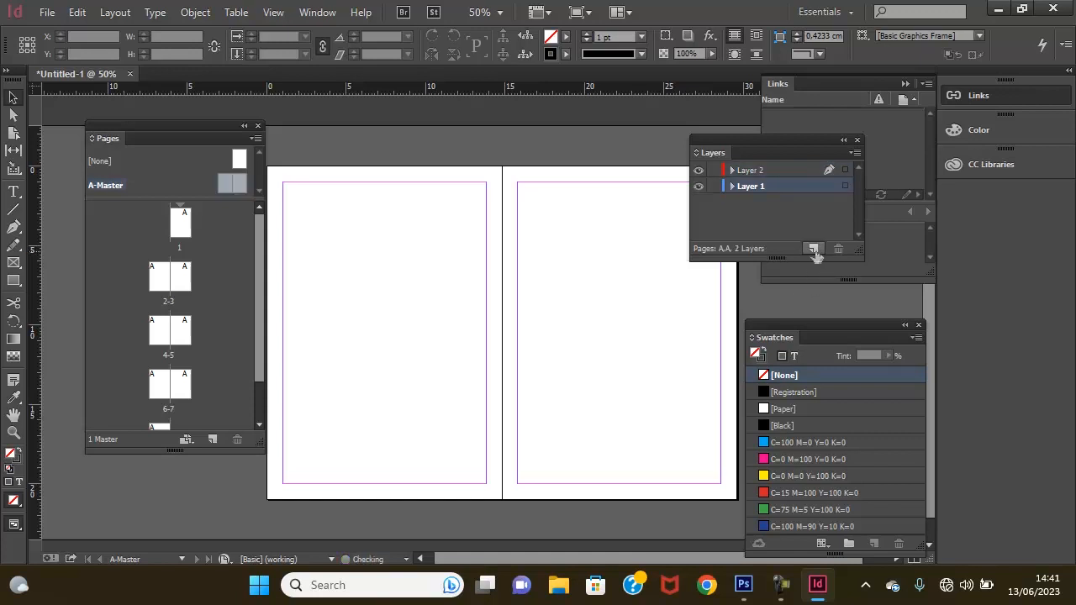
Rename Layer 2 as NOMOR HALAMAN.
click(749, 171)
double_click(749, 171)
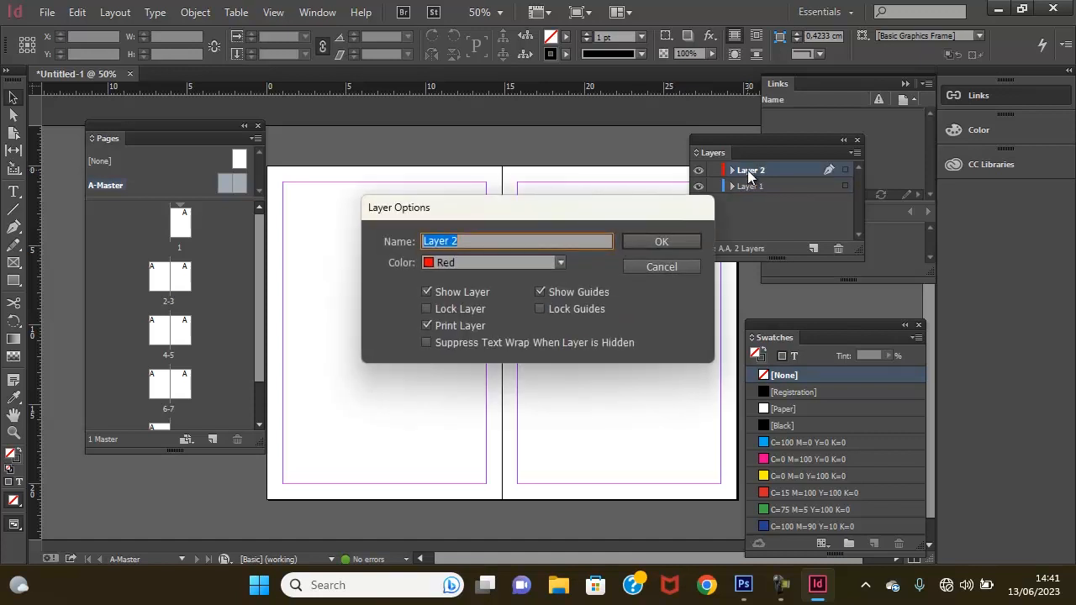
text(NOMOR HALAMAN)
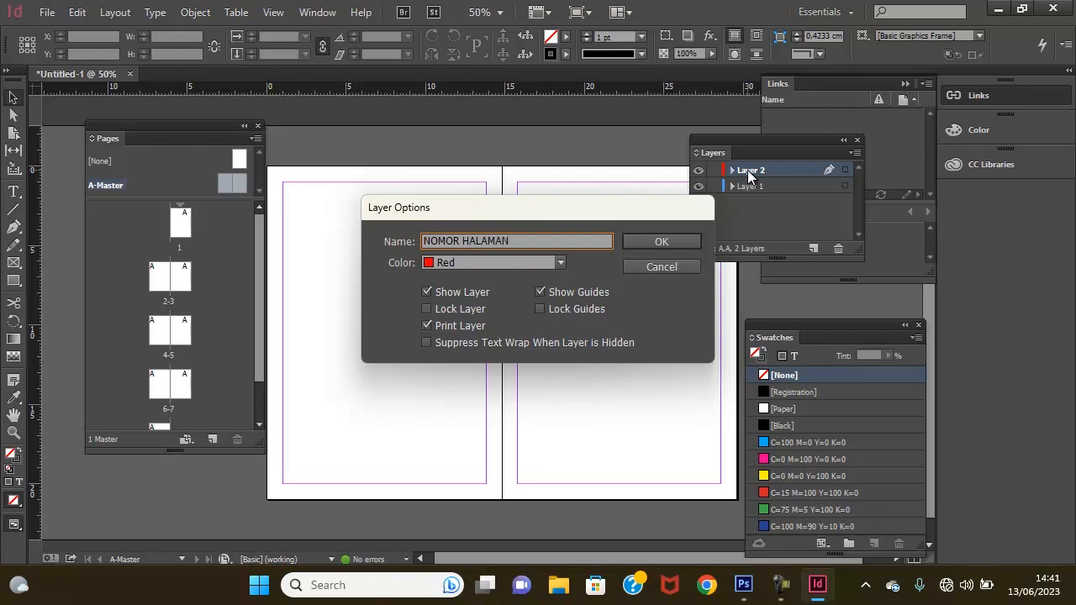
click(669, 240)
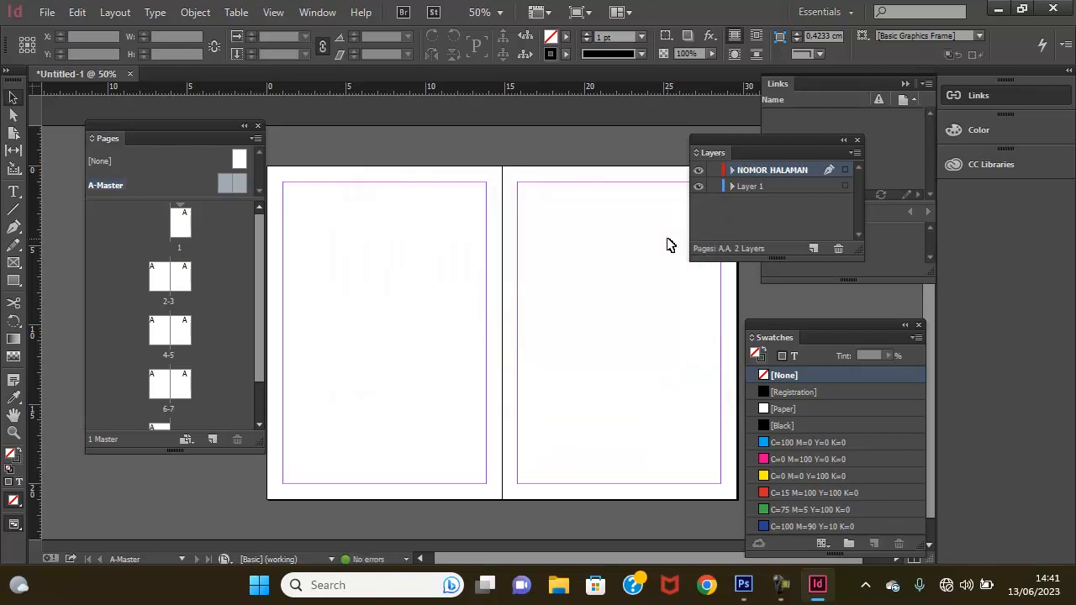
Draw a text frame about 13.5 cm wide and 2 cm high across the bottom margin of the left A-Master page.
scroll(441, 438, up, 2)
drag(439, 440, 523, 479)
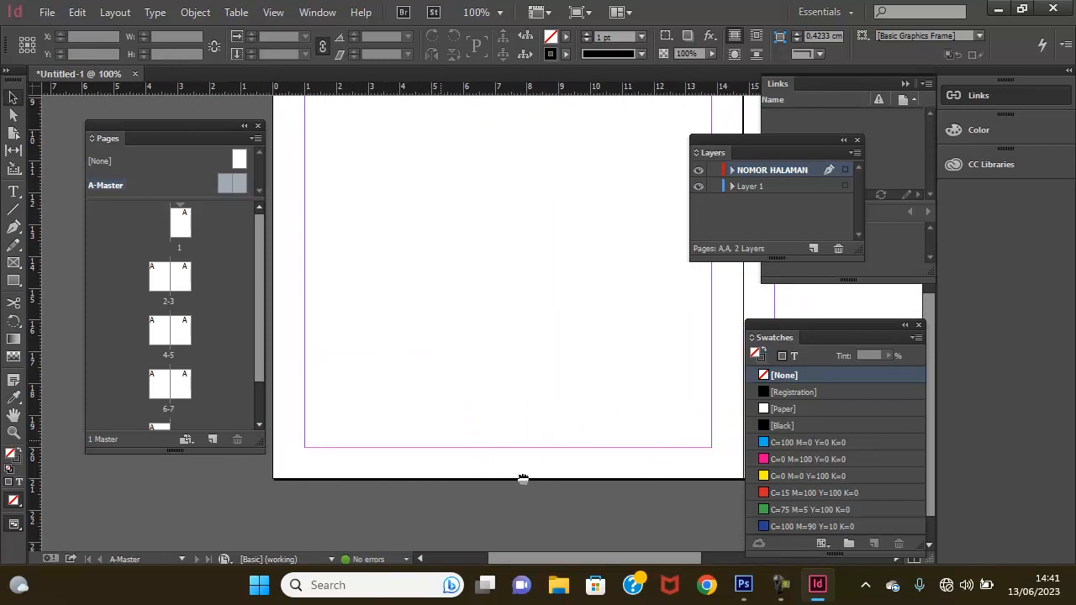
click(13, 193)
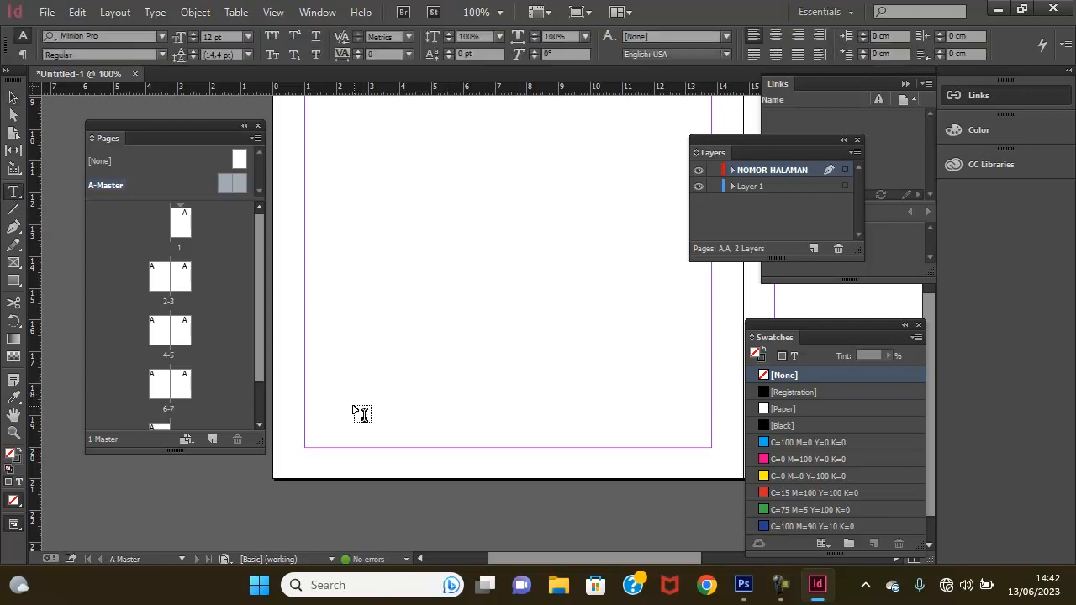
drag(292, 400, 722, 463)
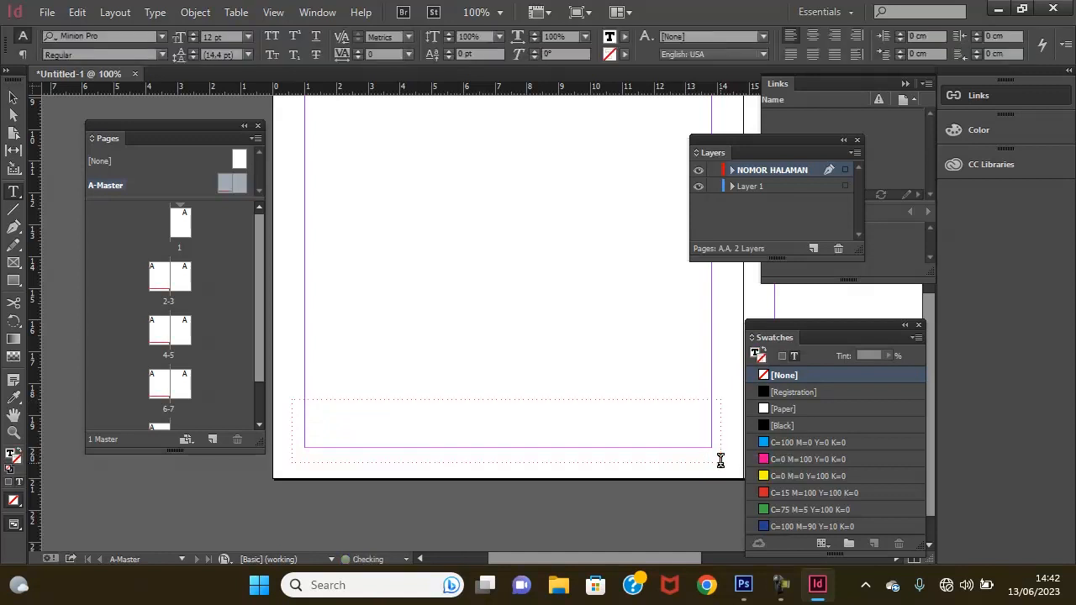
Insert a current page number marker into the new text frame.
right_click(296, 415)
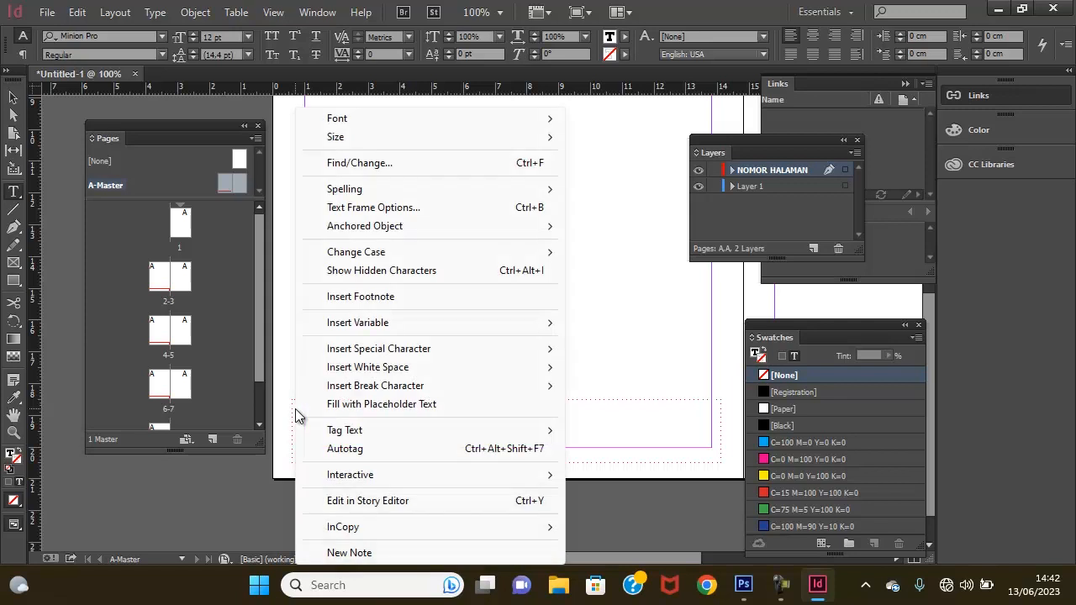
mouse_move(413, 347)
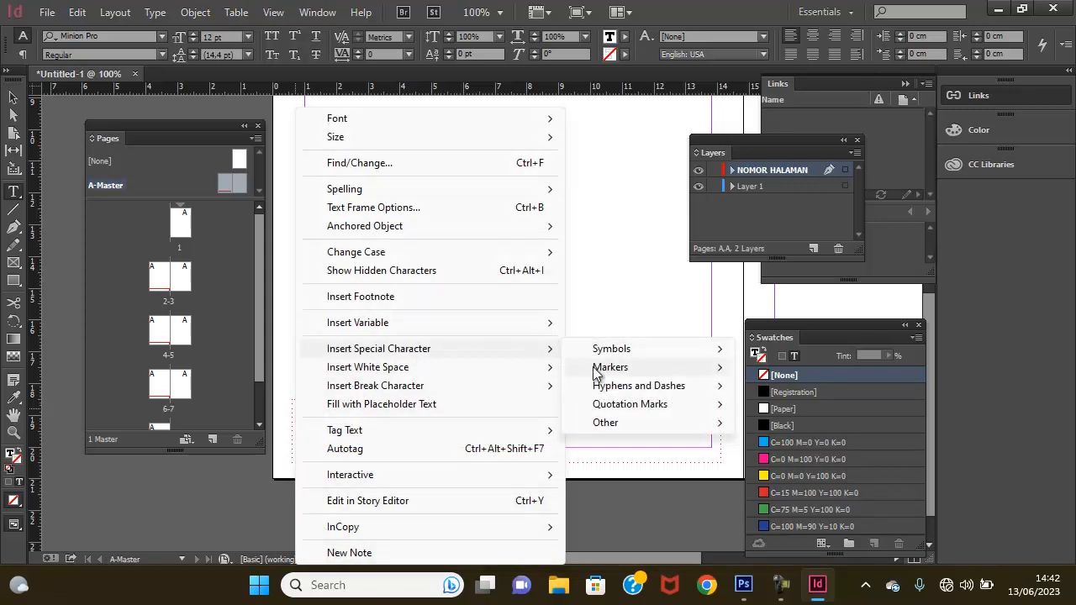
mouse_move(615, 370)
click(915, 368)
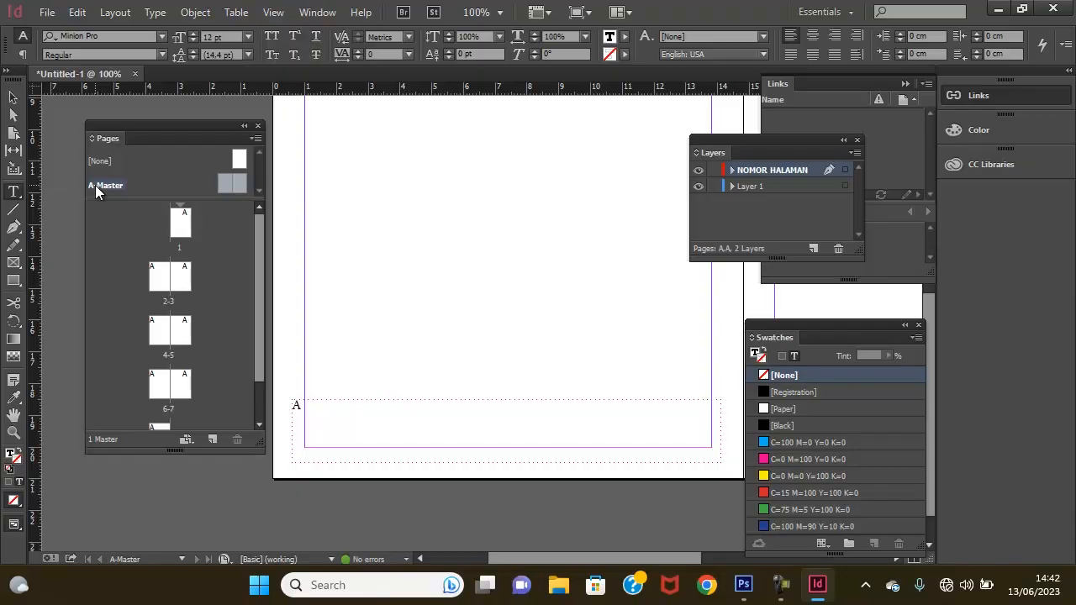
Select the page number marker's text and show the Character panel floating over the page.
drag(308, 409, 273, 406)
click(313, 415)
click(330, 12)
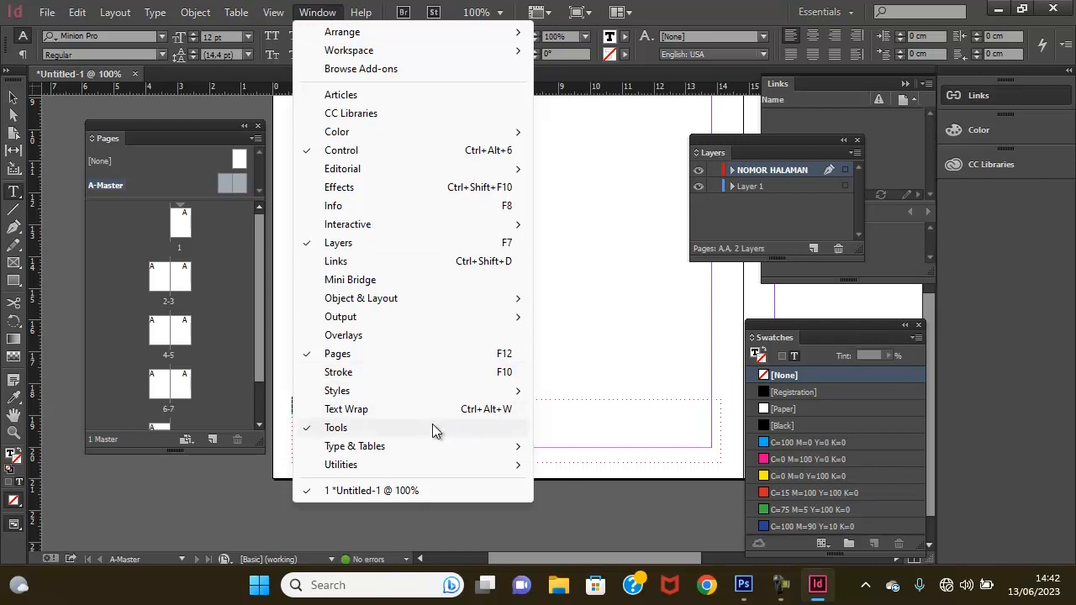
mouse_move(435, 449)
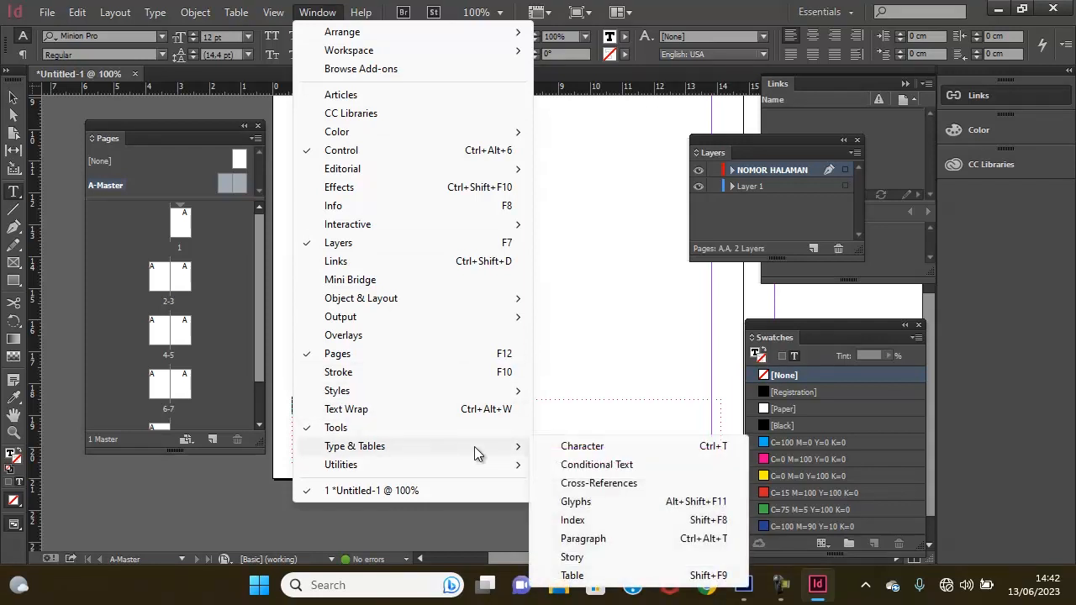
click(589, 453)
drag(811, 155, 513, 181)
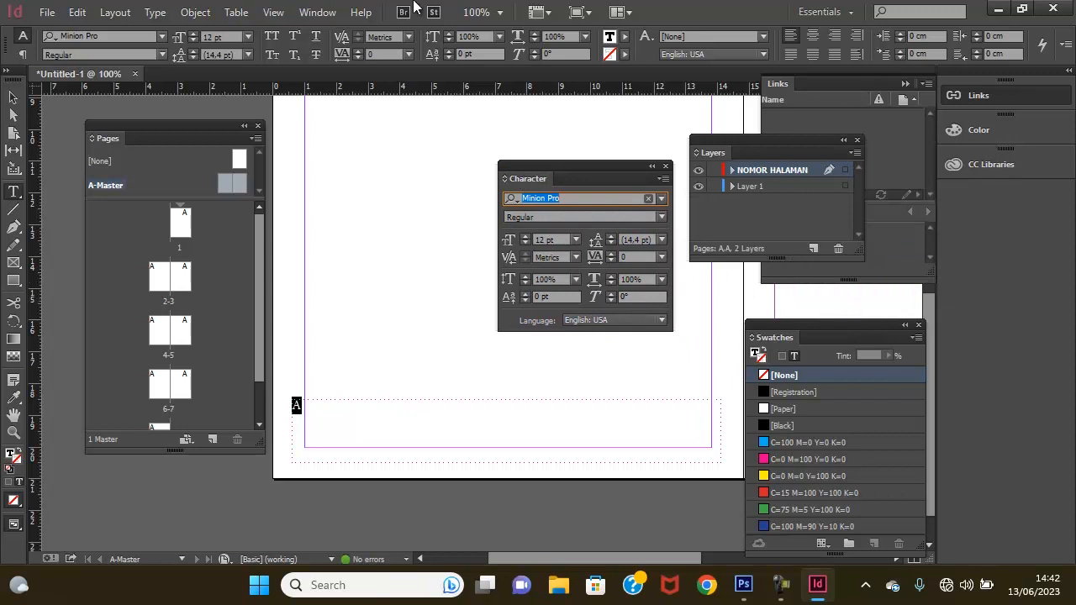
Show the Paragraph panel grouped with the Character panel and move the group to the upper part of the page area.
click(317, 13)
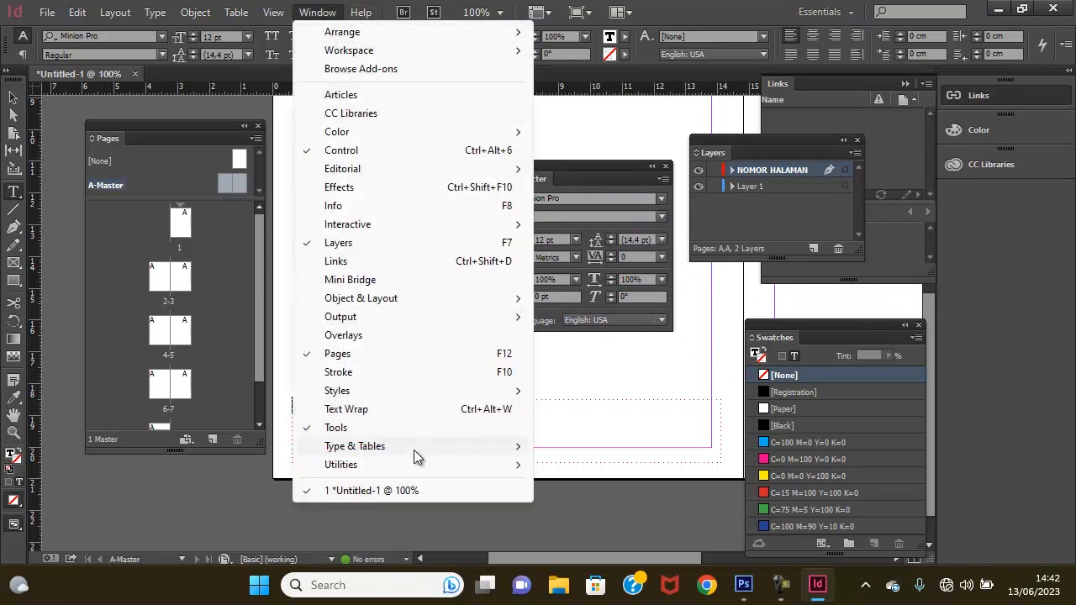
mouse_move(414, 449)
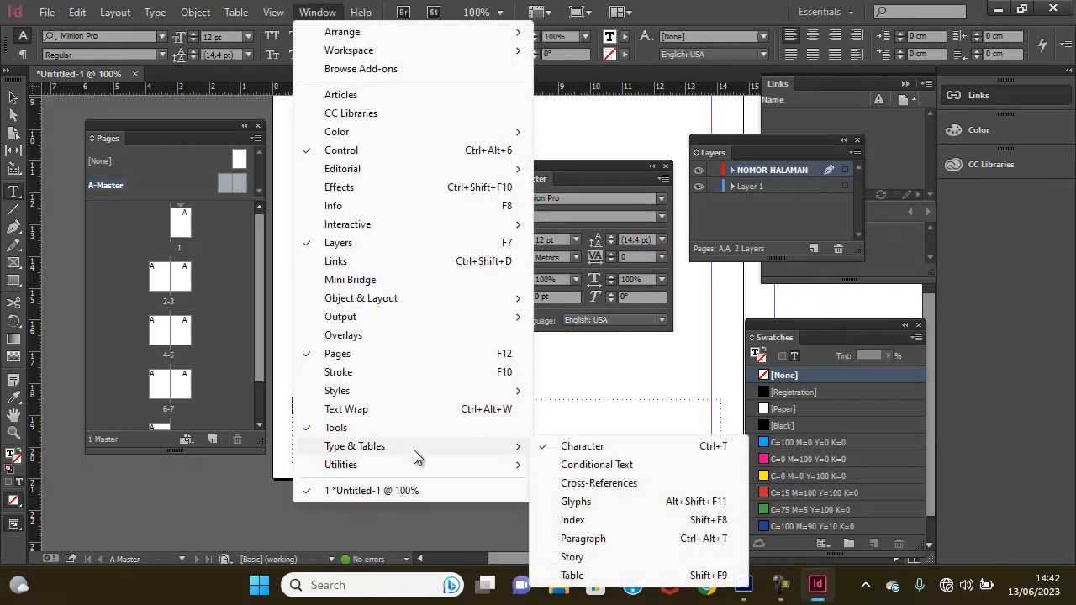
click(586, 539)
drag(820, 151, 538, 121)
click(497, 137)
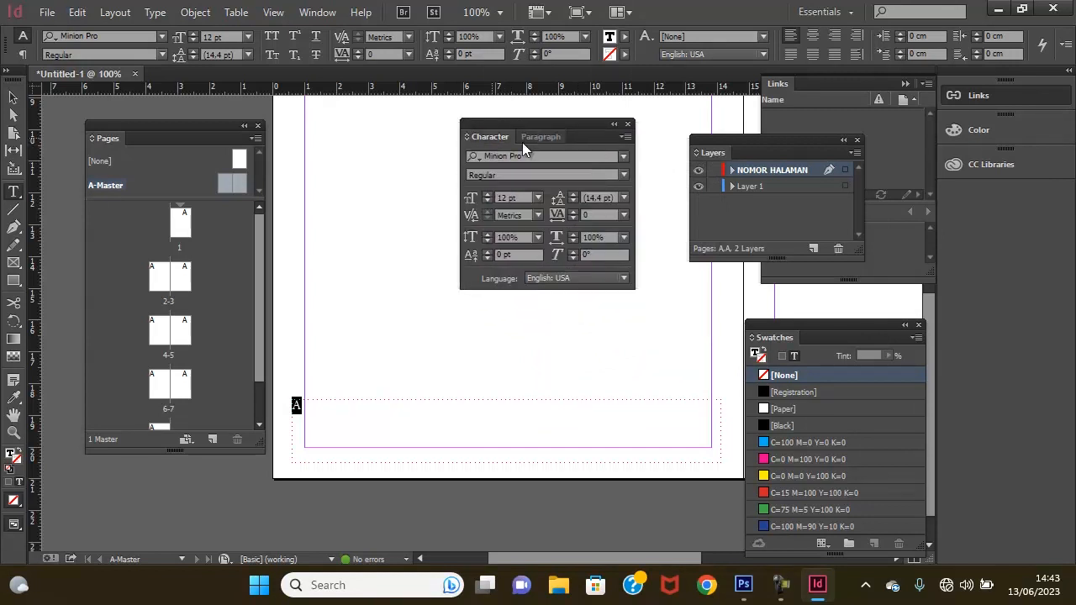
click(522, 135)
click(490, 136)
Set the page number marker's font to Comfortaa Bold.
click(530, 158)
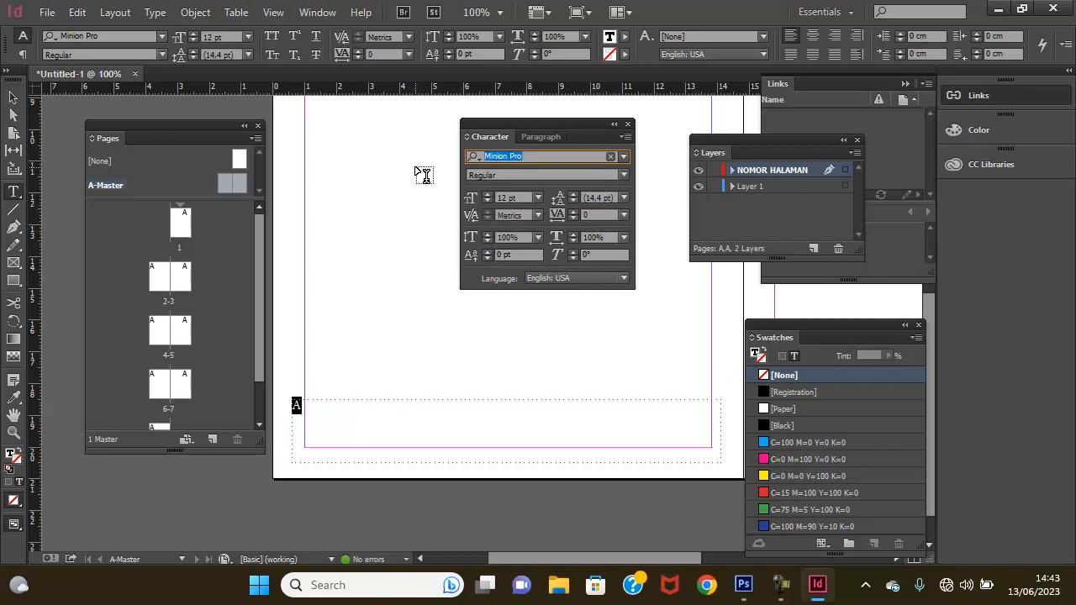
text(com)
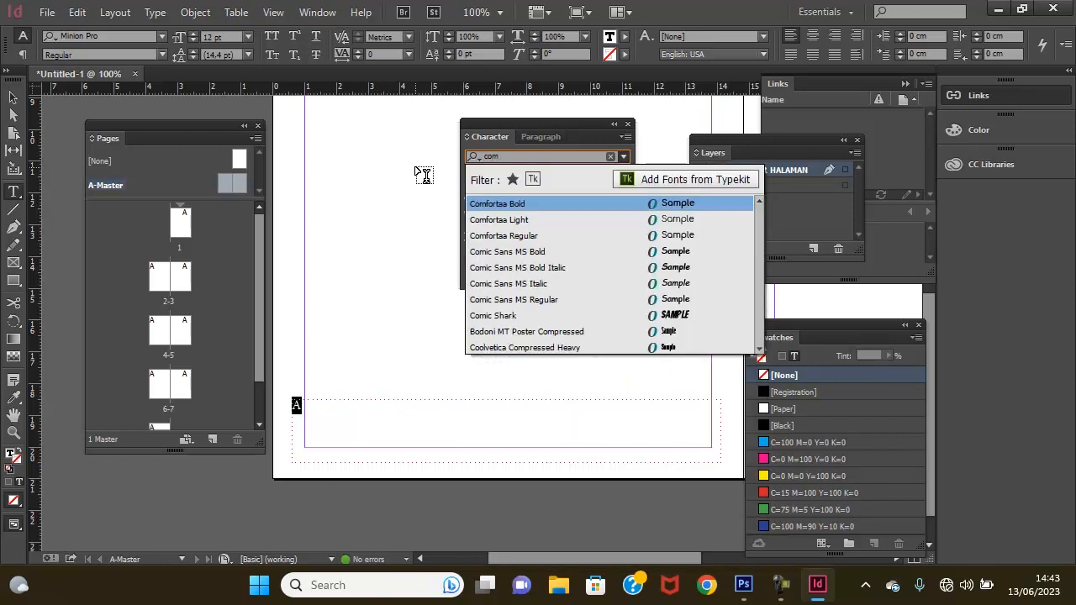
click(561, 203)
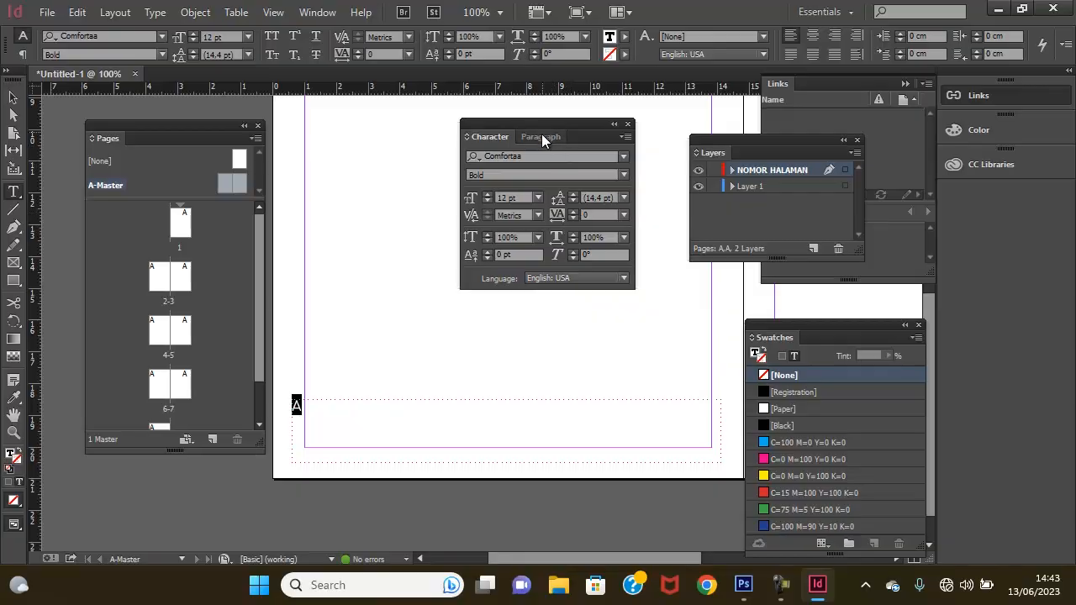
Try right alignment on the page number marker and return it to left alignment.
click(540, 137)
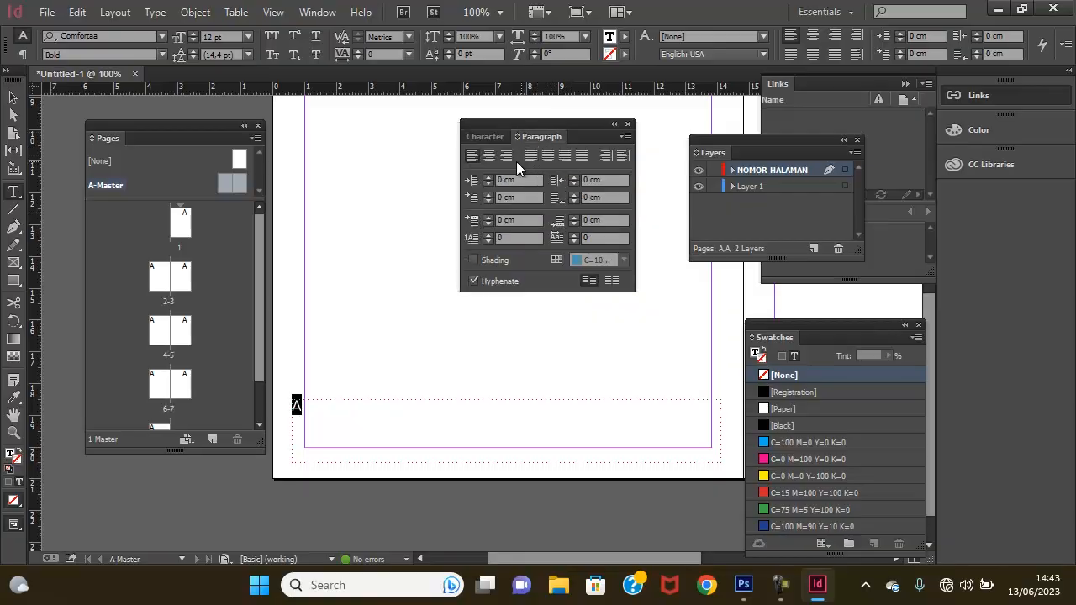
click(506, 157)
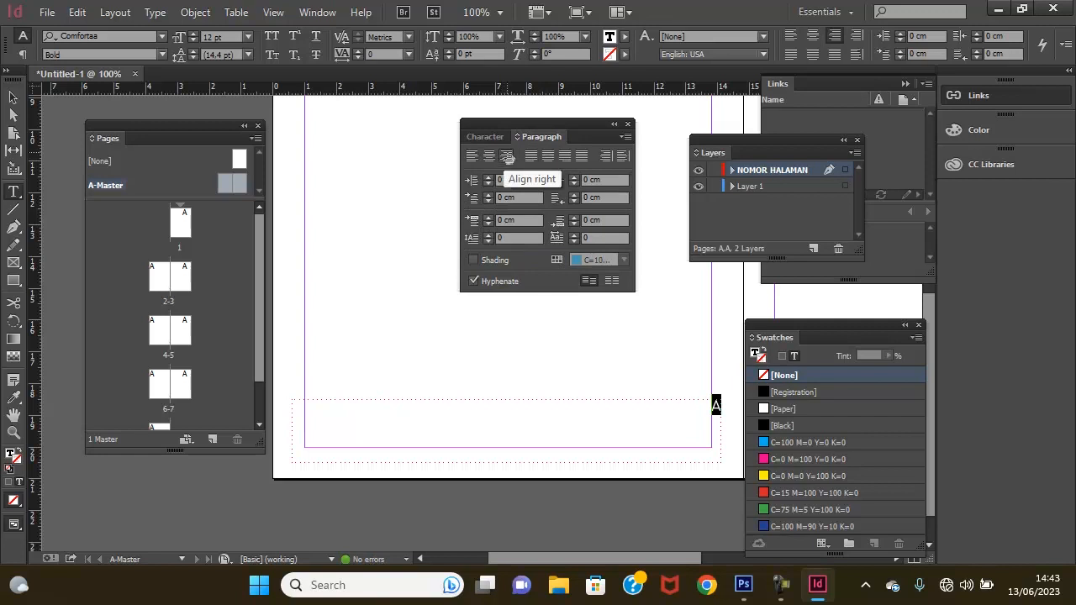
click(472, 156)
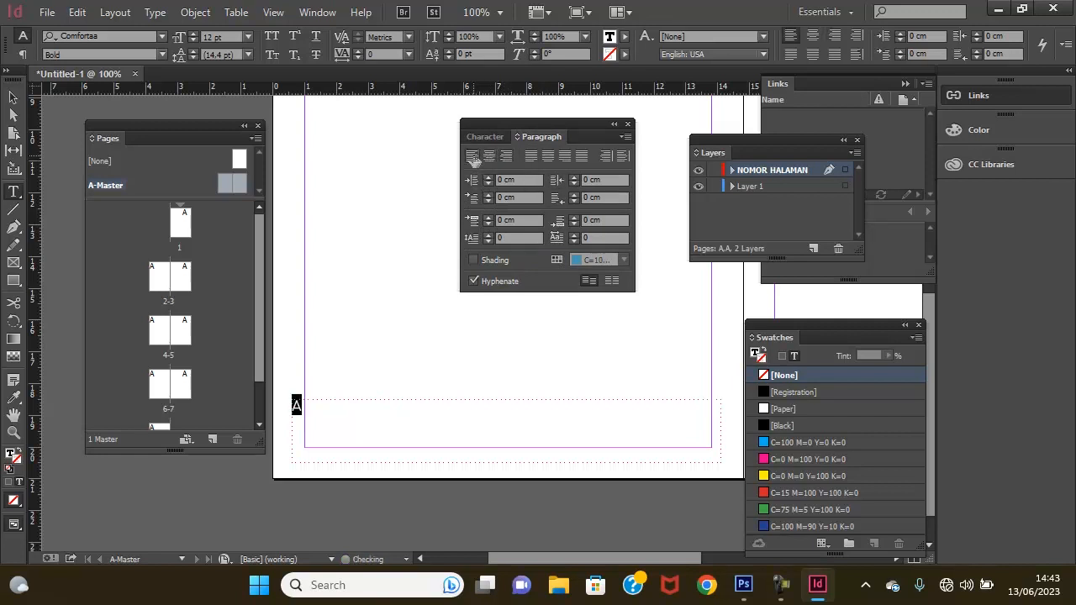
Move the page number frame down to near the lower outside margin corner of the left A-Master page.
click(13, 98)
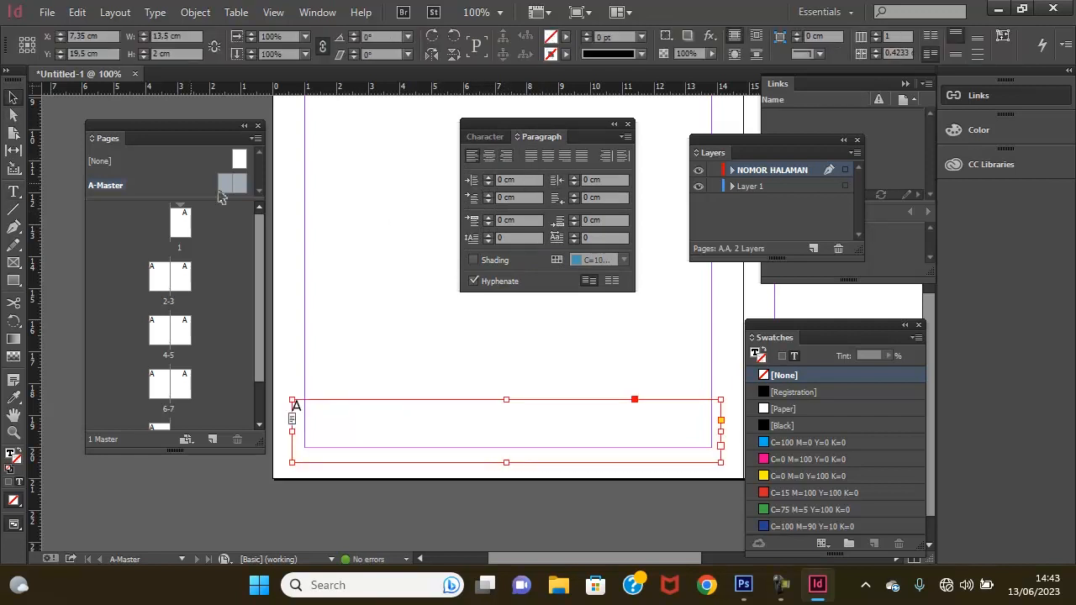
click(364, 249)
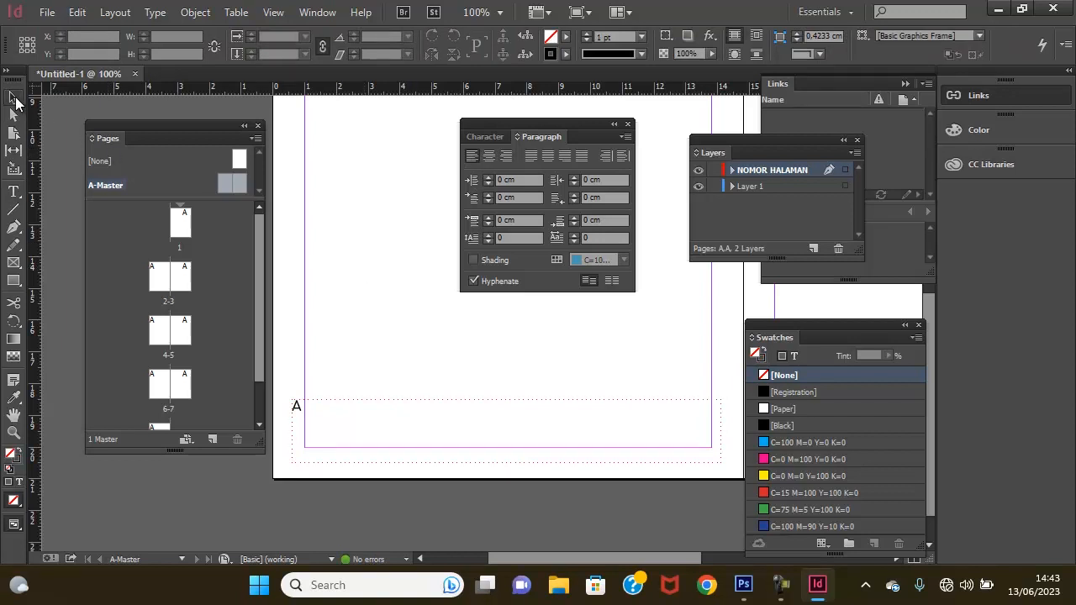
drag(300, 413, 293, 456)
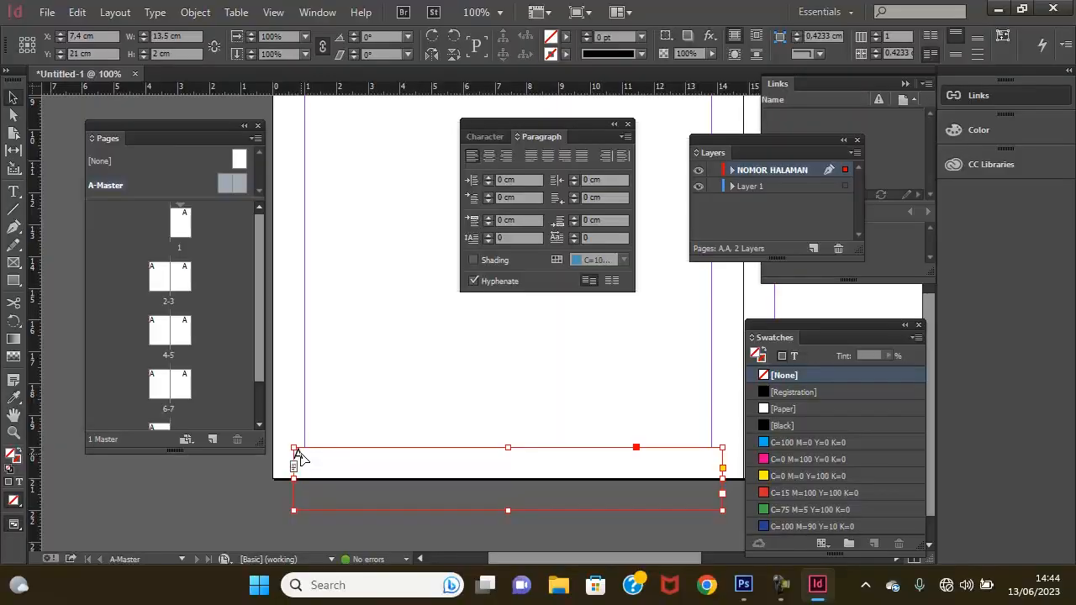
drag(299, 462, 319, 437)
Hide the panels and shrink the page number frame to about 0.9 cm wide and 0.75 cm high.
key(shift+Tab)
key(Tab)
drag(799, 462, 535, 433)
key(ctrl+z)
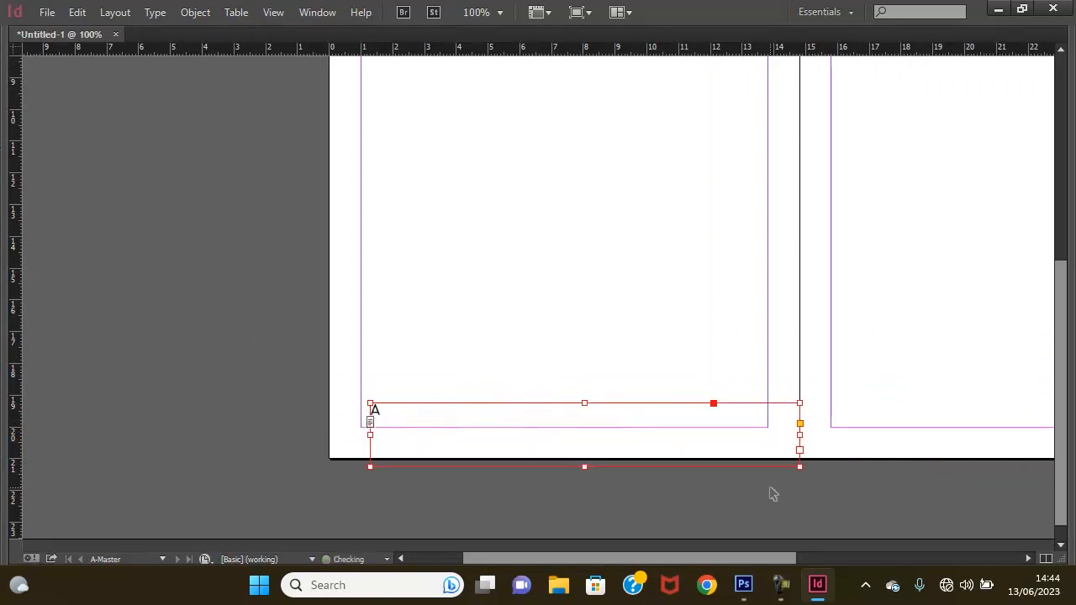
drag(800, 467, 405, 440)
click(549, 478)
Align the small page number frame to the lower outside margin corner of the left A-Master page.
key(space)
drag(673, 452, 376, 454)
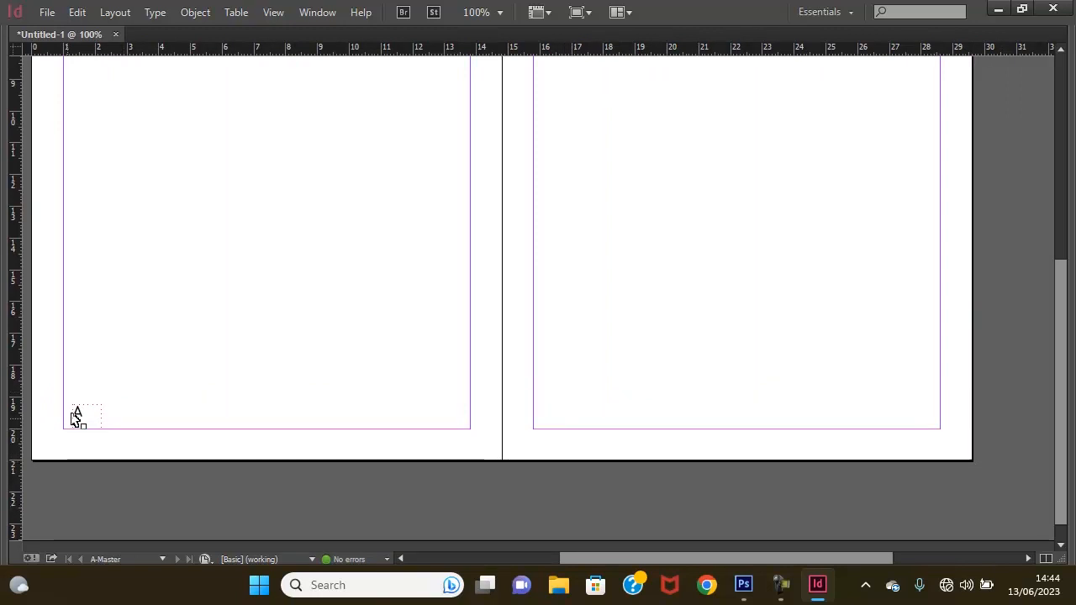
drag(79, 417, 78, 415)
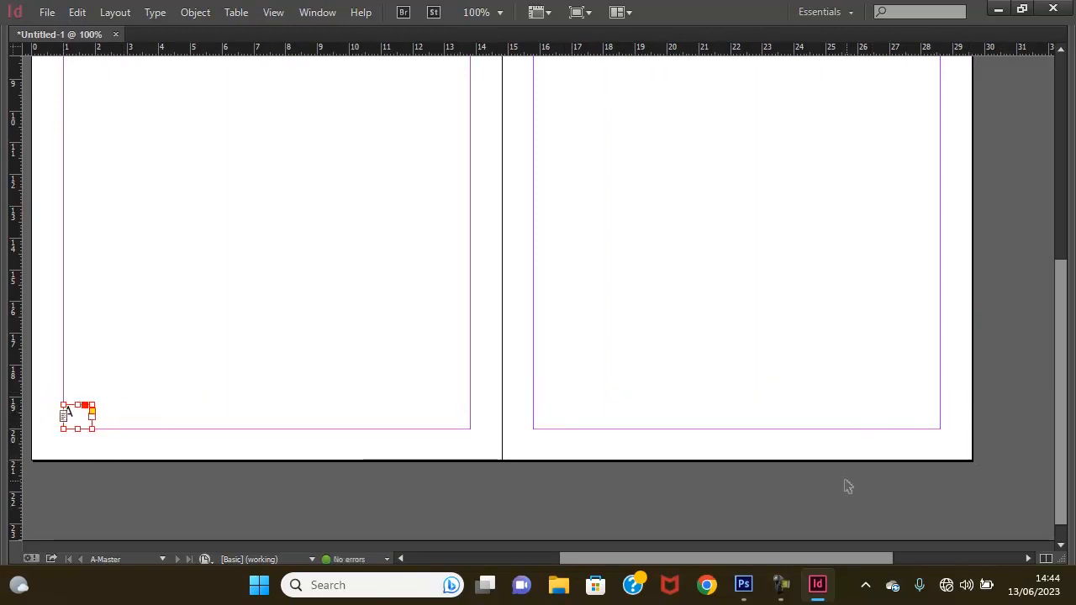
click(846, 485)
Duplicate the page number frame and place the copy in the lower outside margin corner of the right A-Master page.
click(85, 418)
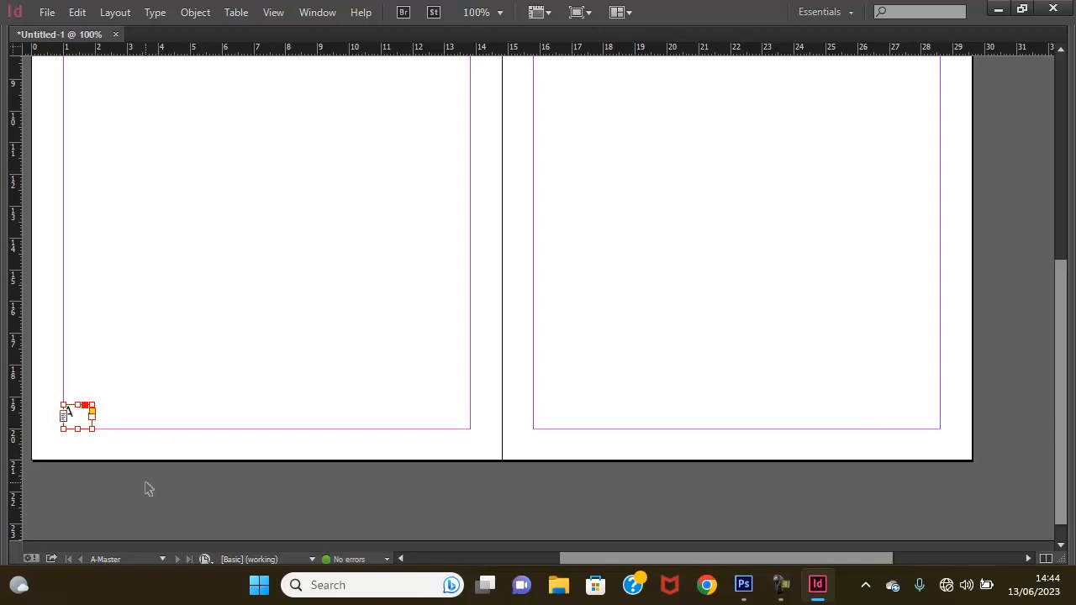
key(ctrl+v)
click(594, 326)
drag(545, 307, 924, 422)
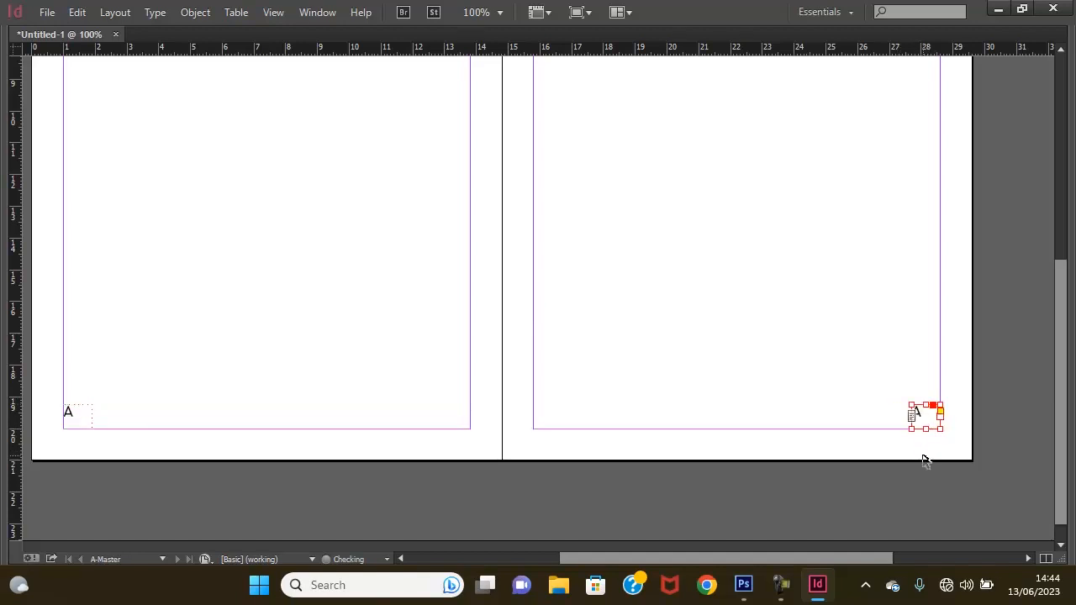
Restore the hidden panels and right-align the page number in the frame on the right A-Master page.
key(Tab)
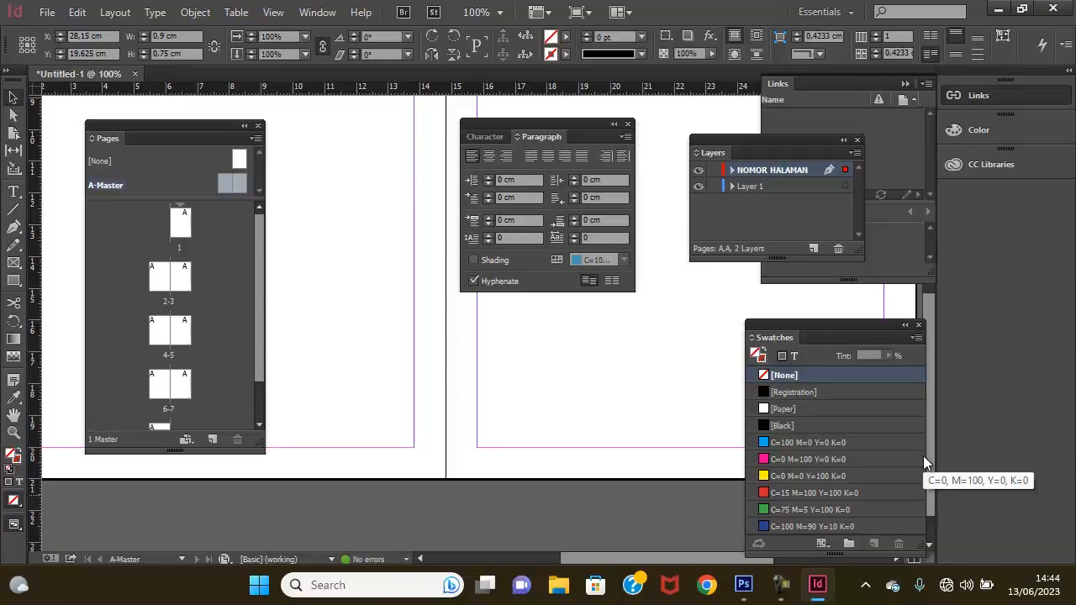
key(Tab)
drag(805, 398, 238, 380)
drag(381, 270, 679, 483)
key(Tab)
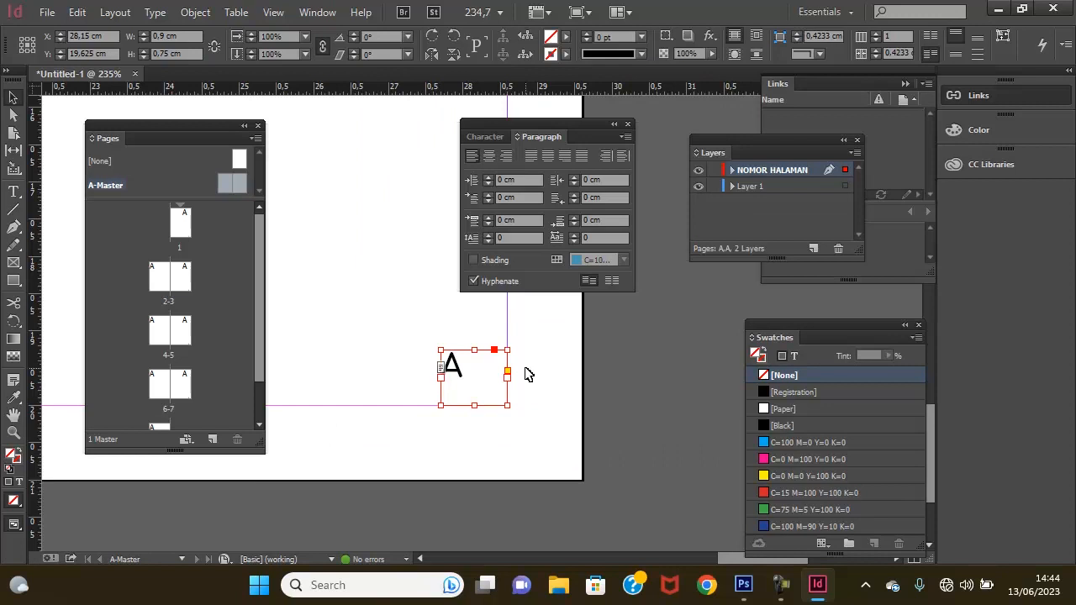
click(506, 157)
click(639, 407)
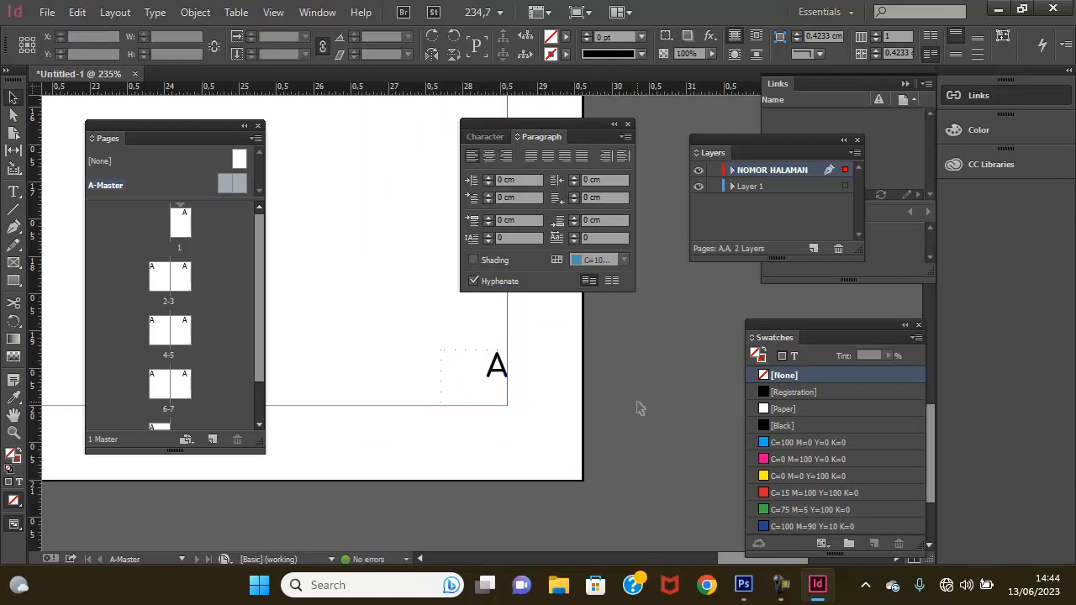
Examine the placement of the page numbers in the lower corners of both A-Master pages.
key(z)
click(471, 368)
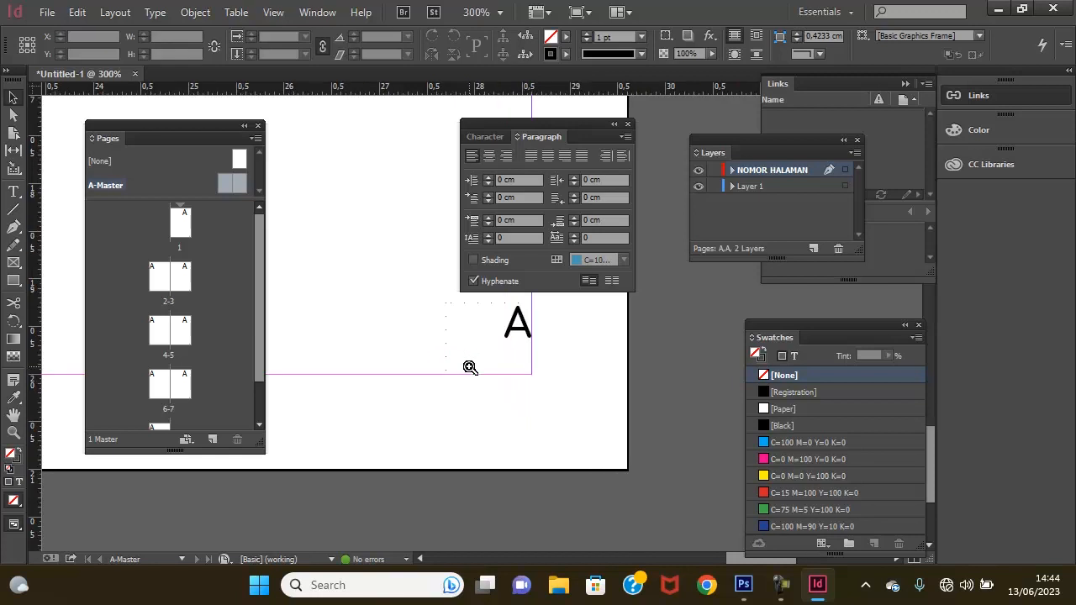
alt+click(468, 367)
alt+click(468, 368)
alt+click(465, 368)
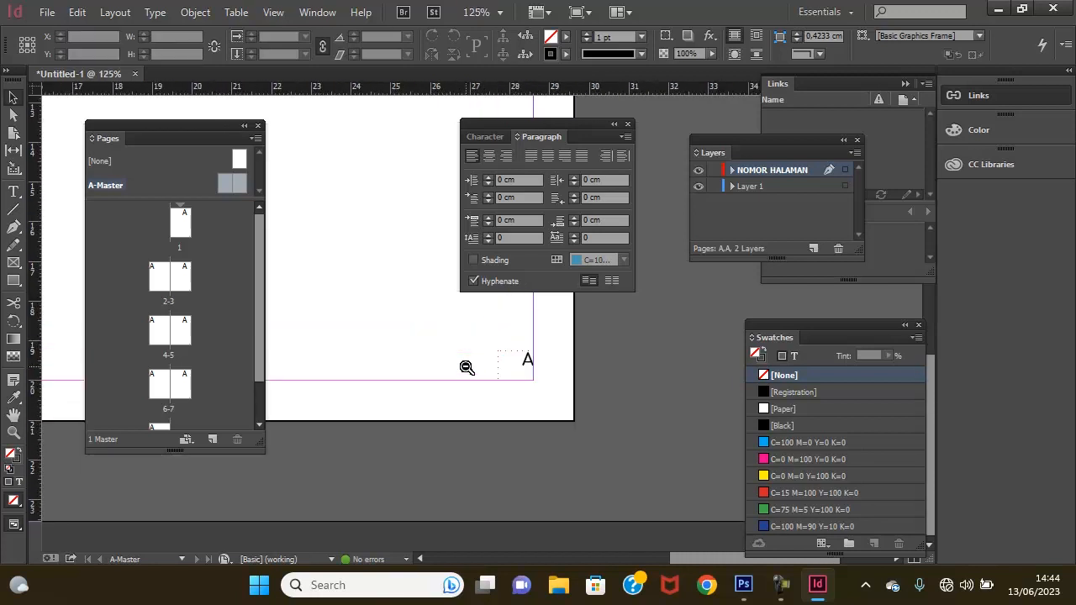
drag(389, 336, 628, 411)
drag(459, 384, 485, 398)
ctrl+alt+click(504, 361)
ctrl+alt+click(505, 361)
drag(505, 360, 629, 409)
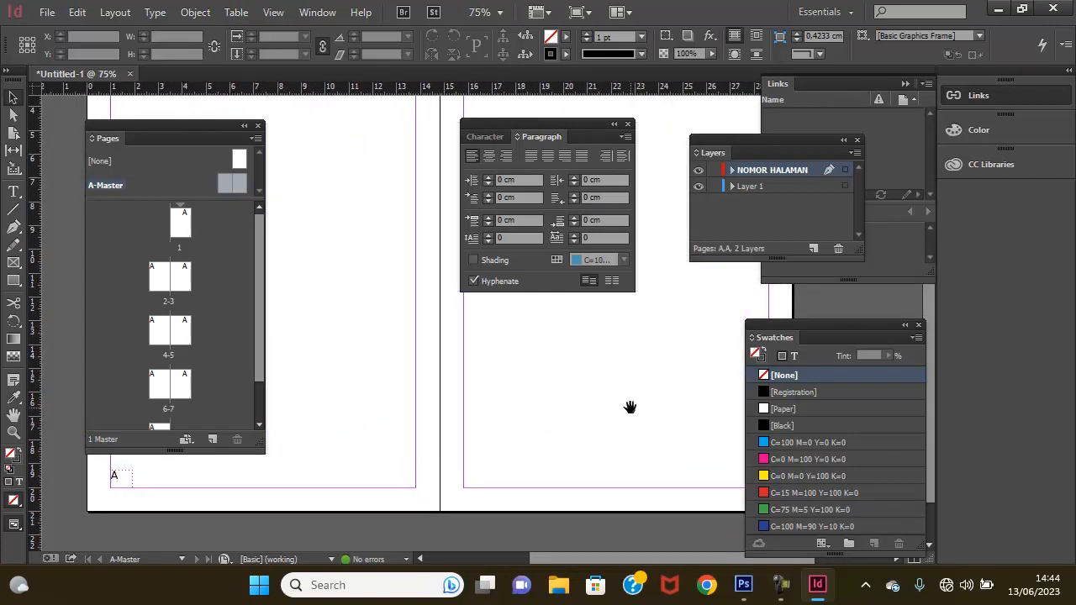
Check the character settings of the page number on the right A-Master page and view the whole master spread.
drag(630, 407, 484, 375)
click(613, 445)
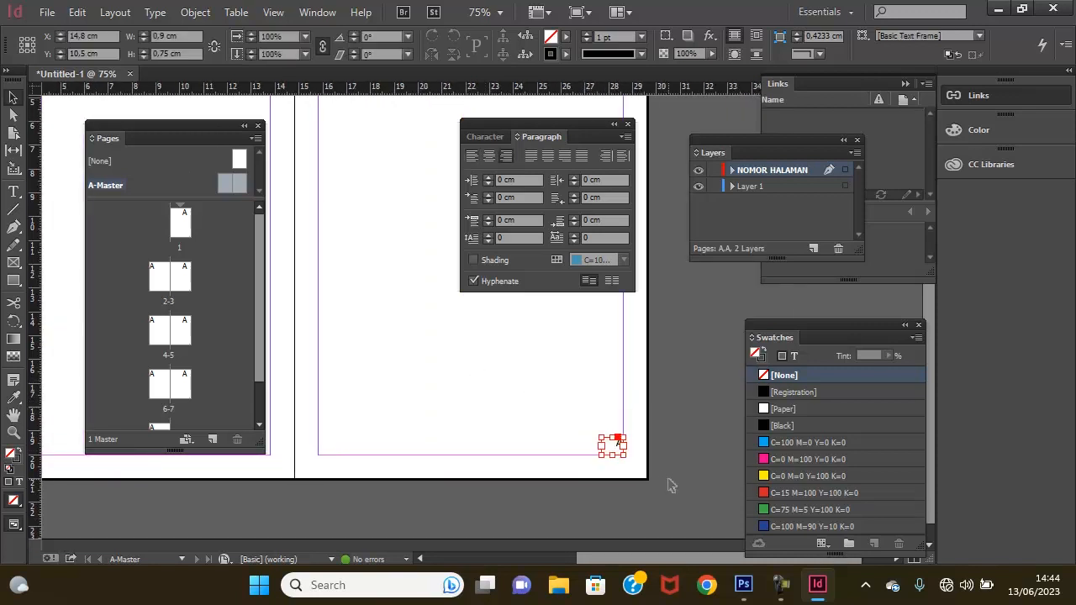
click(488, 137)
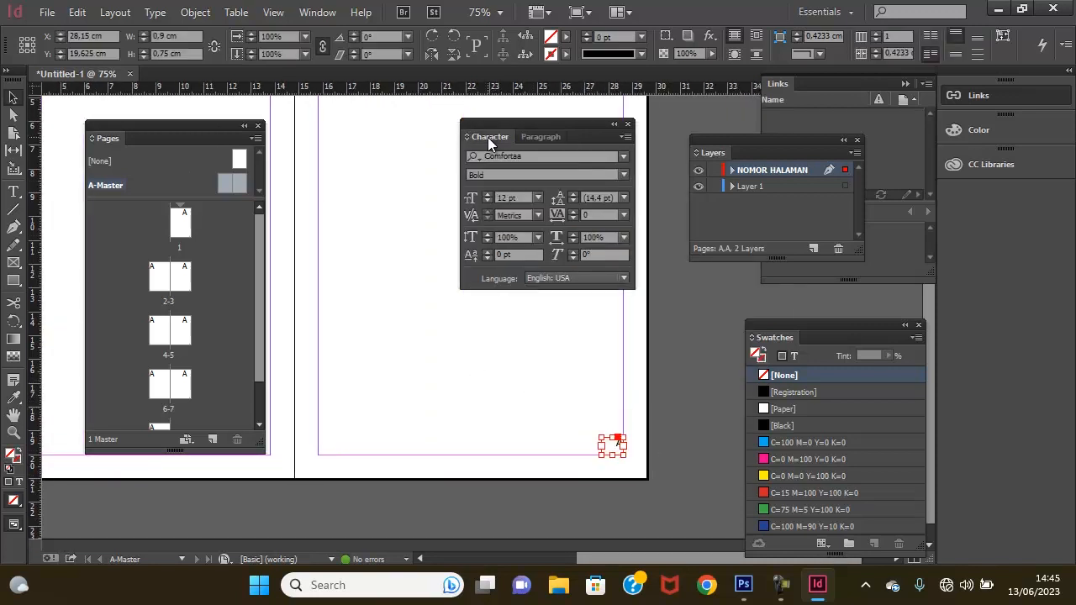
click(499, 343)
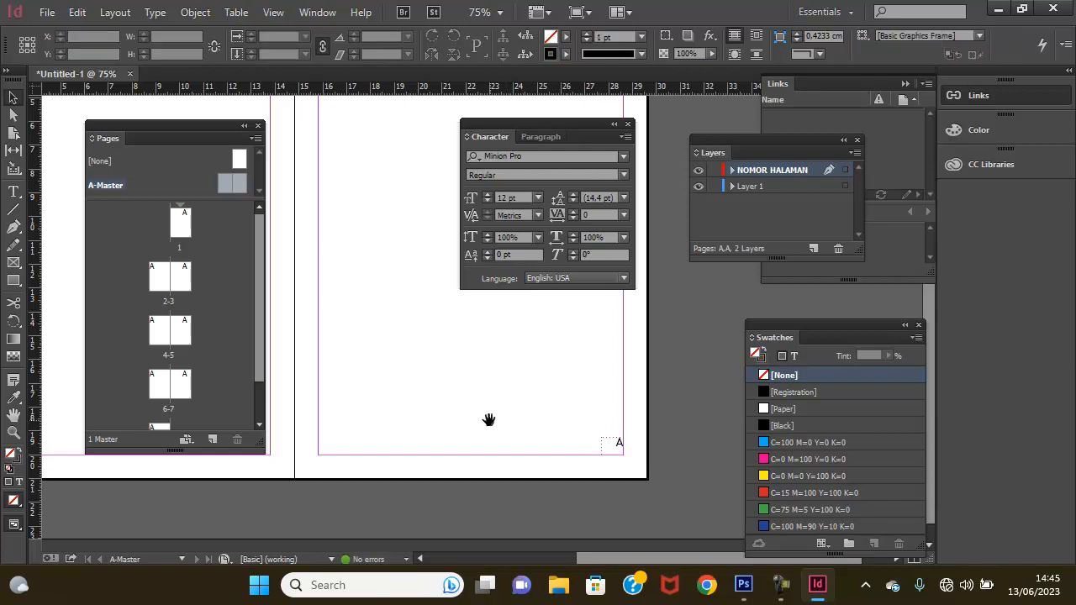
drag(355, 405, 543, 410)
key(ctrl+minus)
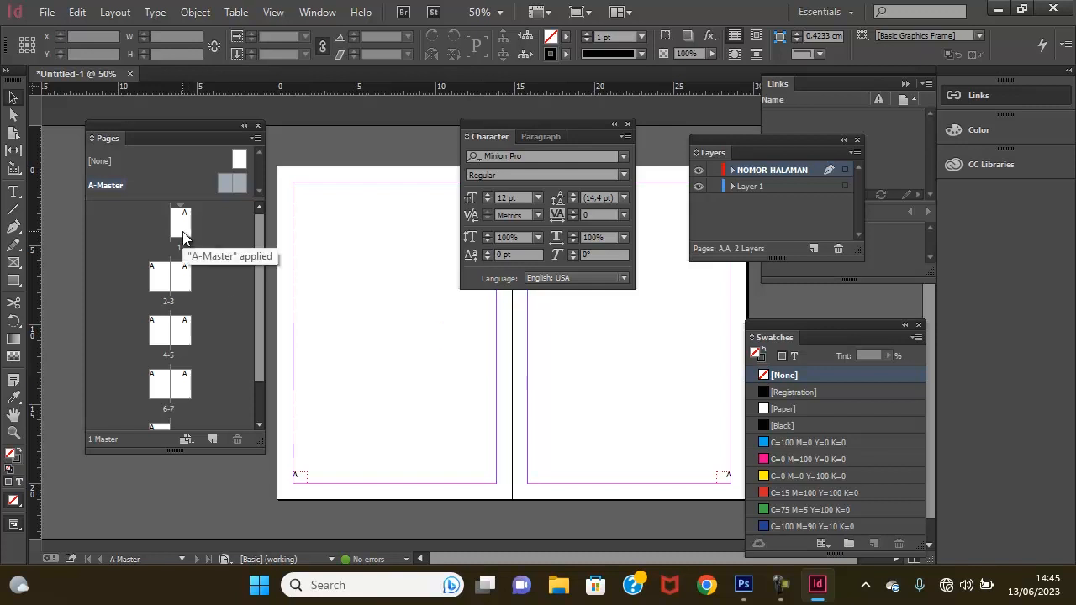
Open page 1 with the panels hidden and examine the automatic page numbers on the first spreads.
double_click(183, 238)
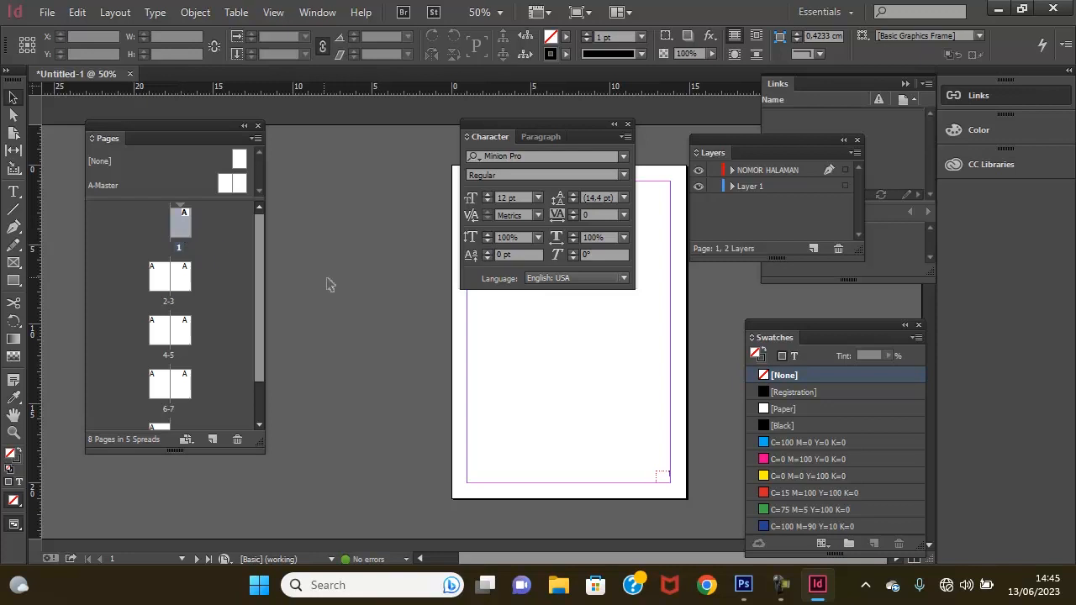
key(Tab)
drag(600, 406, 664, 305)
drag(589, 277, 845, 401)
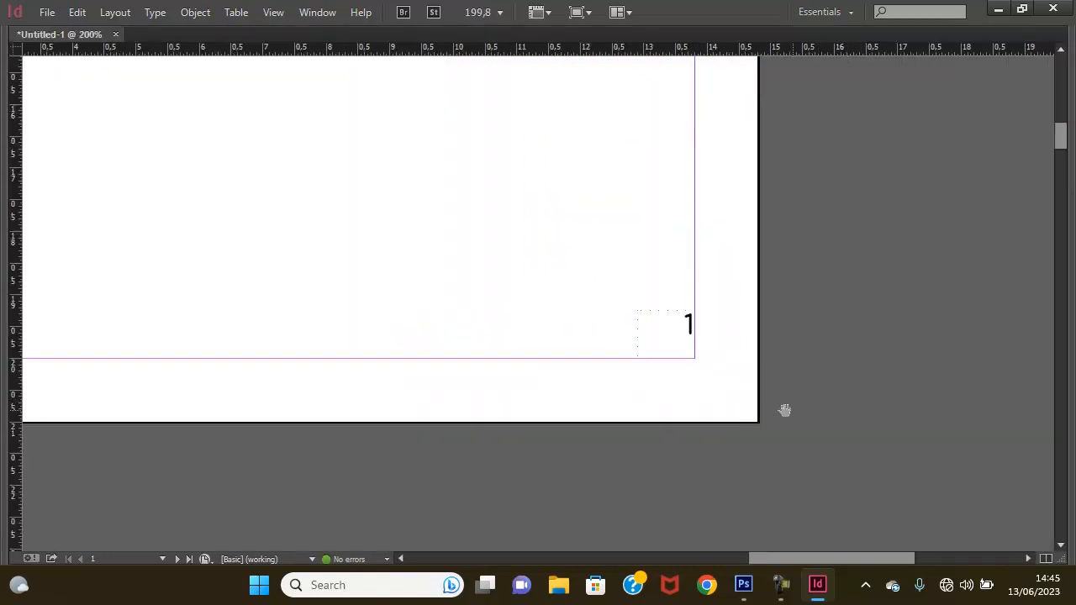
drag(588, 521, 733, 290)
ctrl+alt+click(422, 372)
ctrl+alt+click(422, 372)
drag(403, 513, 588, 158)
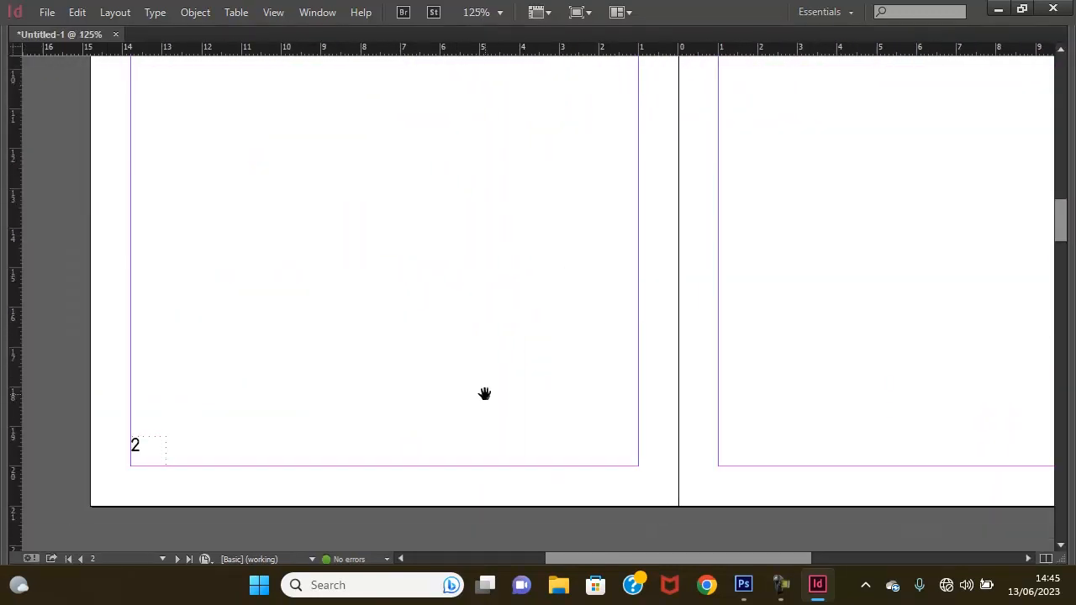
drag(511, 446, 660, 240)
drag(1026, 242, 242, 313)
drag(378, 515, 564, 182)
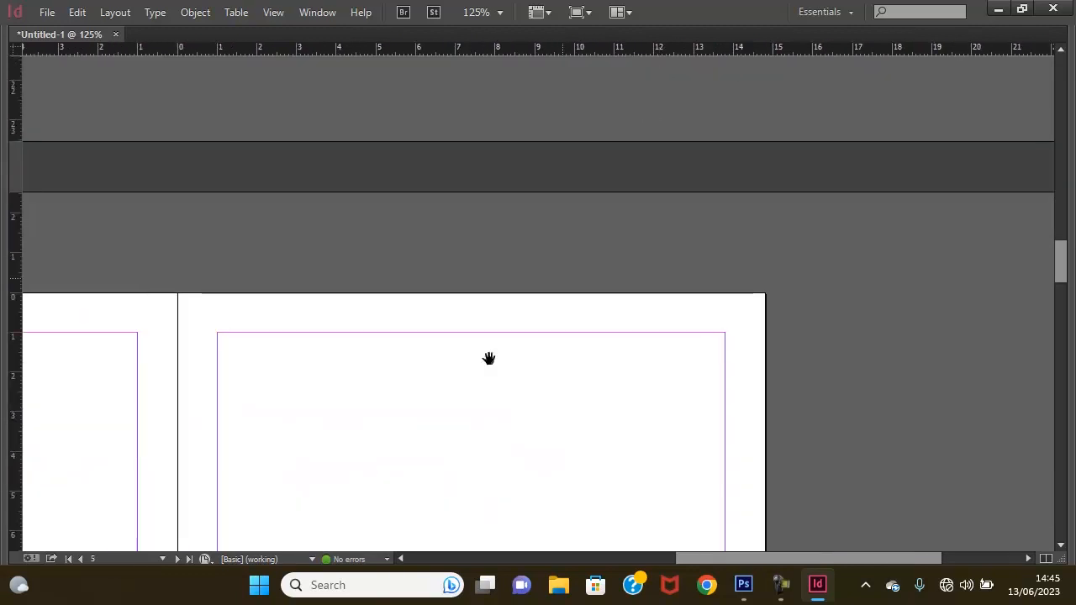
Examine the automatic page numbers in the lower outside corners of the remaining spreads through the end of the document.
drag(412, 496, 730, 199)
drag(333, 461, 581, 67)
drag(964, 267, 370, 269)
ctrl+alt+click(482, 285)
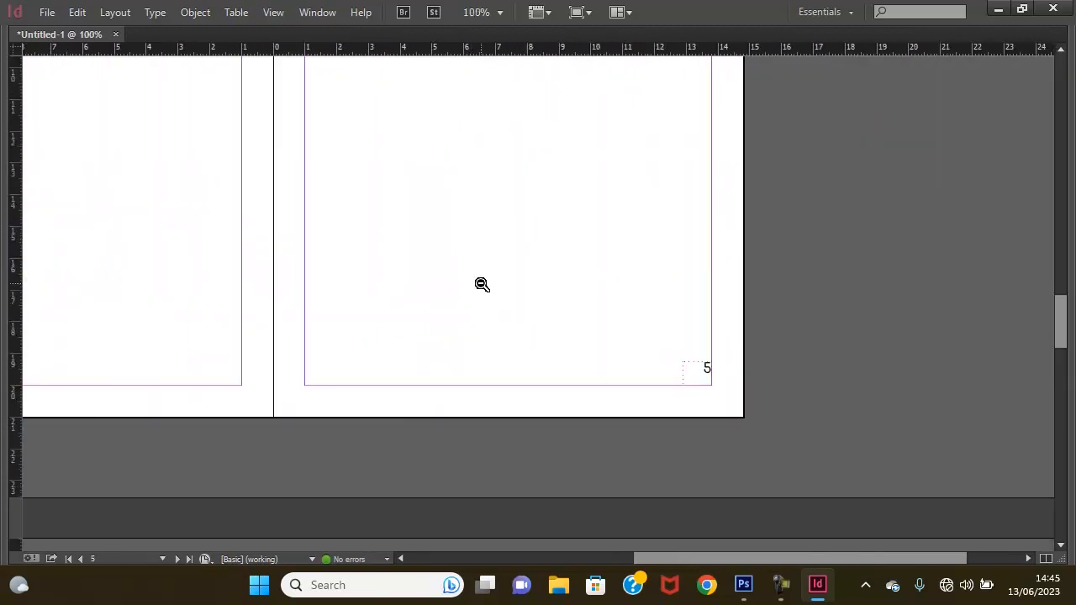
ctrl+alt+click(481, 284)
drag(499, 364, 553, 139)
drag(581, 427, 595, 140)
drag(615, 475, 612, 211)
drag(400, 517, 625, 160)
scroll(588, 303, down, 2)
scroll(577, 389, up, 9)
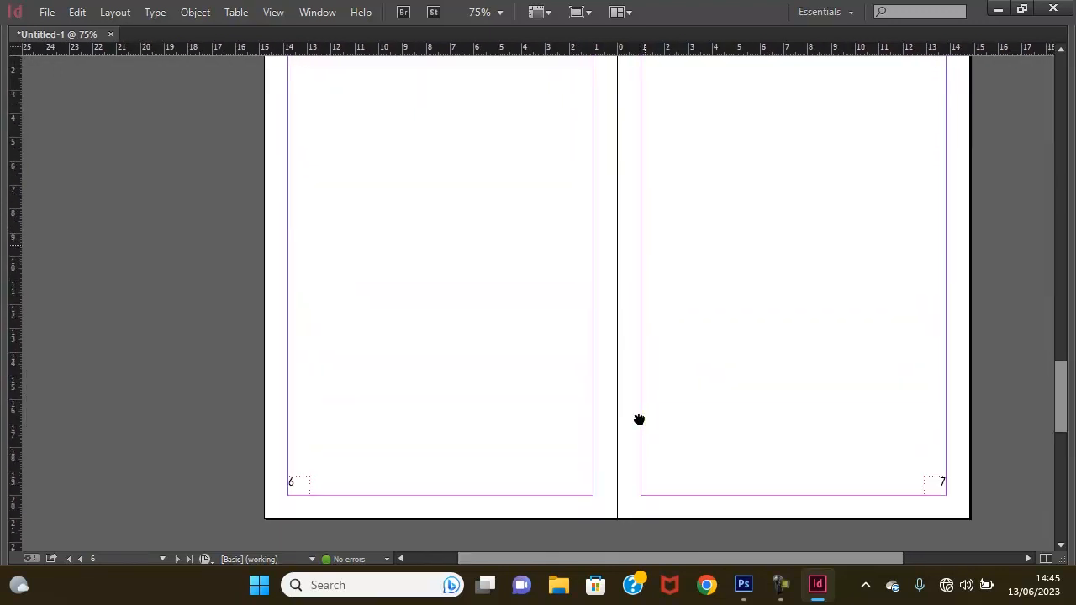
Recheck the page number on page 5 and review the spreads back up to page 1.
scroll(639, 419, up, 8)
ctrl+click(781, 279)
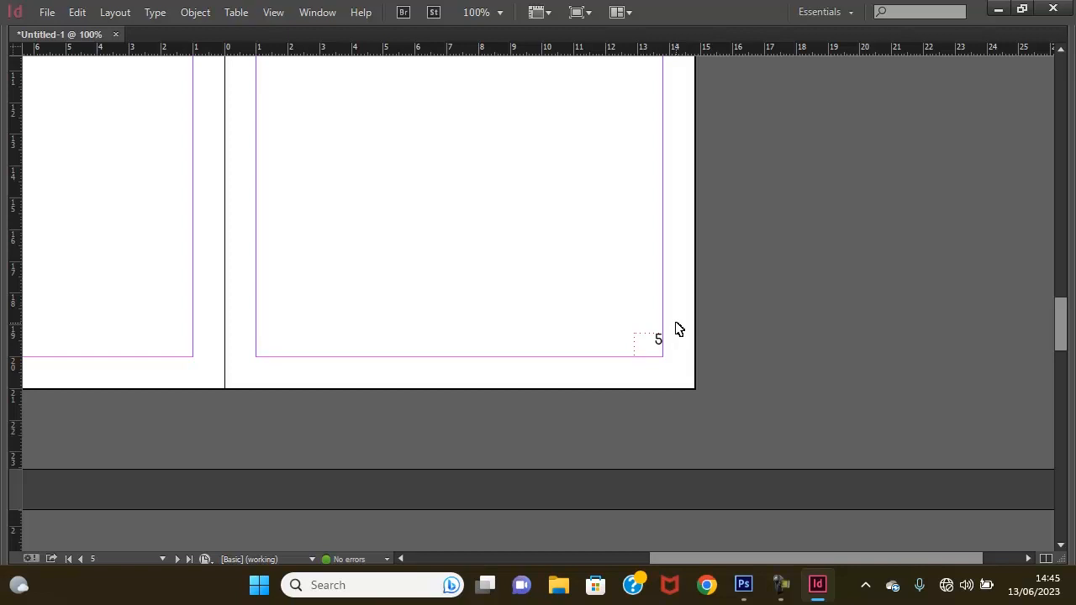
drag(547, 249, 786, 499)
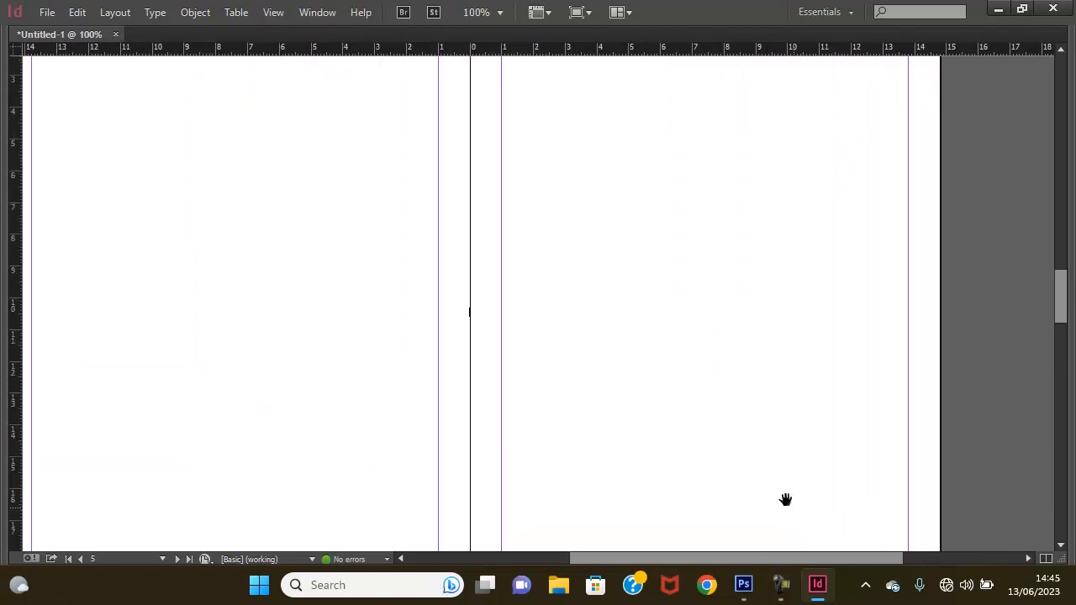
ctrl+alt+double_click(475, 223)
ctrl+alt+click(632, 223)
scroll(605, 252, up, 5)
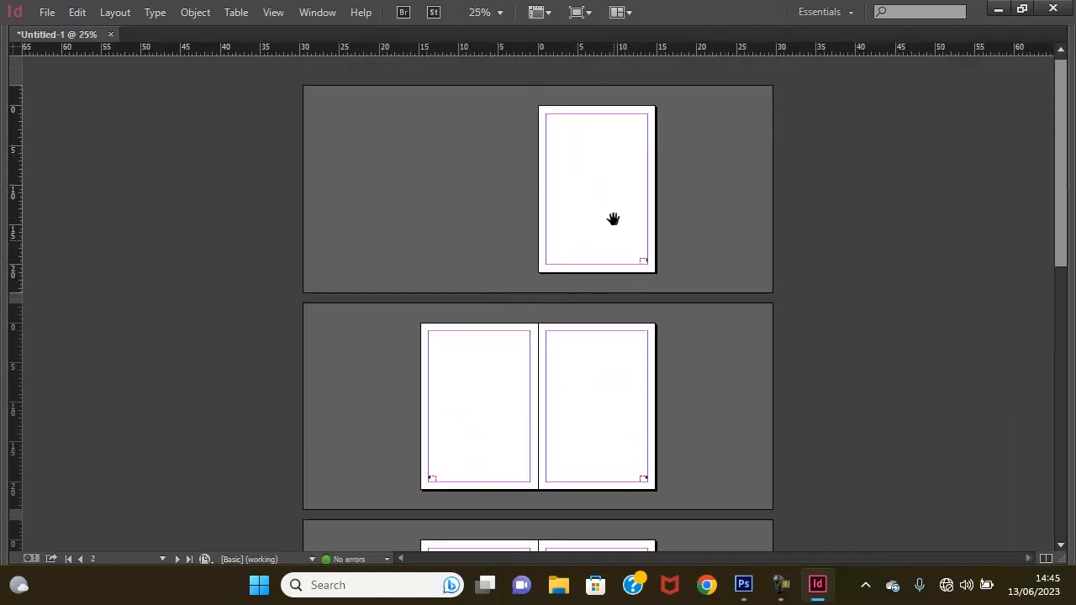
drag(464, 142, 696, 319)
scroll(696, 318, up, 3)
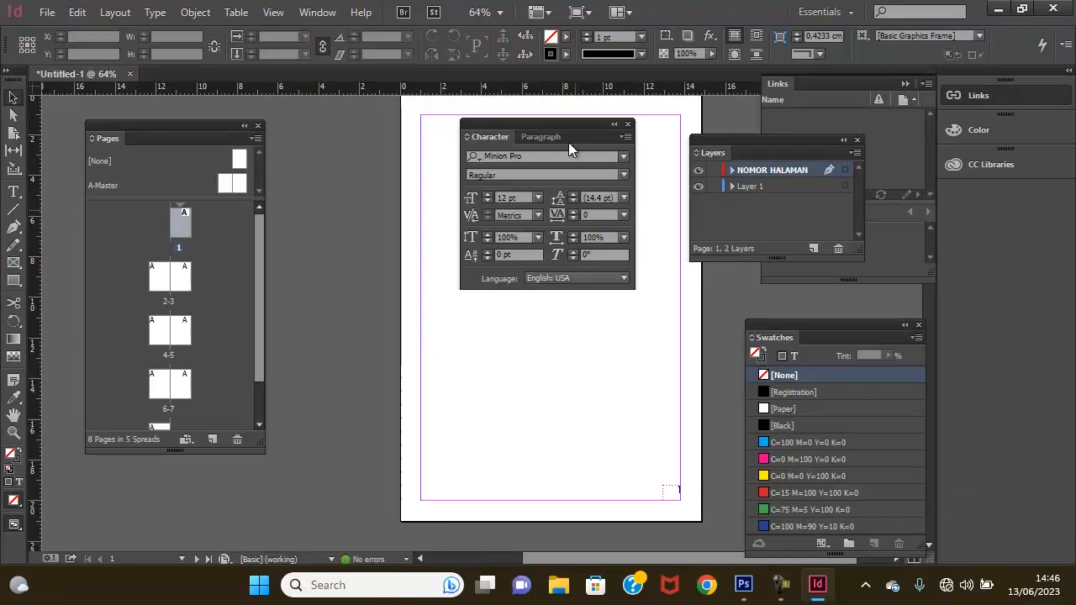
Lock the NOMOR HALAMAN layer on A-Master, make Layer 1 active and return to page 1.
drag(572, 123, 388, 412)
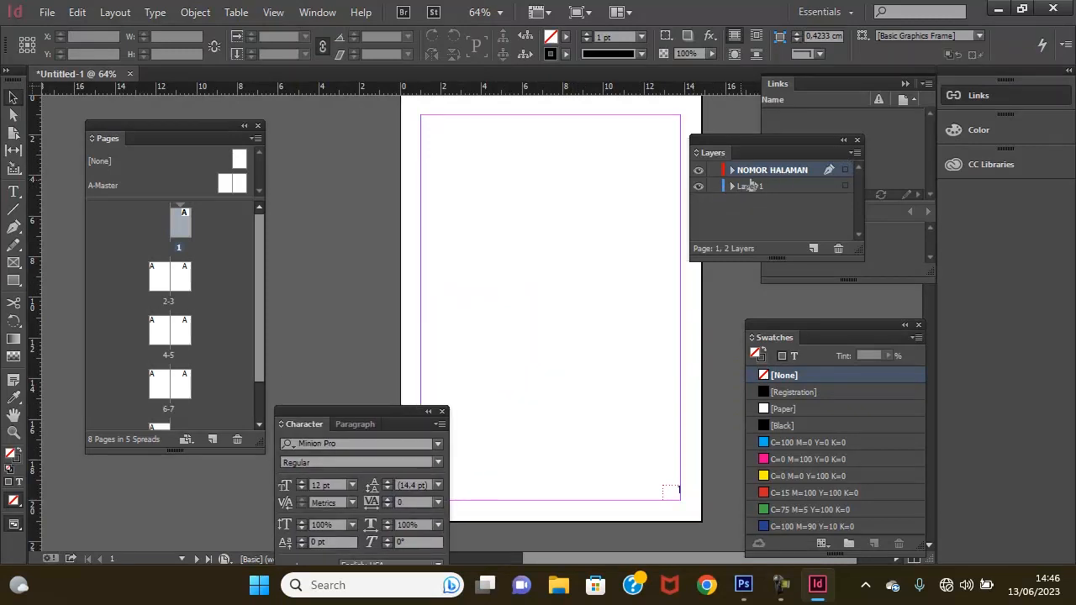
double_click(103, 192)
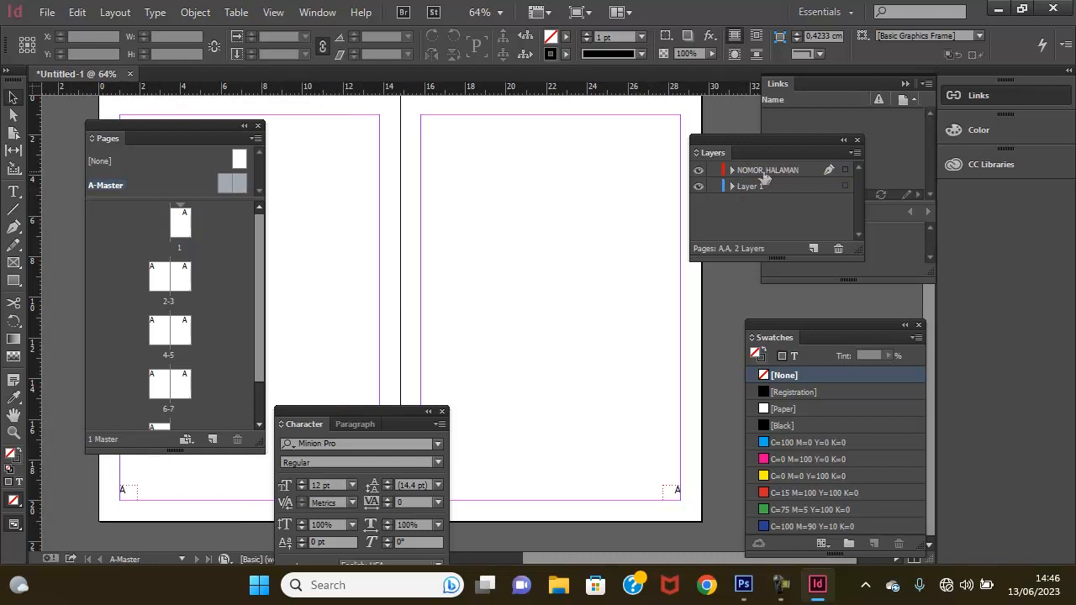
click(714, 172)
click(776, 186)
click(182, 235)
double_click(182, 235)
drag(575, 218, 618, 250)
key(ctrl+minus)
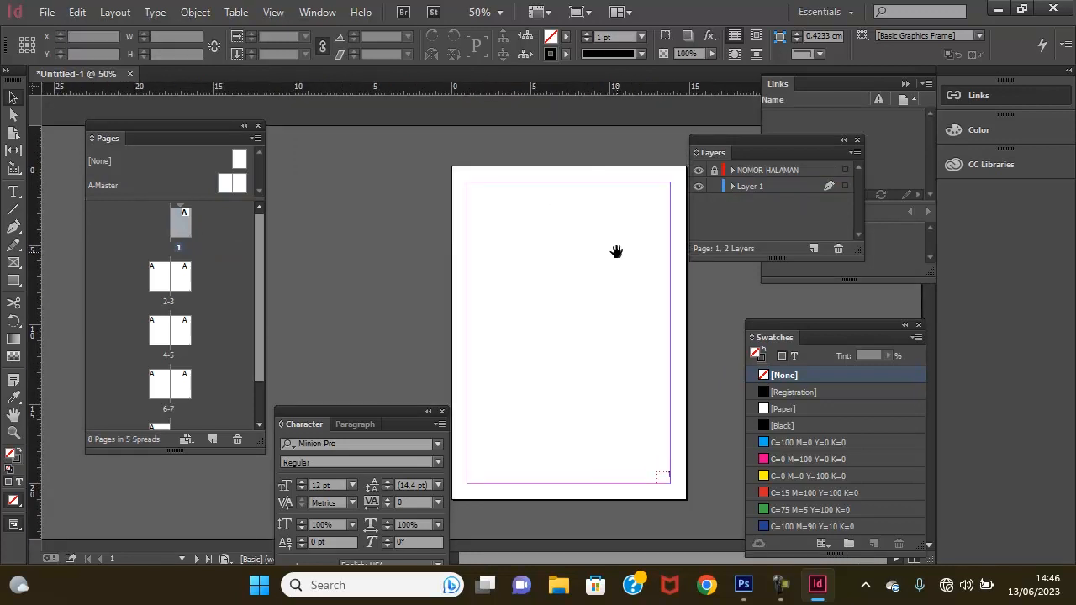
Start placing an image and browse to the IMAGE folder inside the TENGKORAK folder in Documents.
click(43, 13)
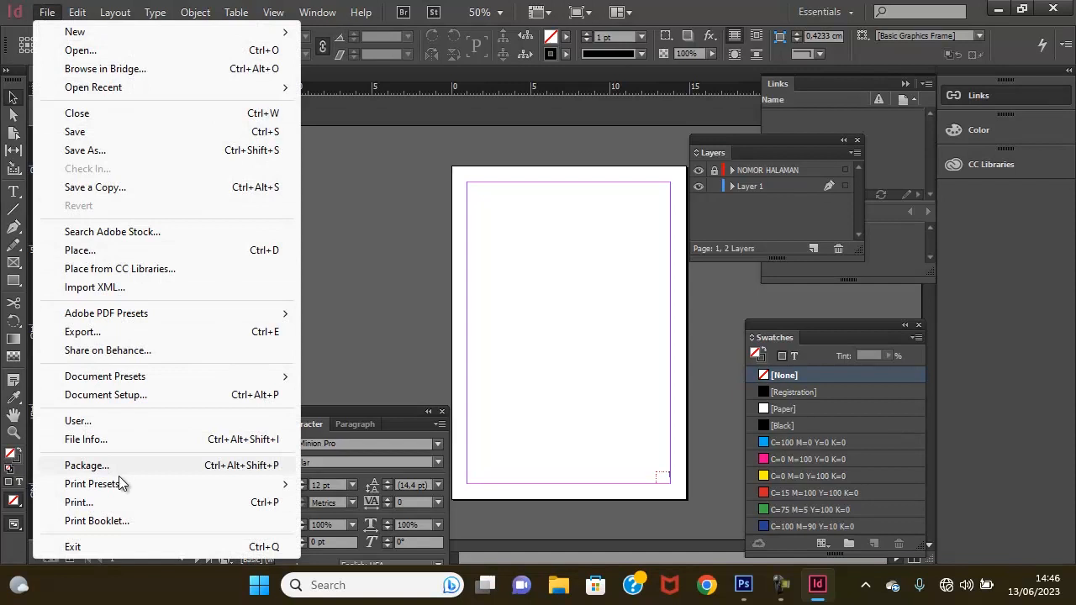
click(113, 250)
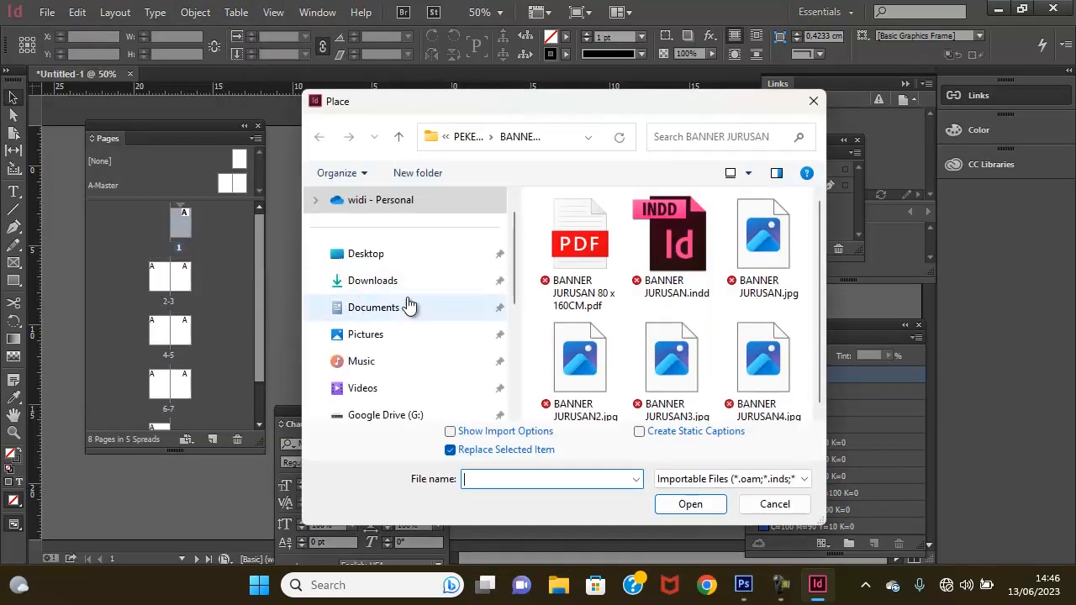
click(408, 308)
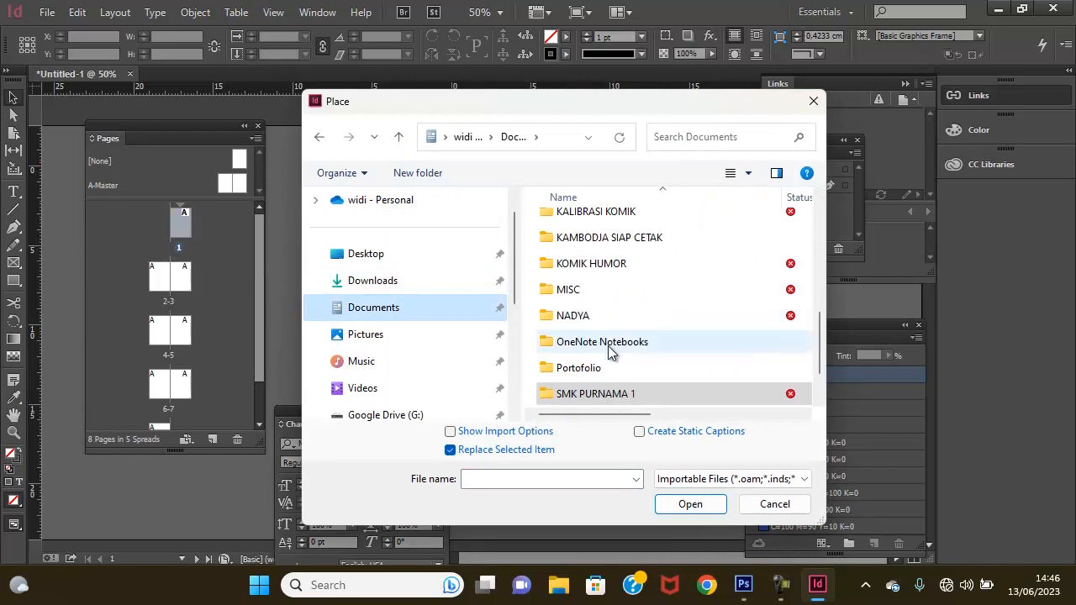
scroll(610, 352, down, 1)
double_click(572, 369)
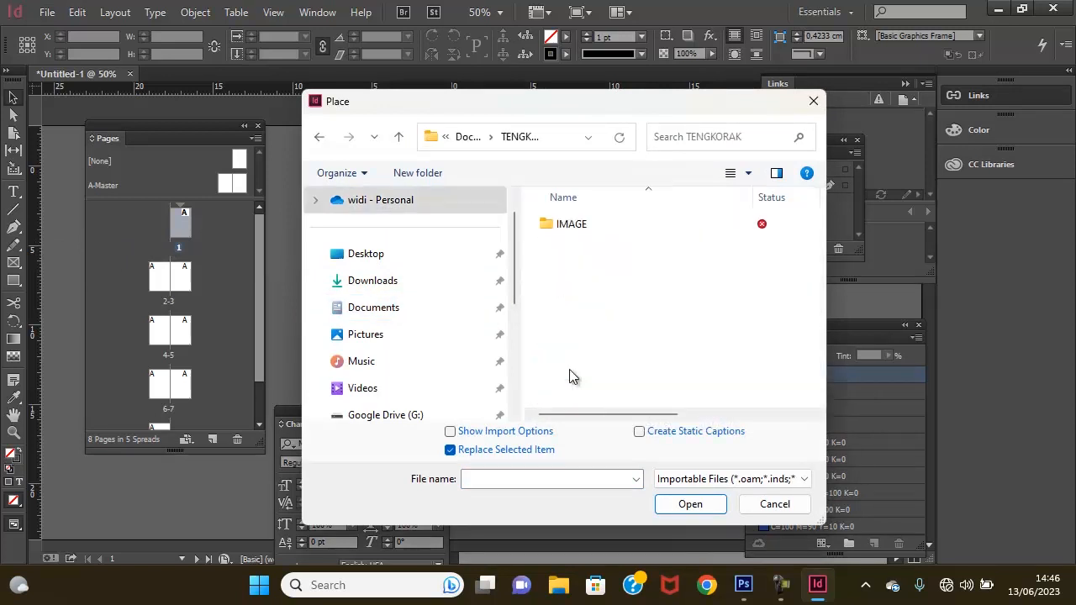
double_click(578, 227)
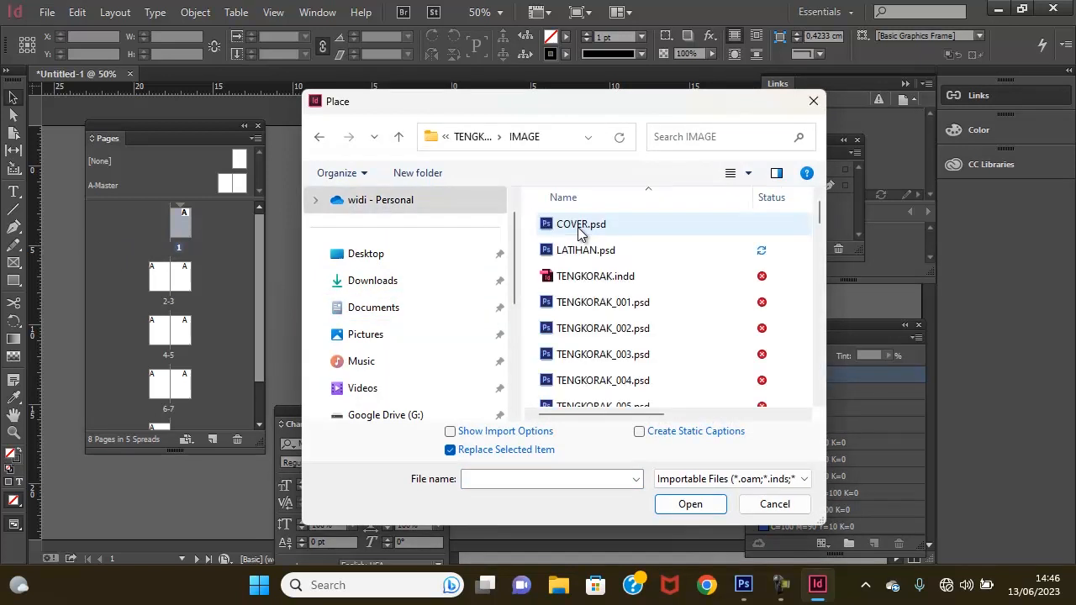
Place LATIHAN.psd from the IMAGE folder at its original size on page 1.
scroll(630, 336, down, 6)
scroll(631, 336, down, 13)
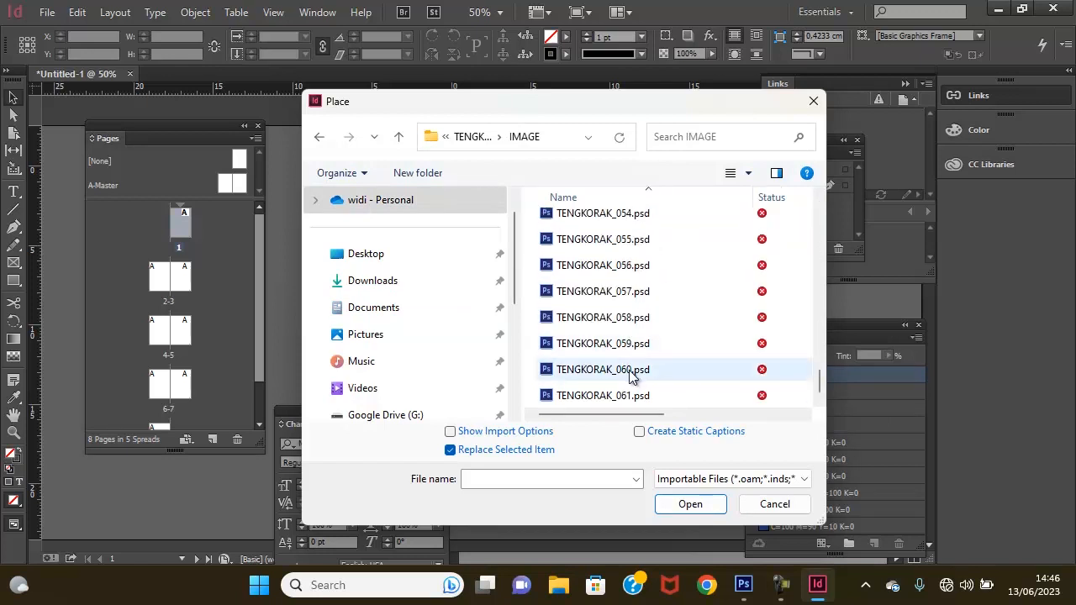
scroll(630, 376, up, 19)
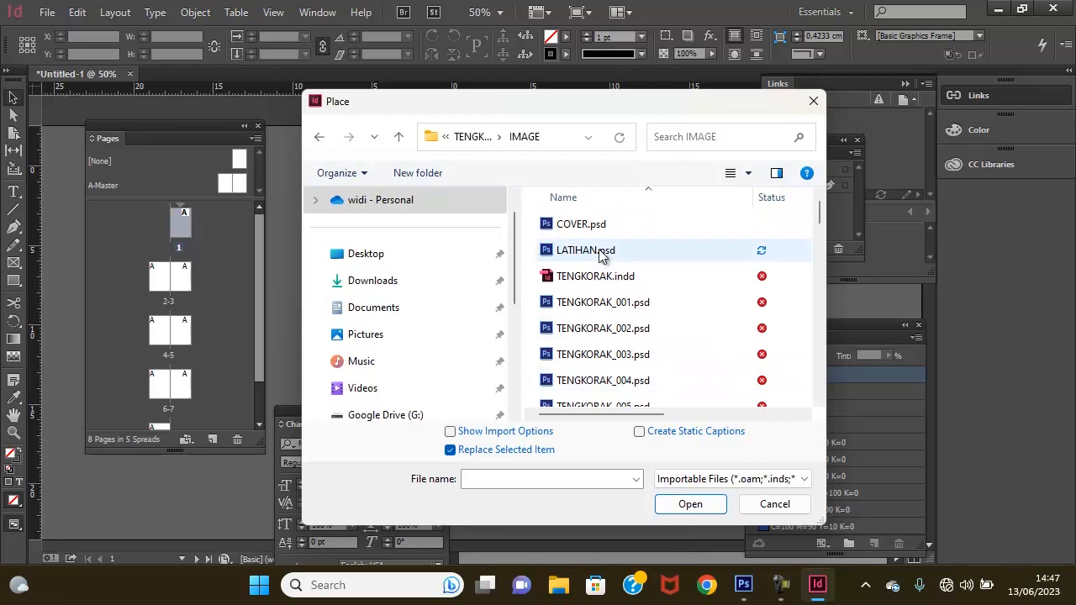
click(601, 251)
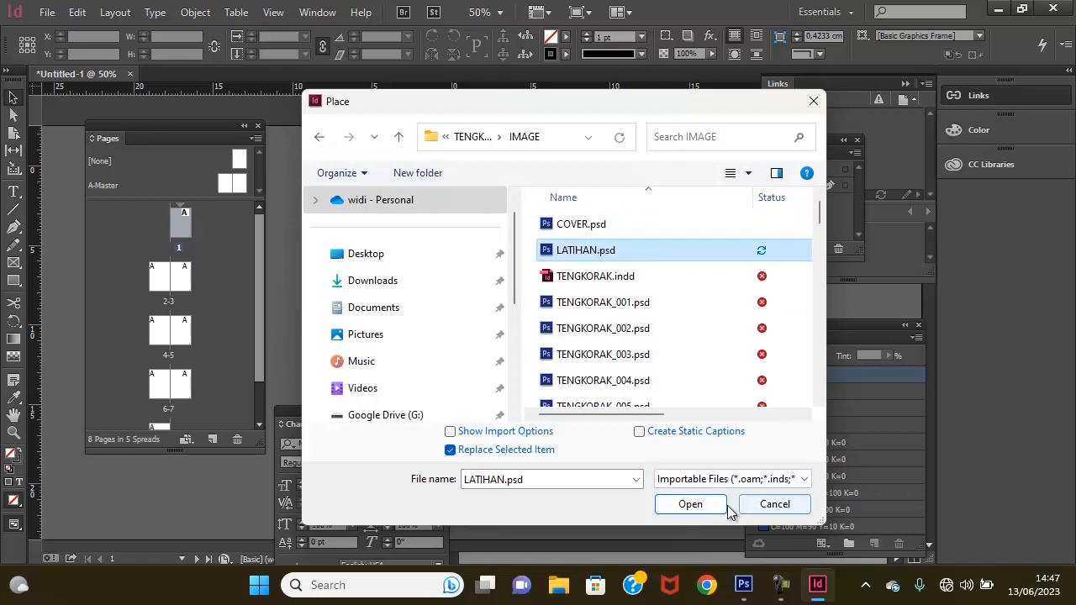
click(692, 505)
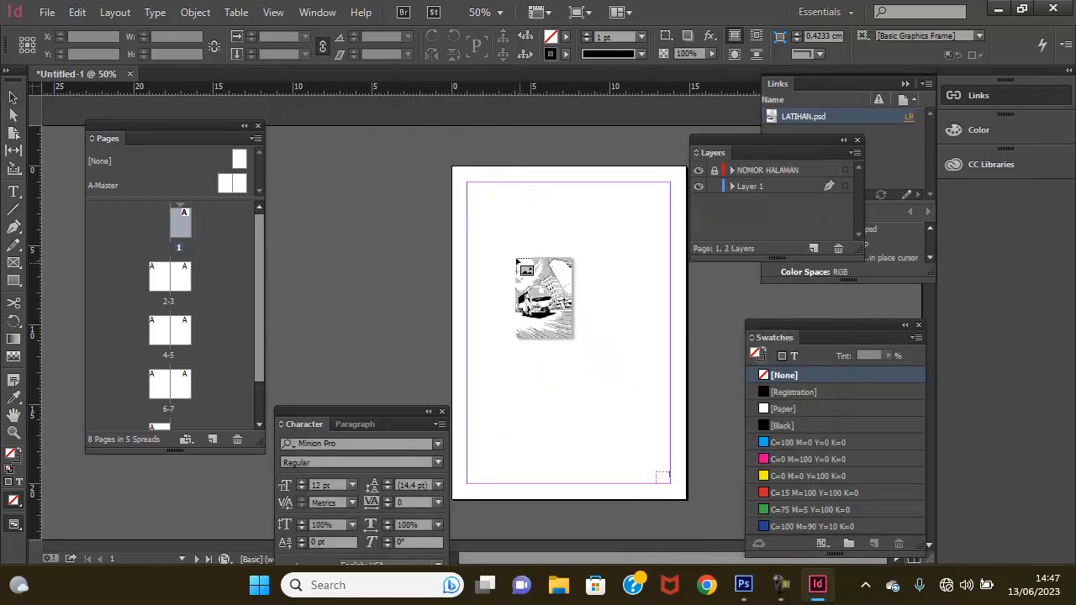
drag(501, 202, 501, 203)
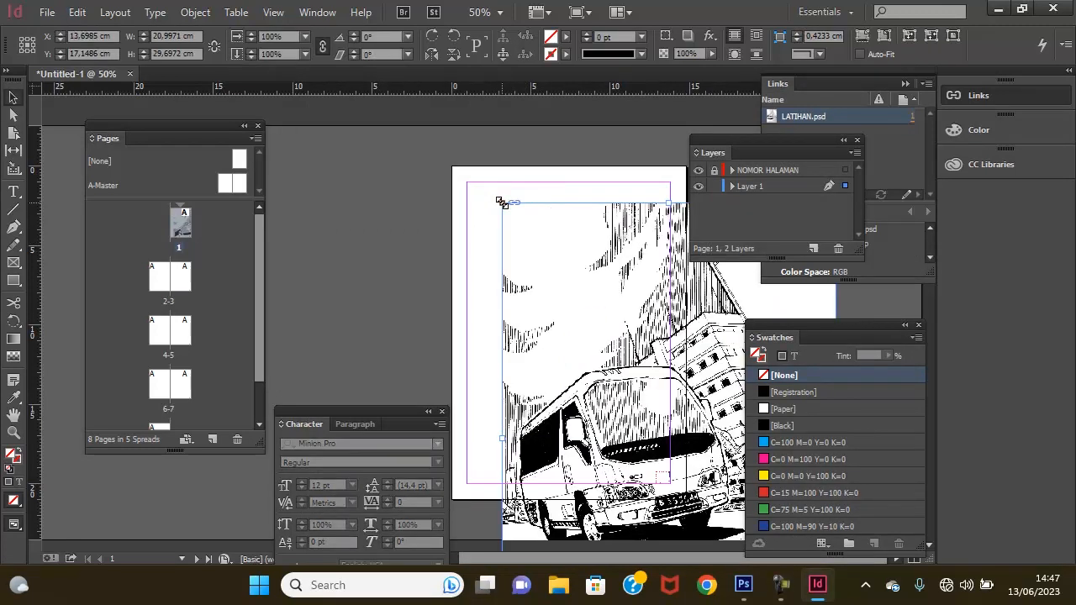
Hide the panels and move the placed image so its upper-left corner meets the upper-left corner of page 1.
key(Tab)
scroll(819, 241, down, 2)
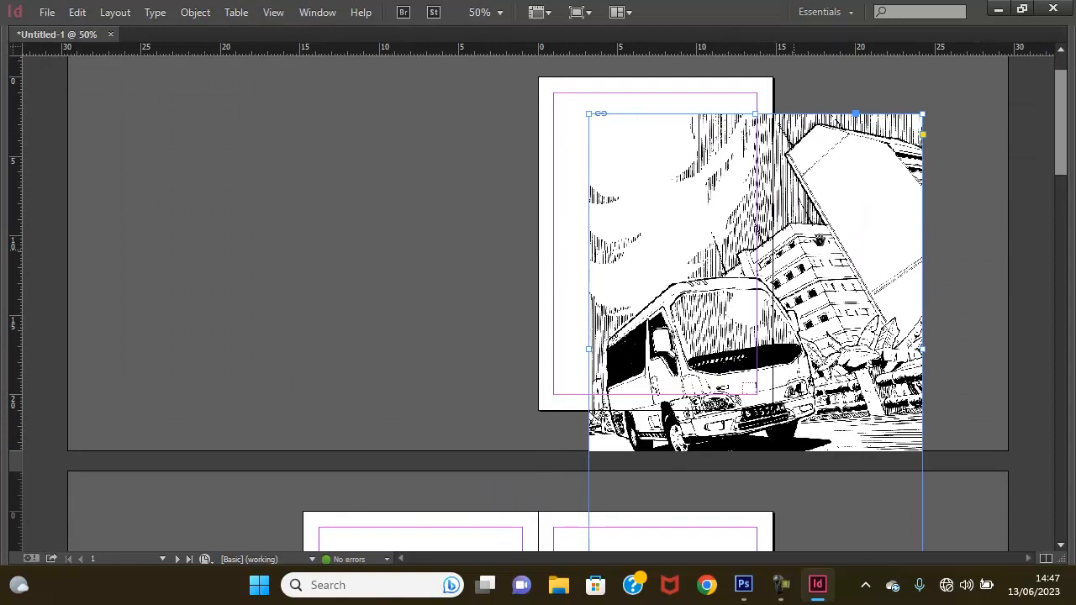
drag(836, 208, 812, 231)
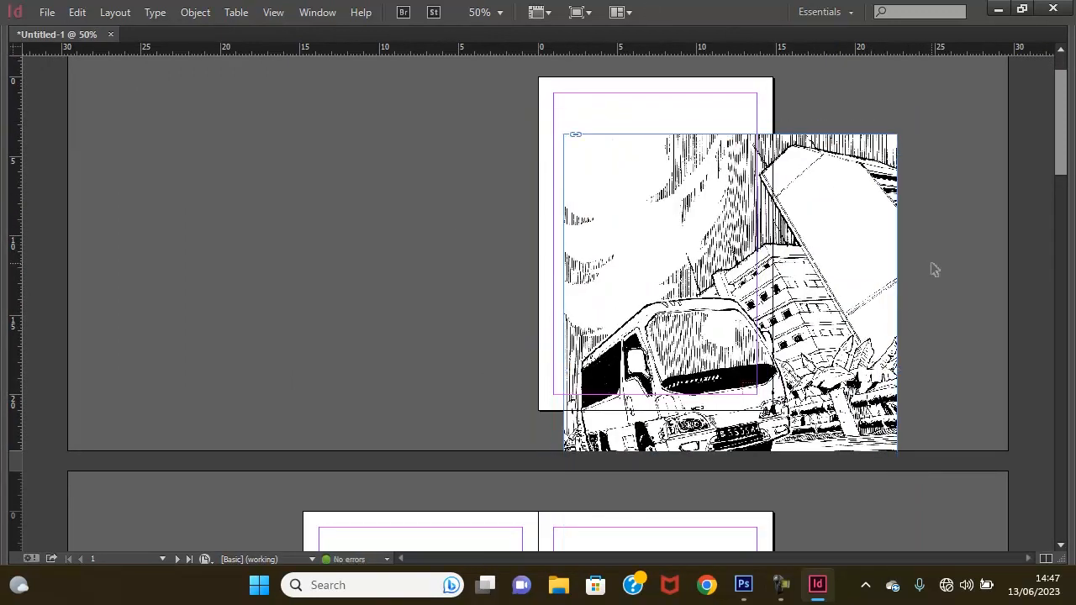
click(887, 253)
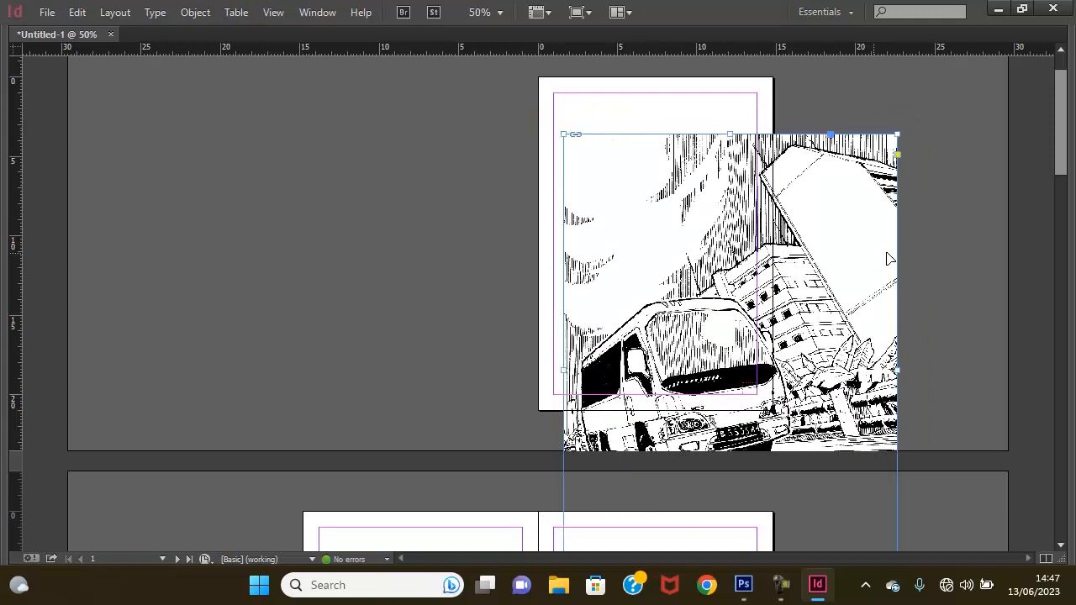
drag(866, 218, 854, 151)
Try to shrink the image frame to the lower-right corner of page 1, and undo the resize.
key(ctrl+minus)
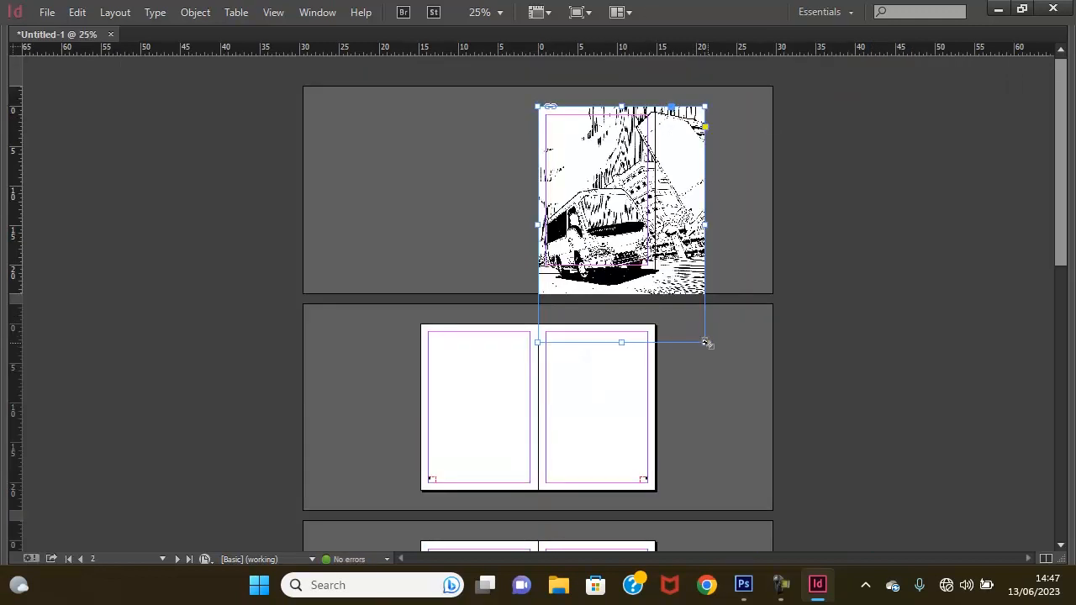
drag(705, 343, 656, 273)
key(ctrl+z)
Crop the placed image by resizing its frame to match the edges of page 1, and deselect it.
key(ctrl+equal)
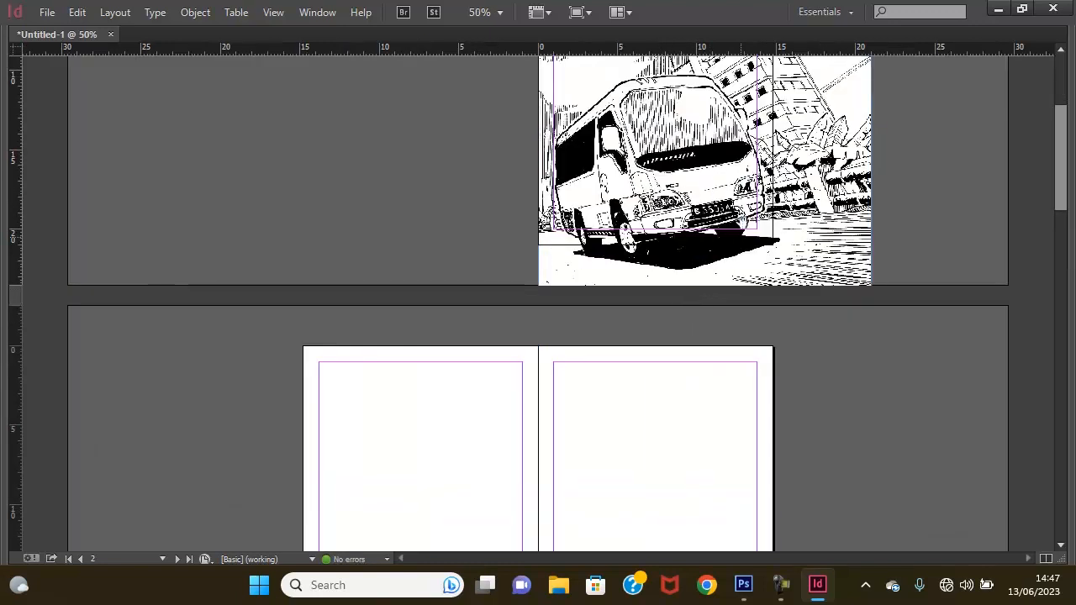
scroll(868, 271, up, 3)
click(868, 271)
scroll(854, 421, down, 1)
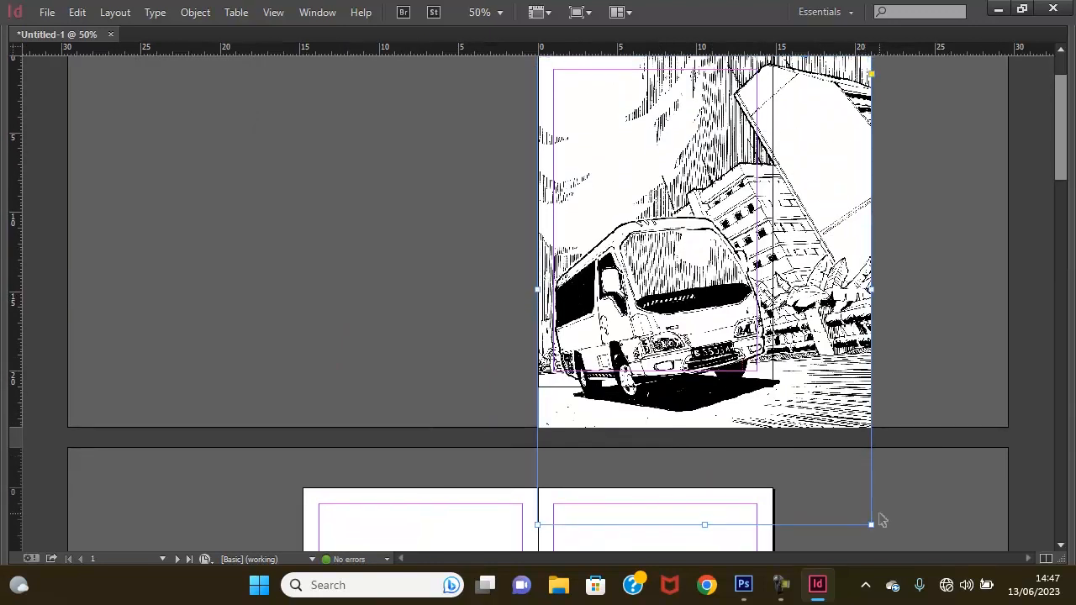
drag(871, 525, 773, 386)
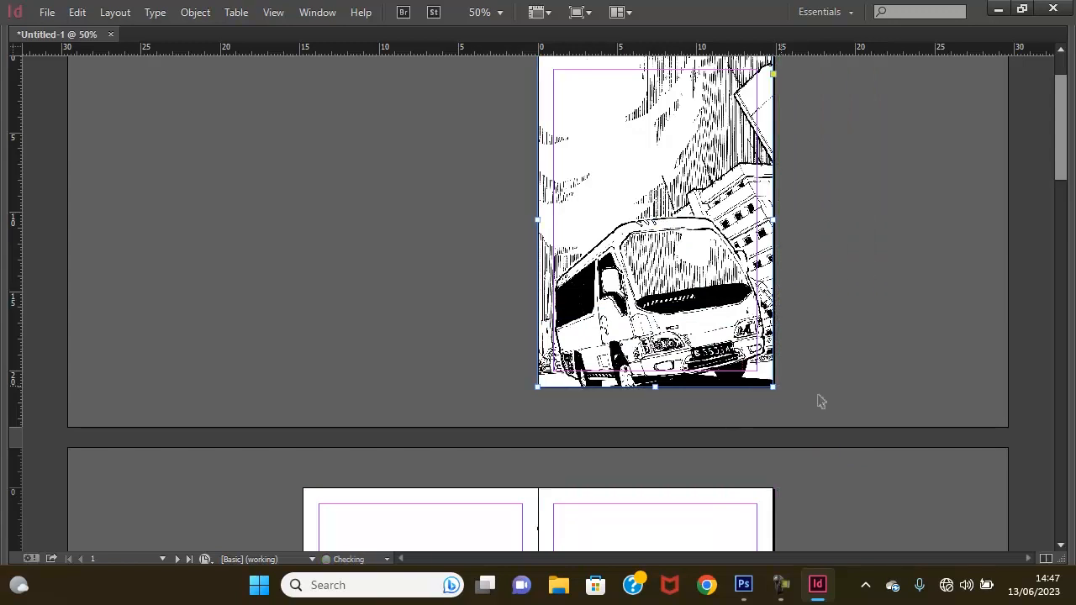
click(870, 399)
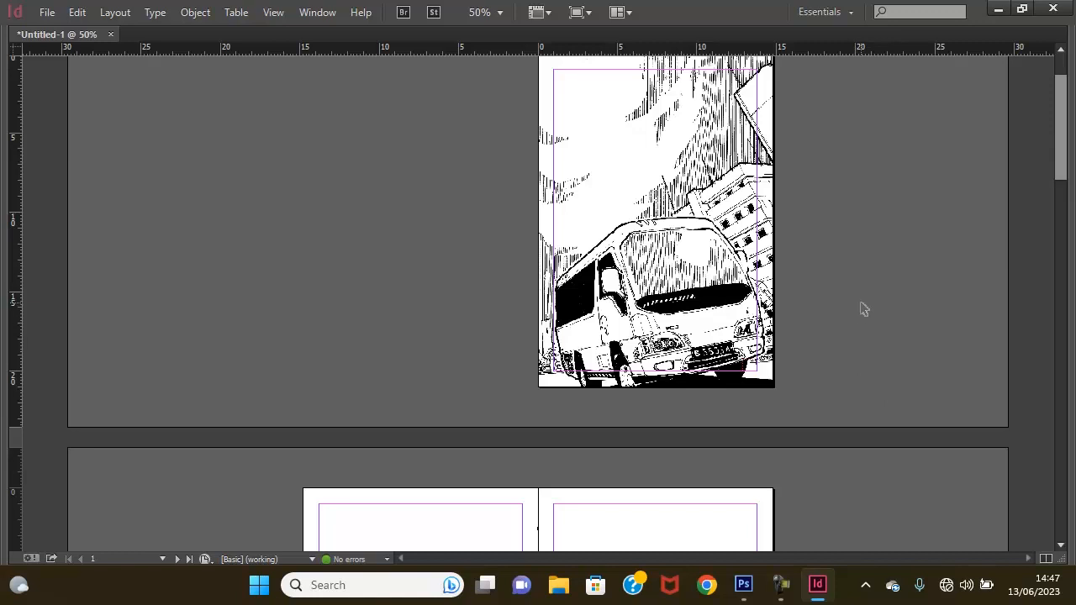
Fit the cropped image proportionally to its frame on page 1, and deselect it.
click(685, 251)
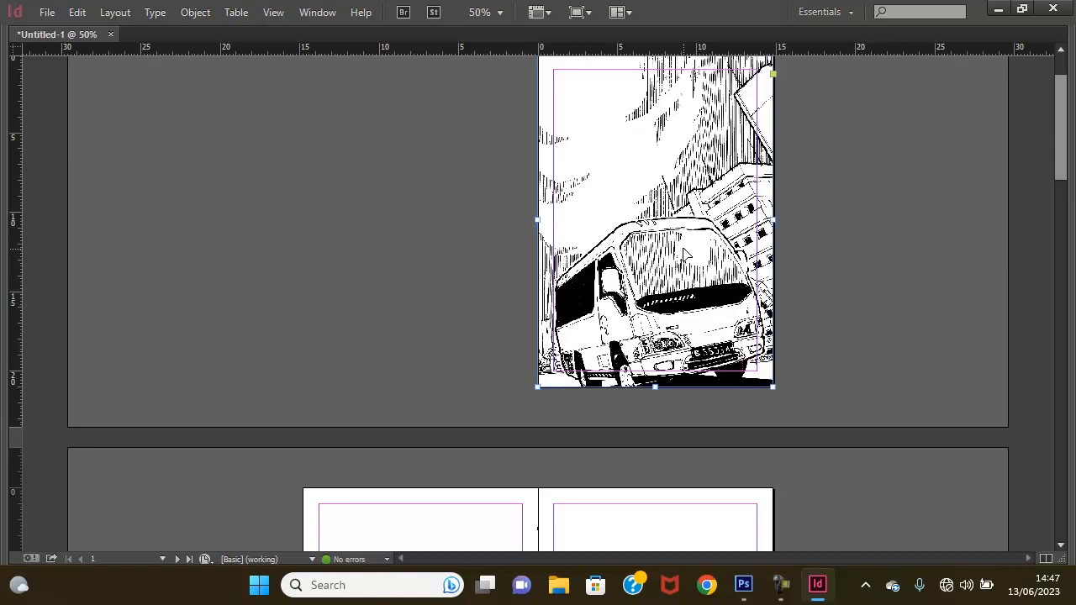
key(ctrl+alt+shift+e)
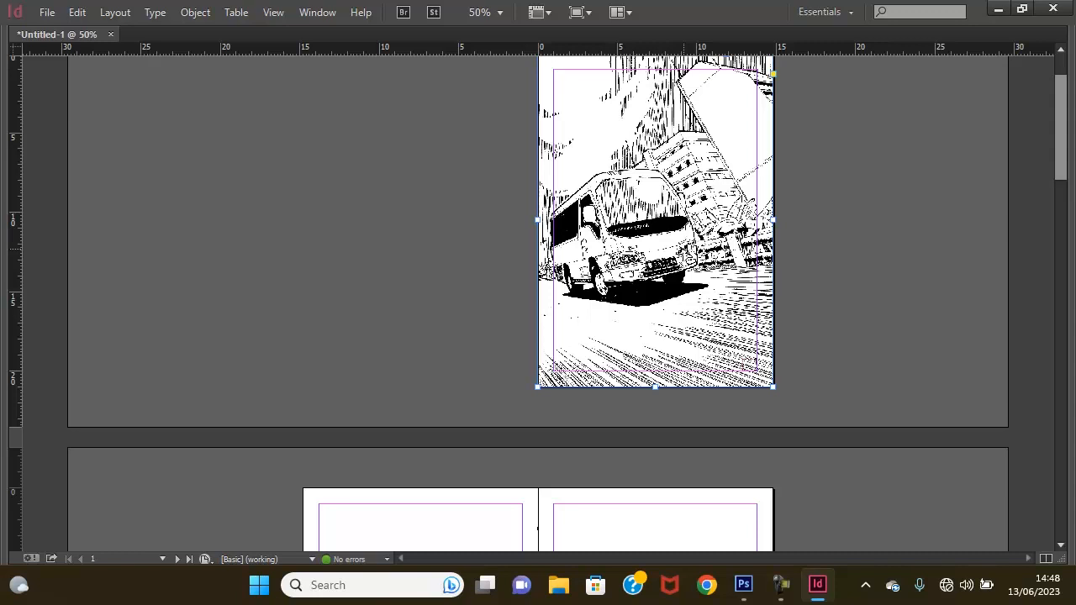
click(976, 304)
Preview the page 1 artwork with High Quality Display, and return the display performance to Typical Display.
ctrl+click(605, 195)
ctrl+click(605, 194)
drag(726, 374, 733, 248)
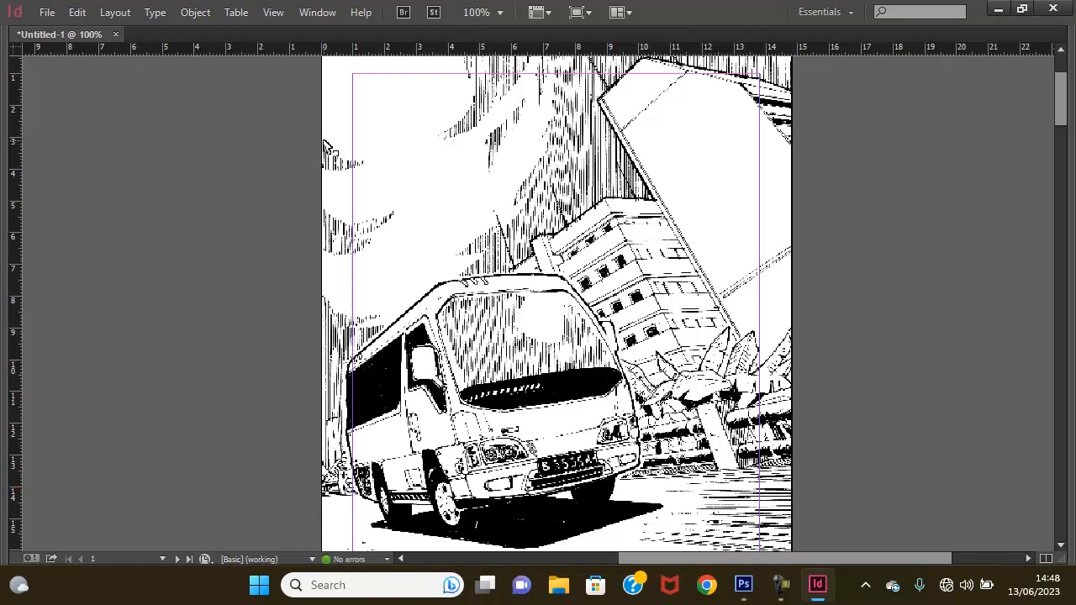
click(266, 18)
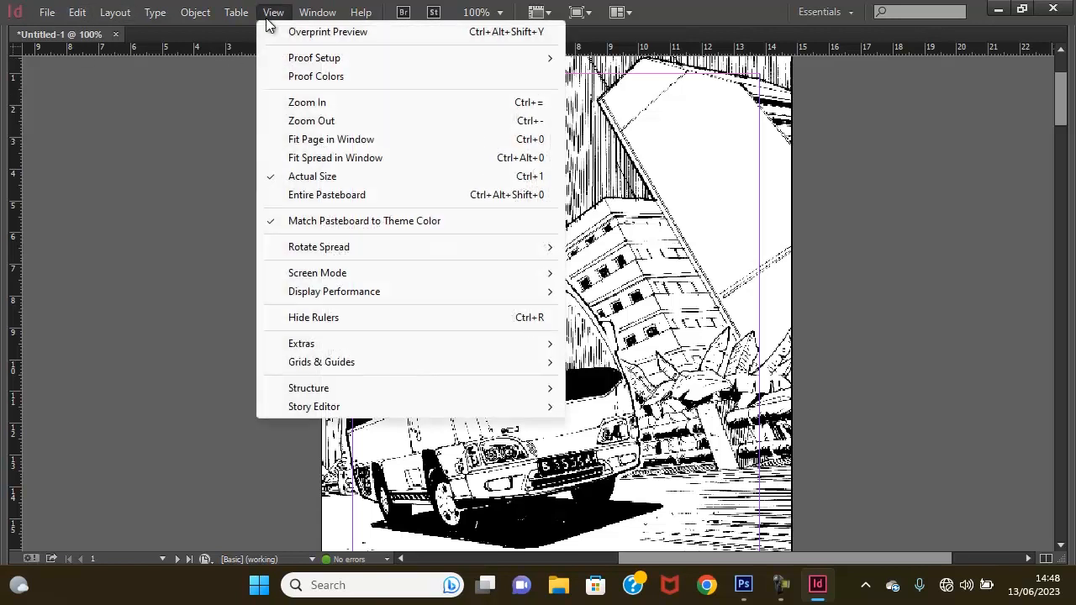
mouse_move(361, 296)
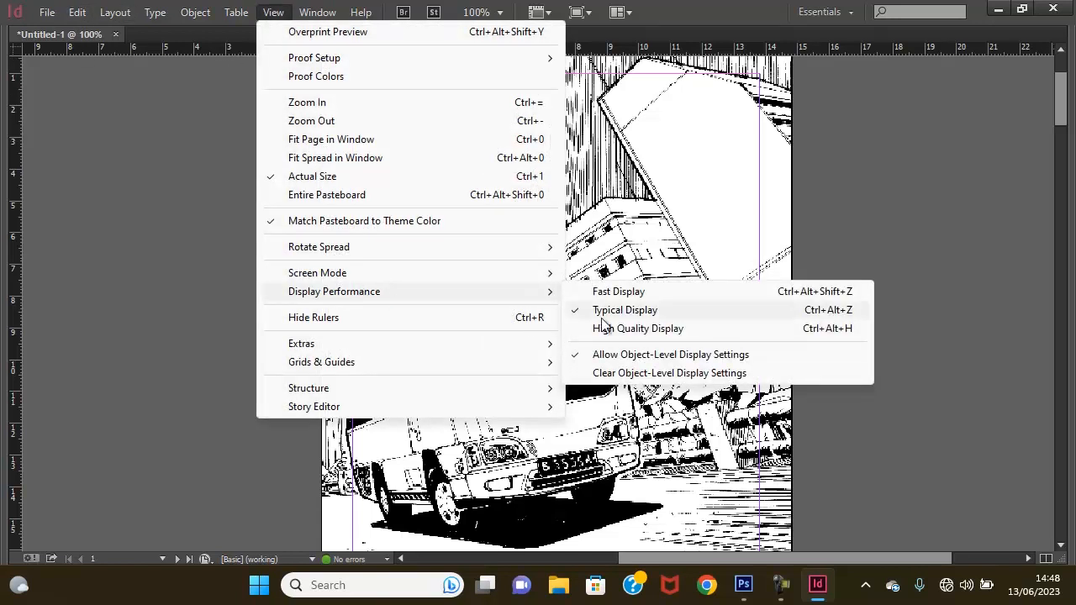
click(632, 333)
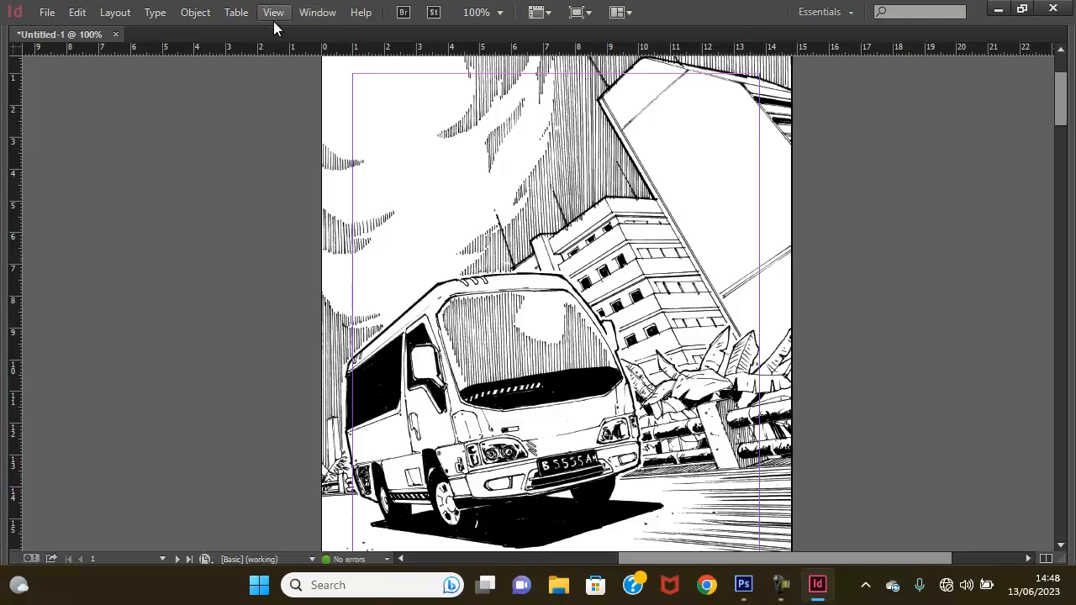
click(274, 12)
mouse_move(367, 291)
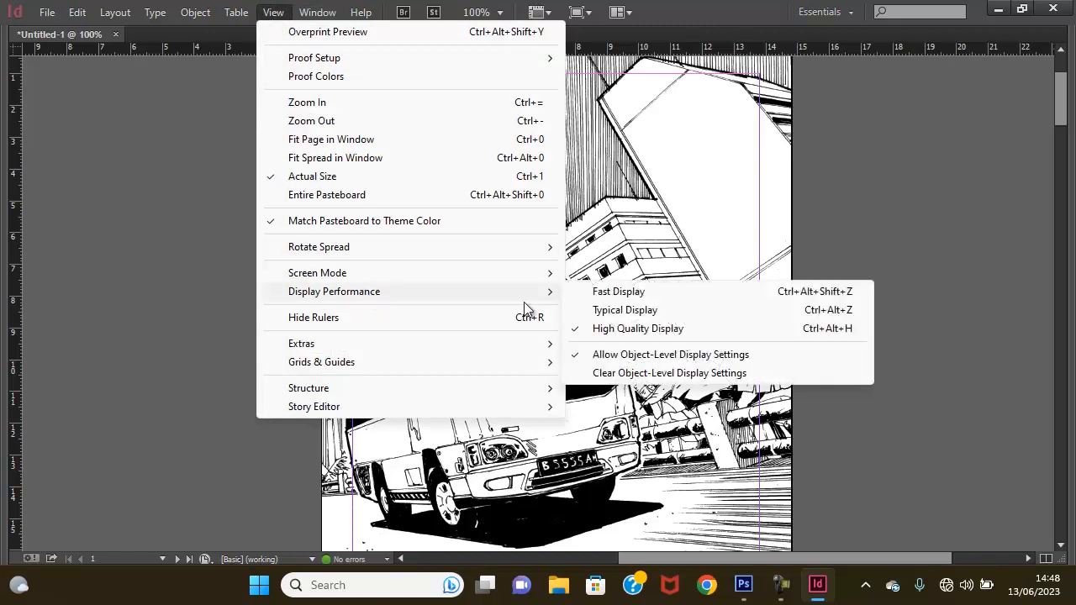
click(641, 310)
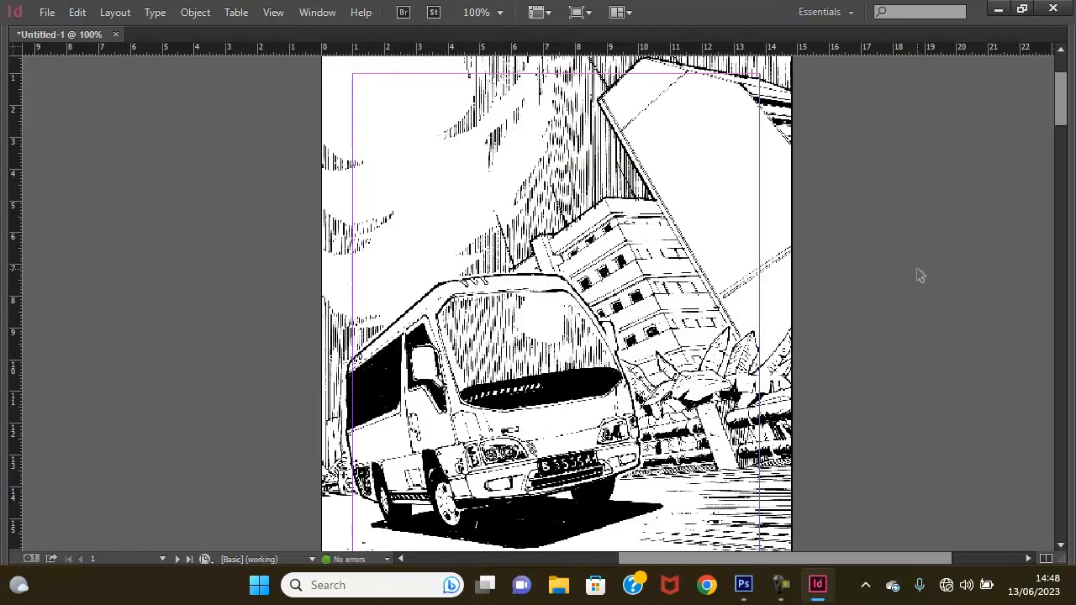
Select the seven consecutive comic images starting with TENGKORAK_002.psd in the IMAGE folder and load them for placing.
scroll(550, 312, down, 1)
scroll(550, 313, down, 1)
scroll(577, 342, down, 3)
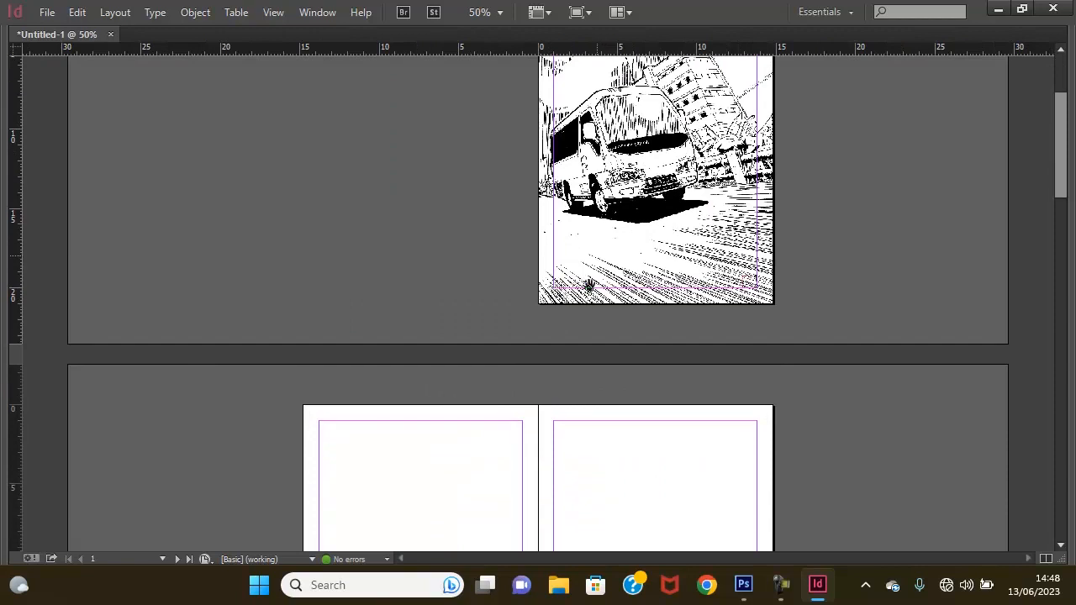
scroll(586, 346, down, 1)
scroll(586, 345, down, 5)
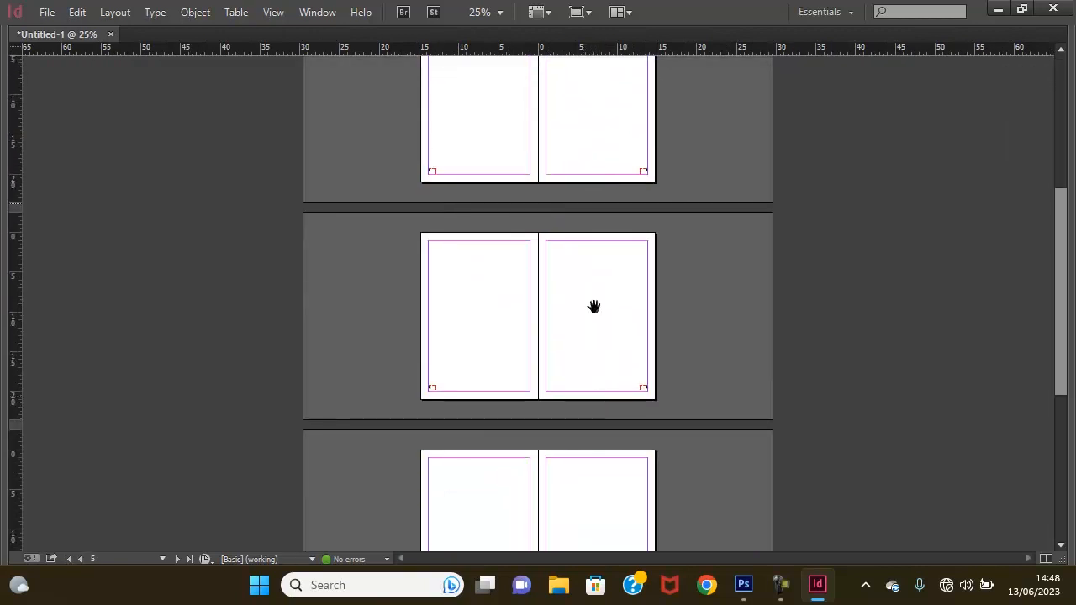
scroll(581, 267, up, 5)
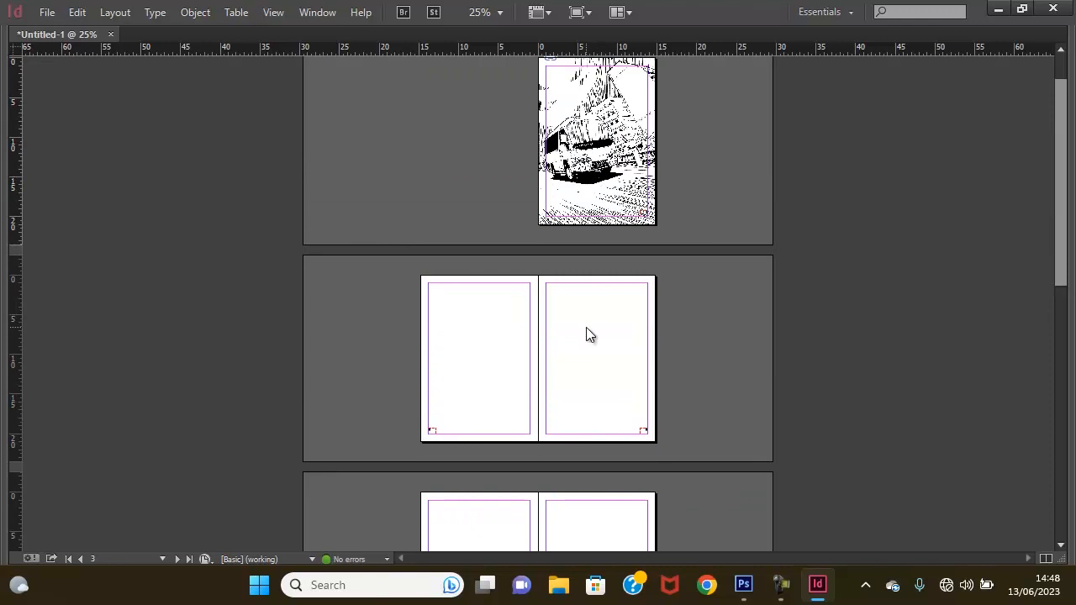
key(ctrl+d)
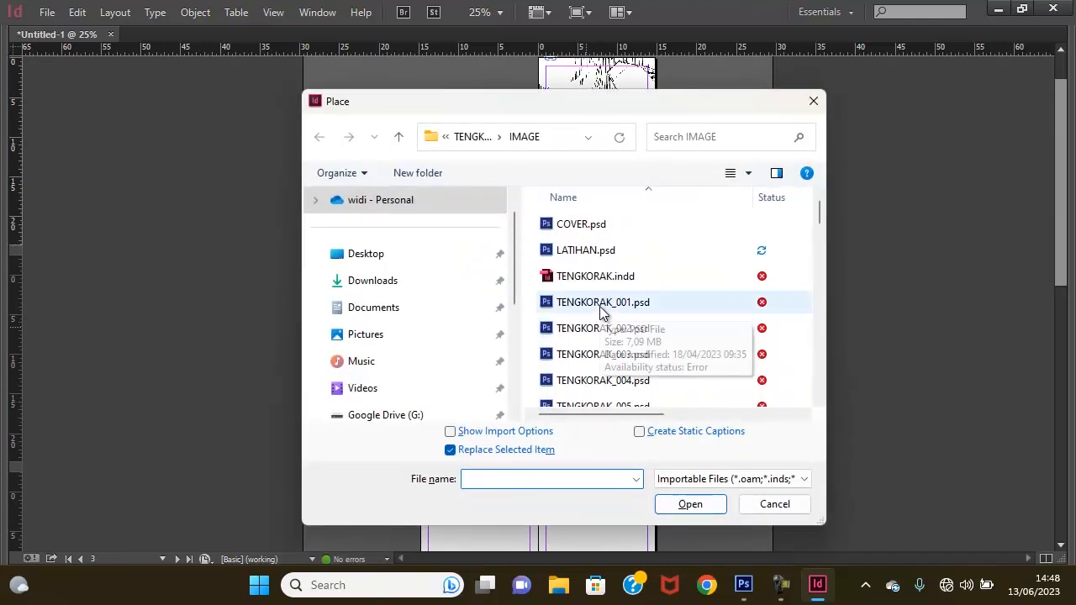
scroll(672, 324, down, 1)
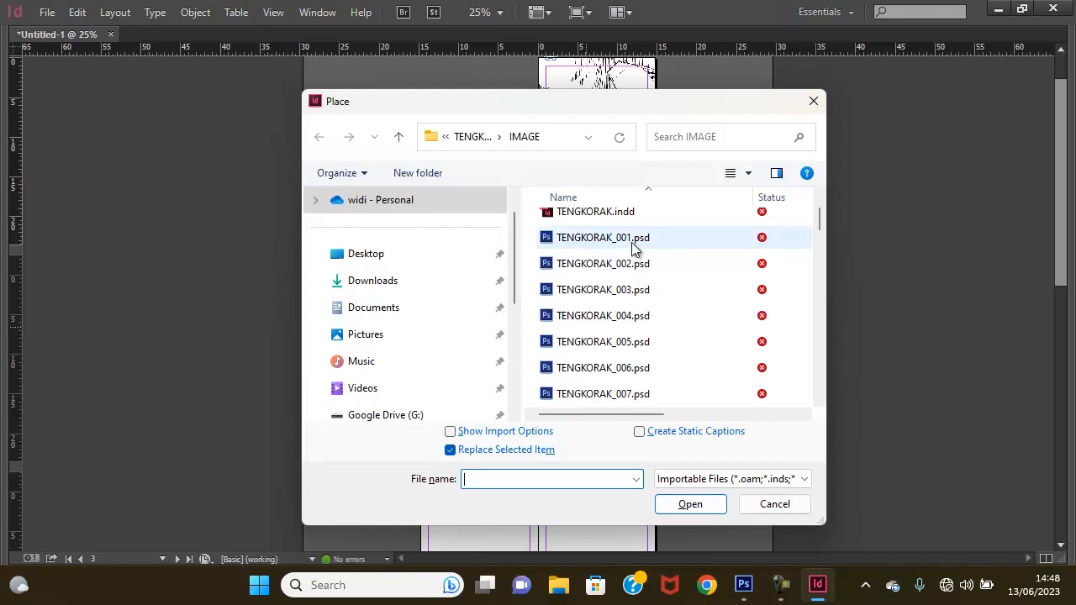
click(629, 264)
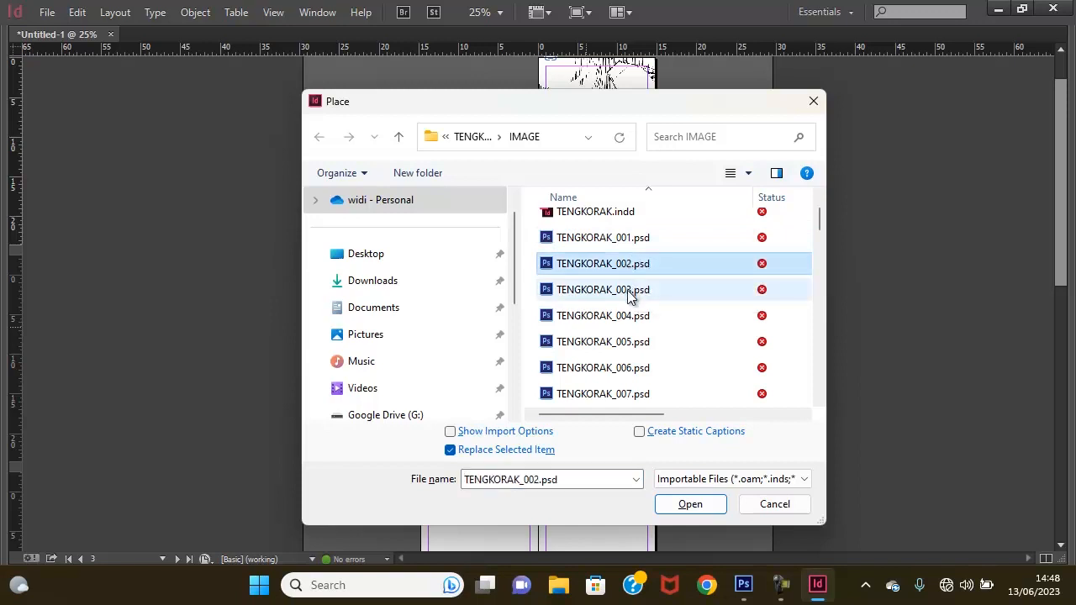
shift+click(629, 291)
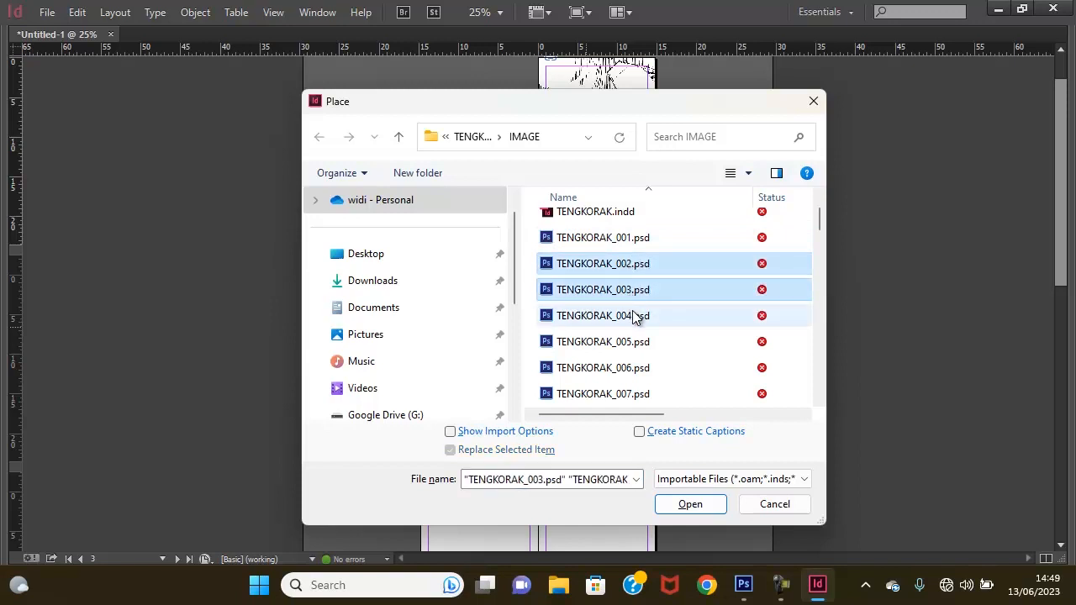
click(635, 267)
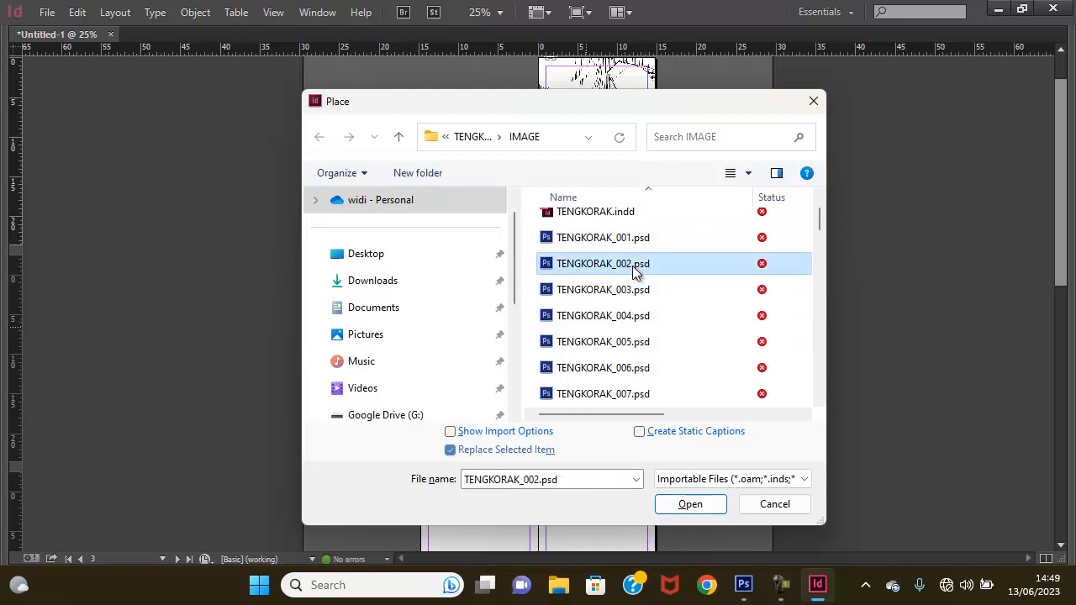
click(635, 290)
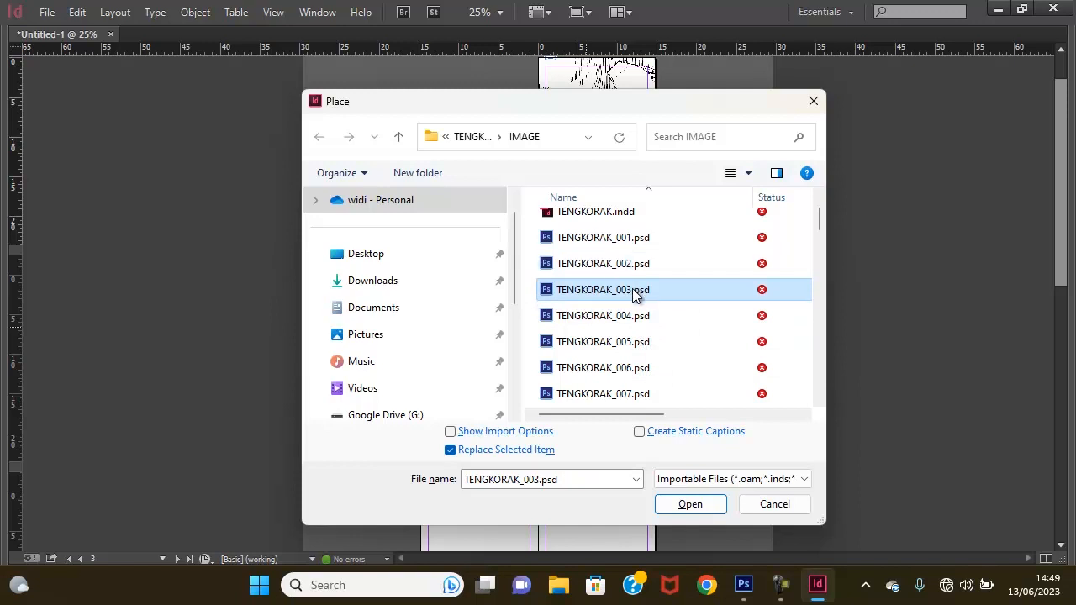
click(635, 269)
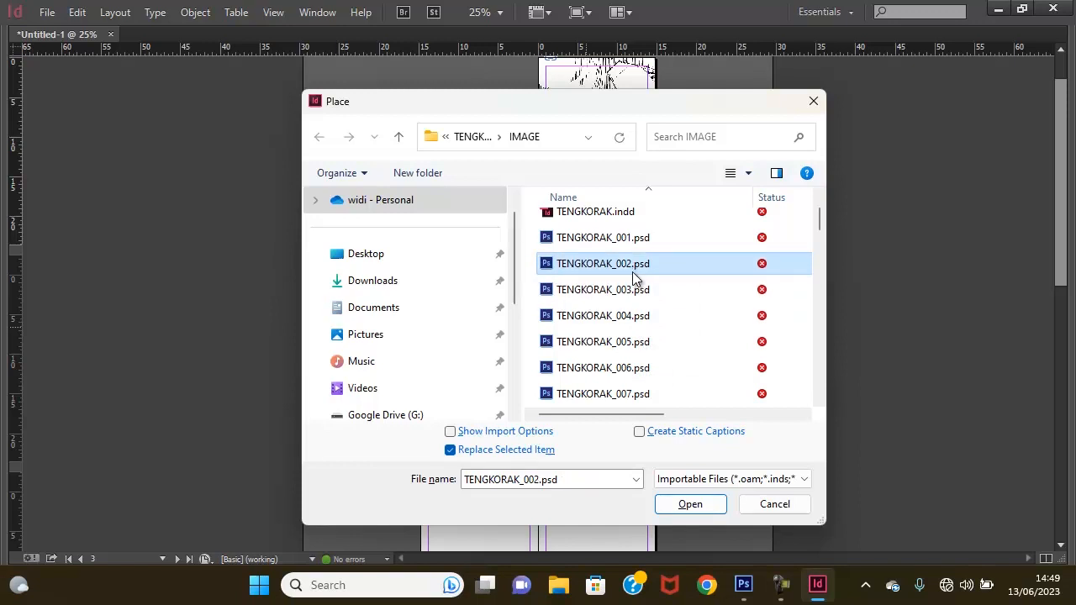
shift+click(632, 293)
shift+click(632, 317)
shift+click(632, 343)
shift+click(633, 370)
shift+click(634, 395)
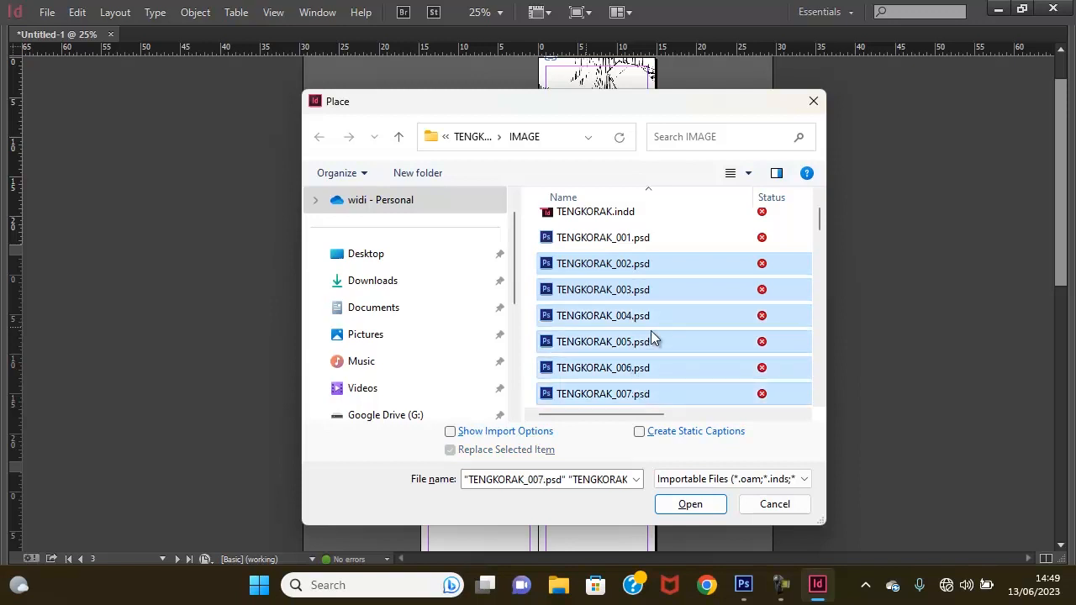
scroll(648, 339, down, 2)
shift+click(625, 266)
click(698, 505)
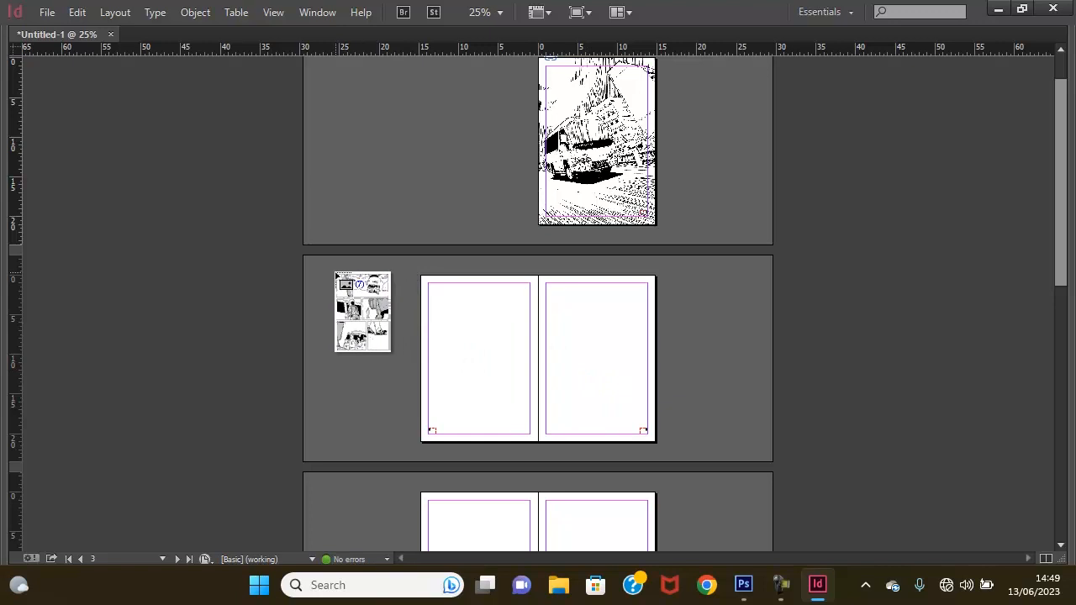
Place the seven loaded images in order at their original size beside pages 2 to 8.
click(336, 272)
scroll(708, 319, down, 3)
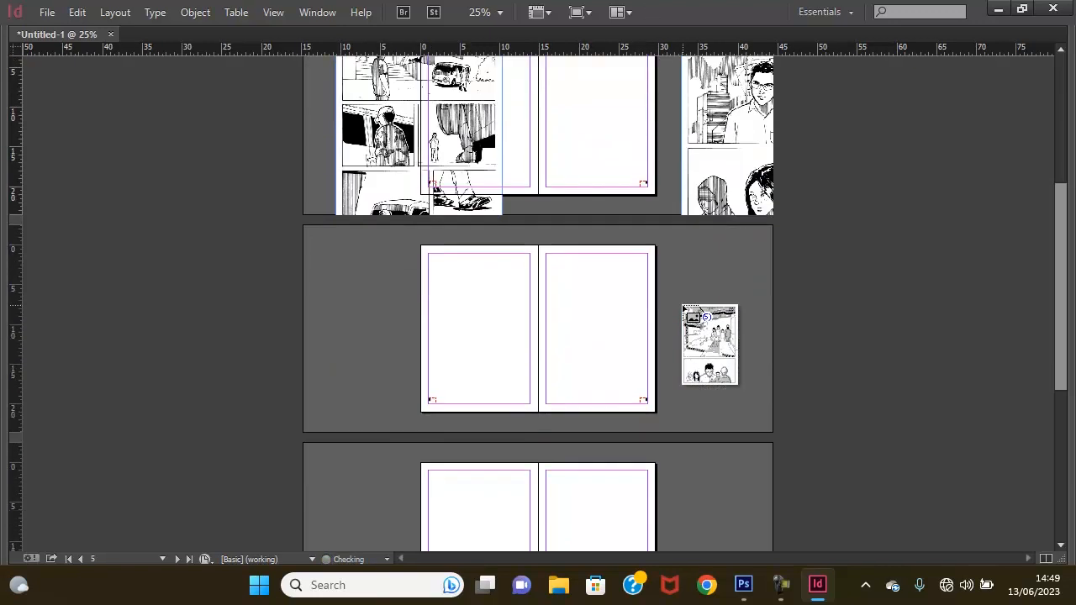
click(336, 253)
click(693, 267)
scroll(713, 336, down, 3)
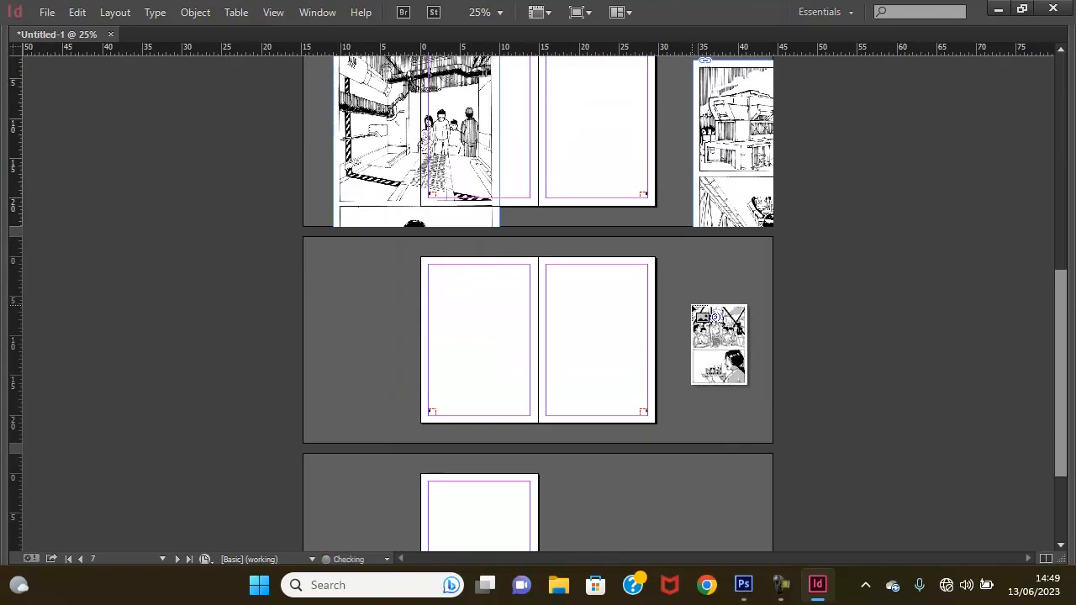
click(327, 269)
click(693, 287)
scroll(677, 320, down, 3)
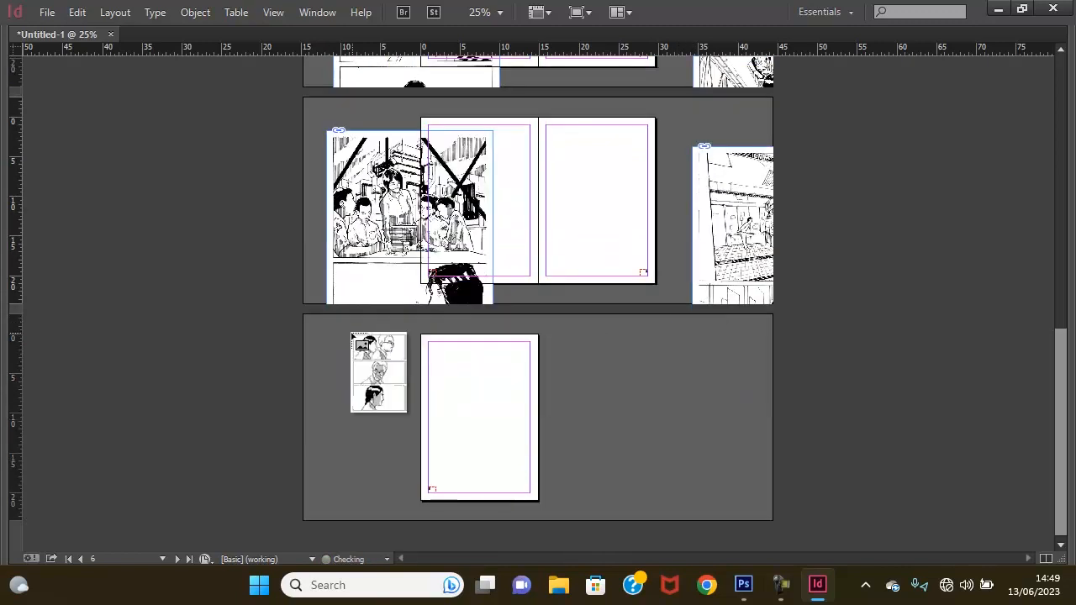
click(351, 335)
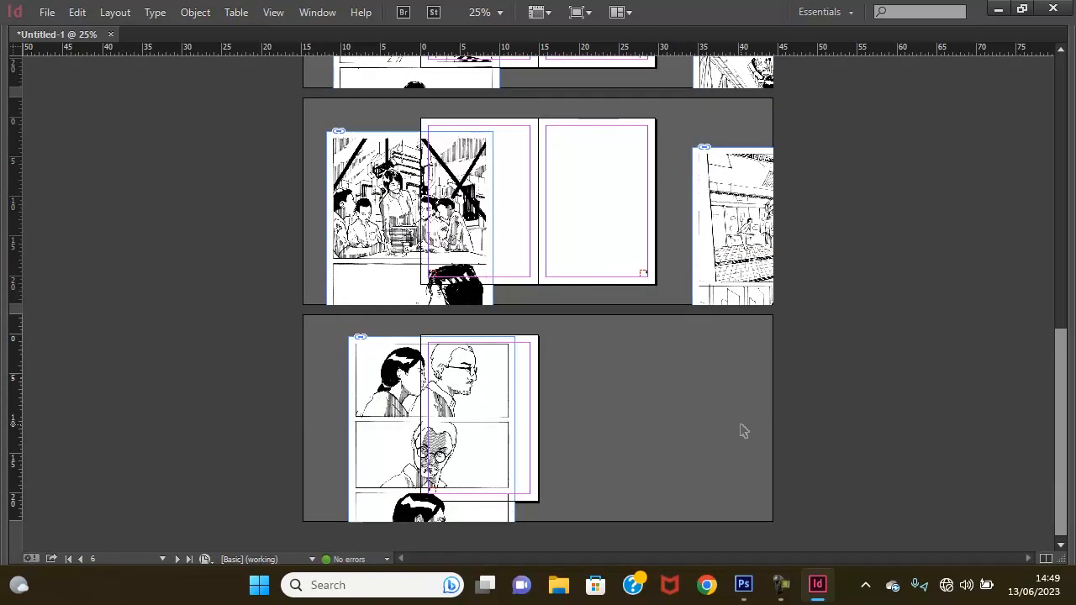
Align the first placed image to page 2, resize its frame to the page edges, and fit the artwork proportionally.
drag(1066, 370, 1024, 121)
key(ctrl+=)
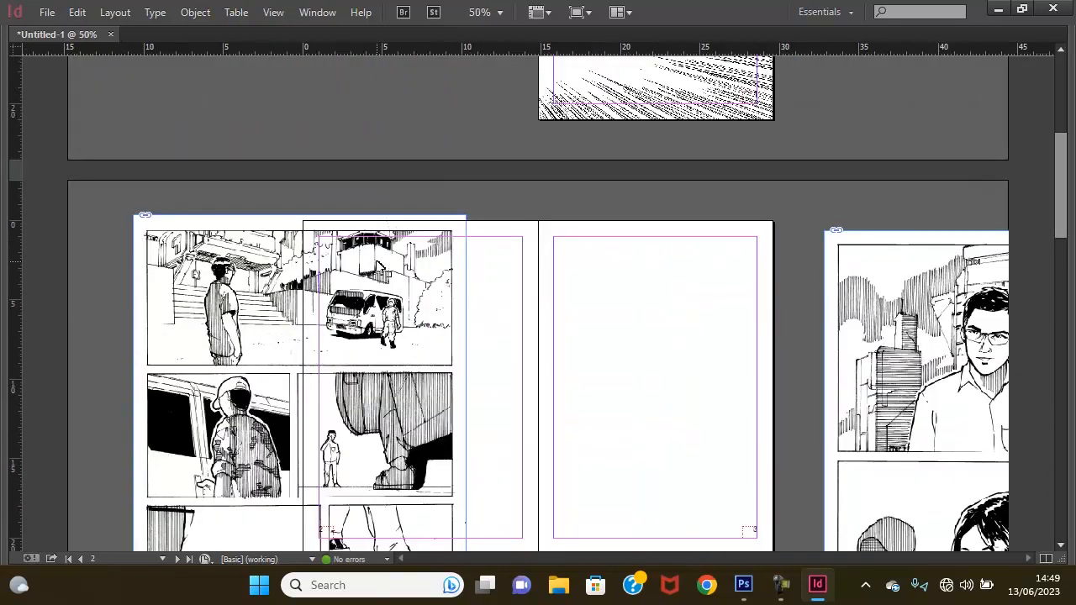
drag(565, 337, 533, 265)
scroll(614, 439, down, 3)
drag(637, 444, 538, 304)
click(555, 334)
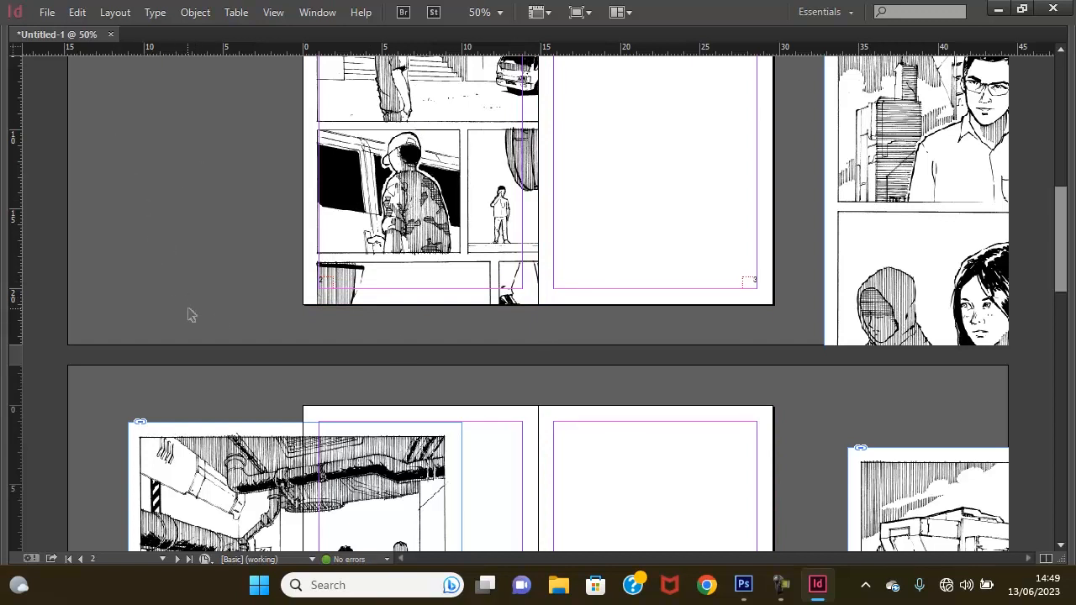
click(446, 205)
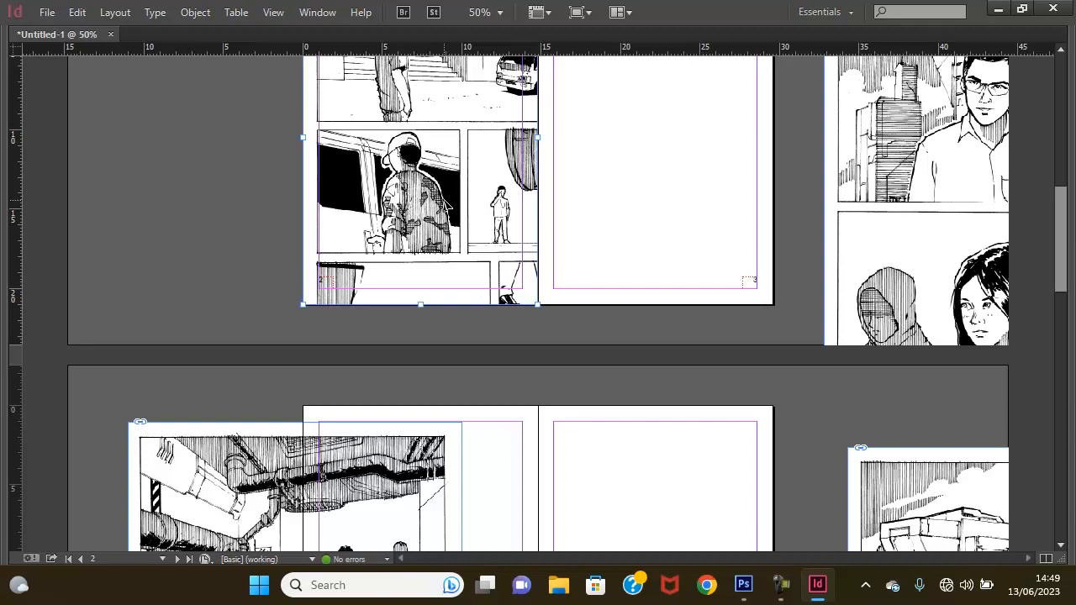
key(ctrl+alt+shift+e)
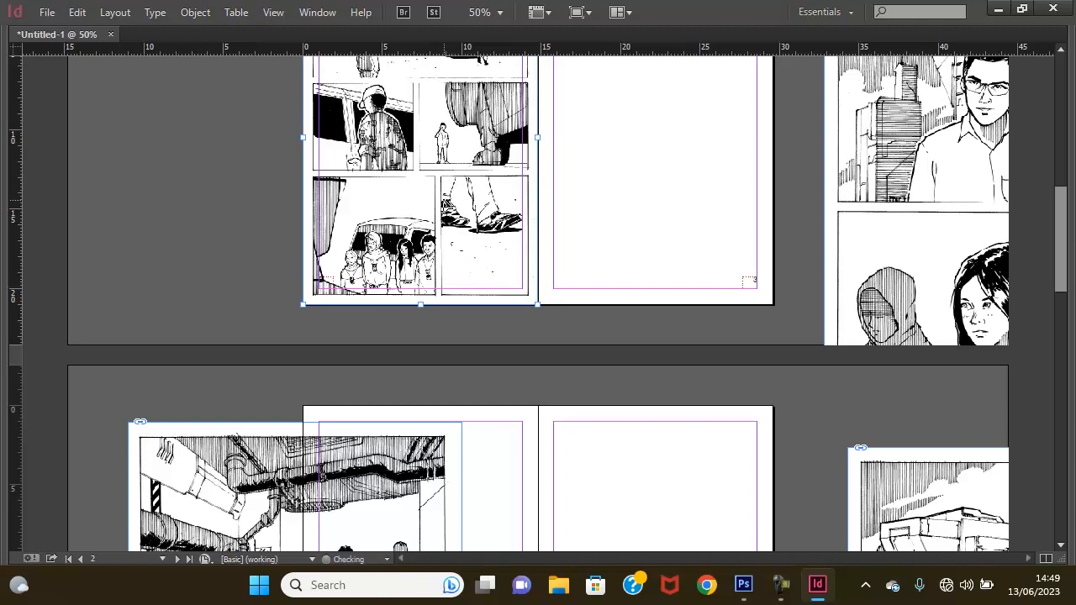
Move the portrait image beside page 3 onto that page, resize its frame to the page, and fit the artwork proportionally.
scroll(566, 413, up, 3)
drag(955, 217, 665, 202)
scroll(801, 307, down, 2)
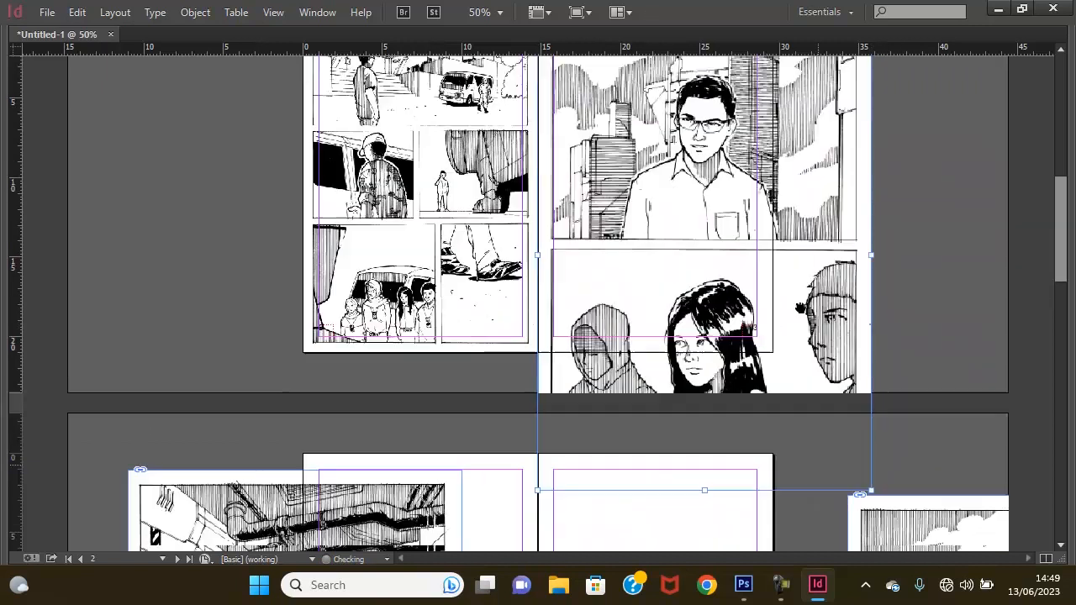
scroll(800, 308, down, 1)
drag(873, 417, 770, 275)
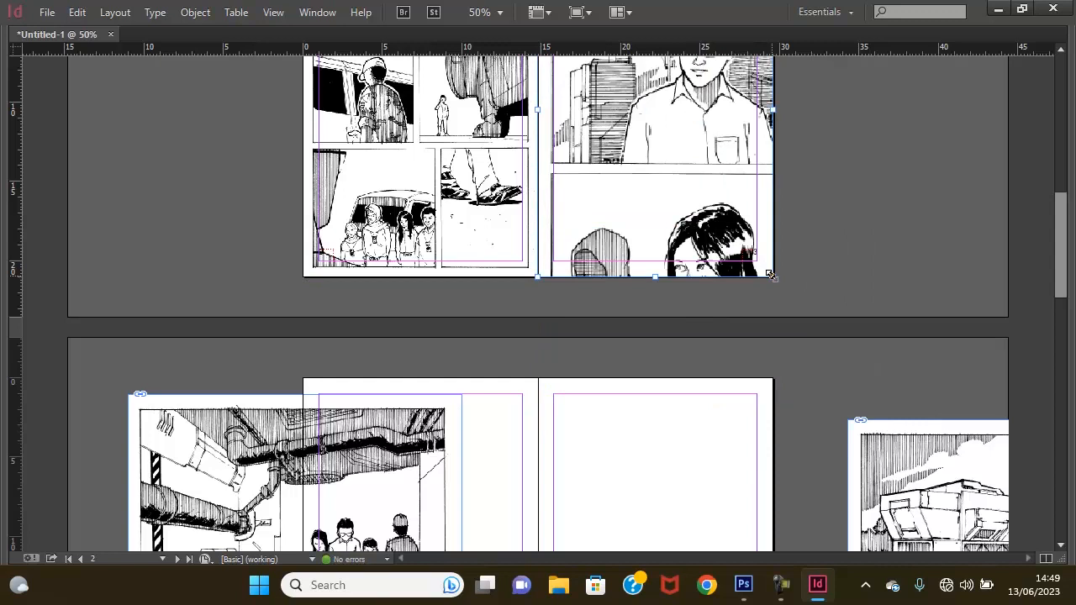
key(ctrl+alt+shift+e)
Move the corridor image onto page 4, resize its frame to the page edges, and fit the artwork proportionally.
drag(606, 433, 589, 202)
drag(342, 216, 516, 195)
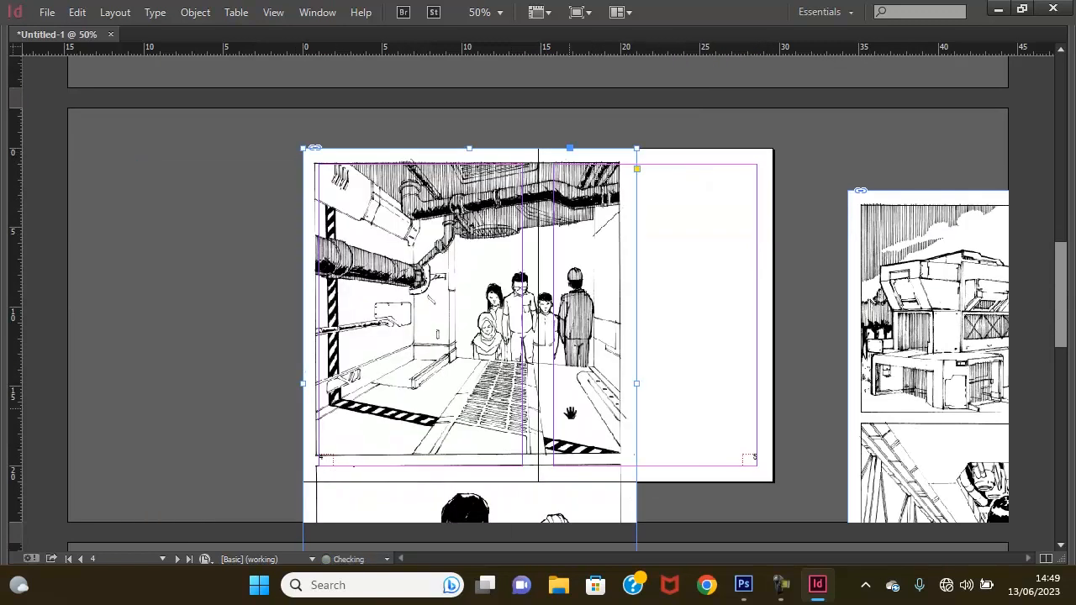
scroll(597, 333, down, 5)
drag(632, 422, 537, 284)
key(ctrl+alt+shift+e)
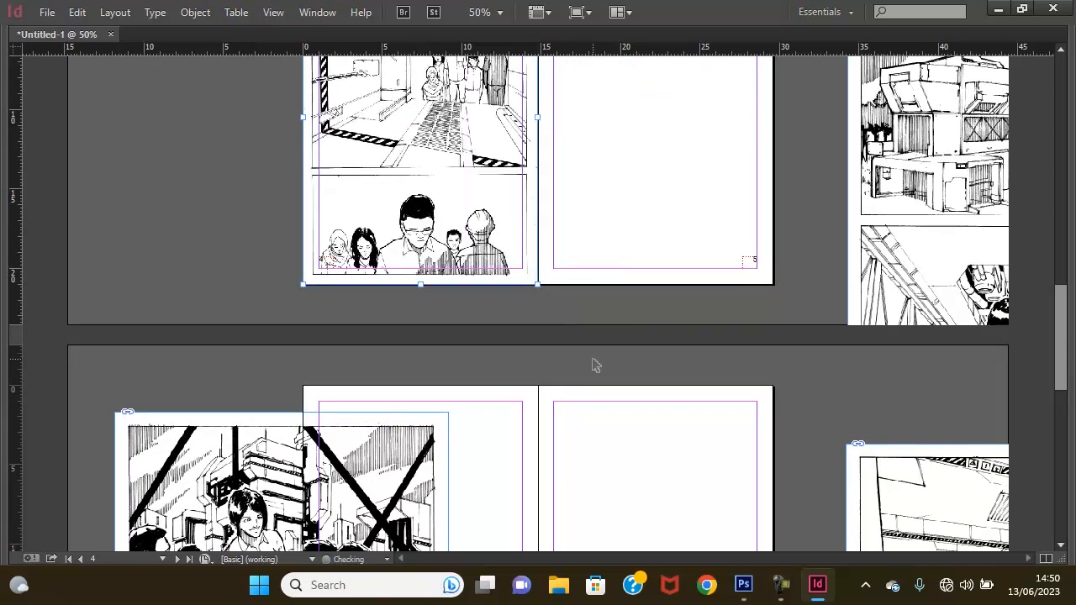
Move the building image onto page 5, resize its frame to the page edges, and fit the artwork proportionally.
drag(737, 221, 737, 398)
drag(935, 198, 629, 154)
scroll(883, 385, down, 5)
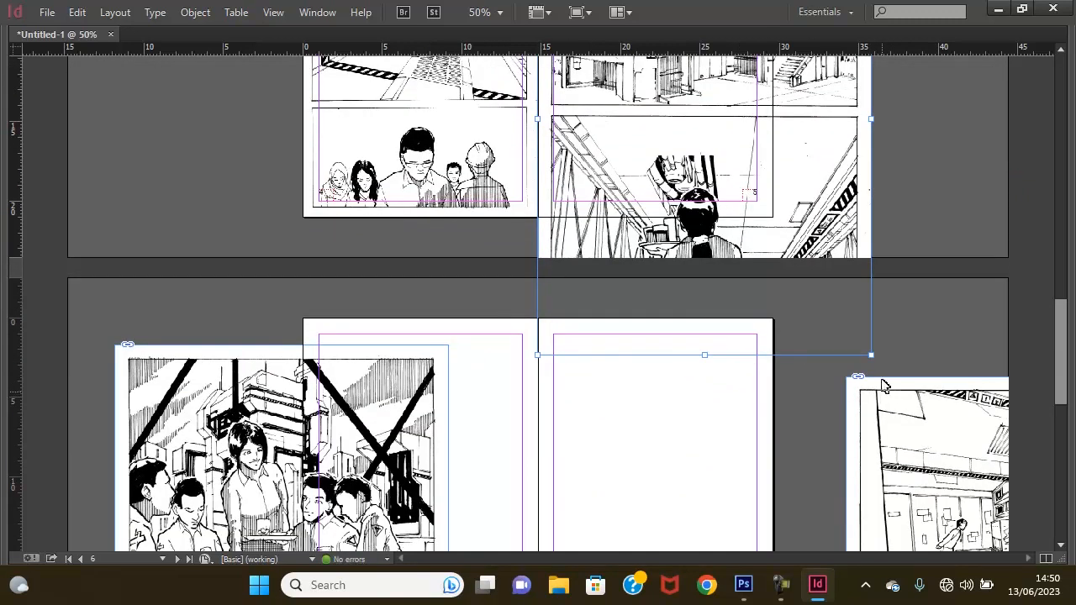
drag(872, 356, 776, 218)
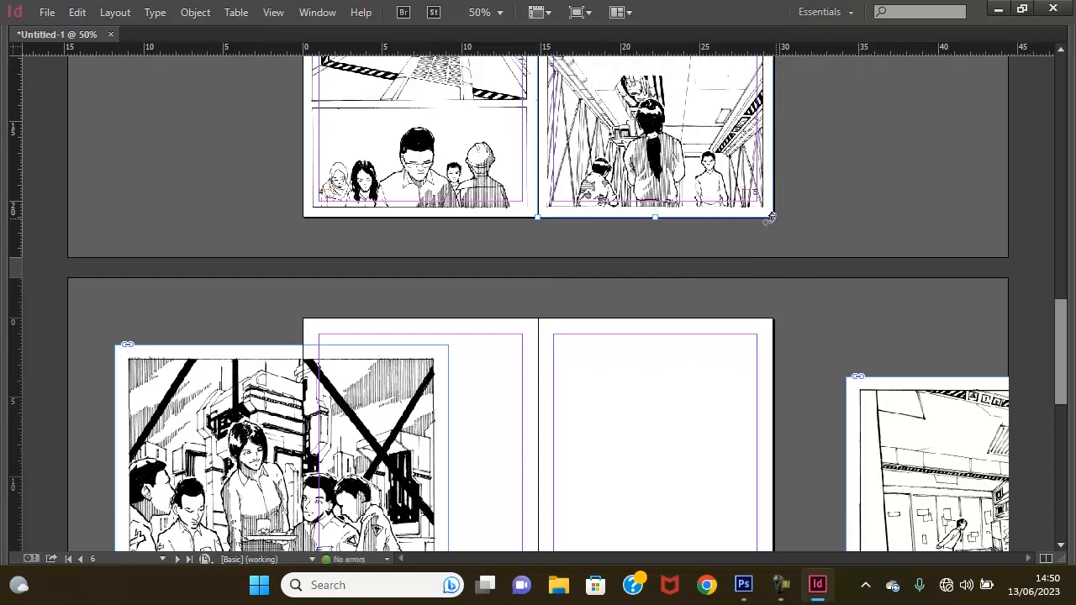
Move the group scene image onto page 6, resize its frame to the page edges, and fit the artwork proportionally.
drag(671, 410, 672, 180)
drag(255, 156, 442, 124)
scroll(577, 401, down, 3)
drag(637, 412, 539, 280)
key(ctrl+alt+shift+e)
Move the image beside page 7 onto that page, resize its frame to the page edges, and fit the artwork proportionally.
drag(945, 172, 919, 213)
scroll(871, 333, up, 3)
drag(888, 321, 590, 195)
scroll(705, 419, down, 4)
drag(871, 363, 773, 227)
key(ctrl+alt+shift+e)
Align the last image to page 8, resize its frame to the page edges with the artwork fitted, and deselect it.
scroll(581, 337, down, 3)
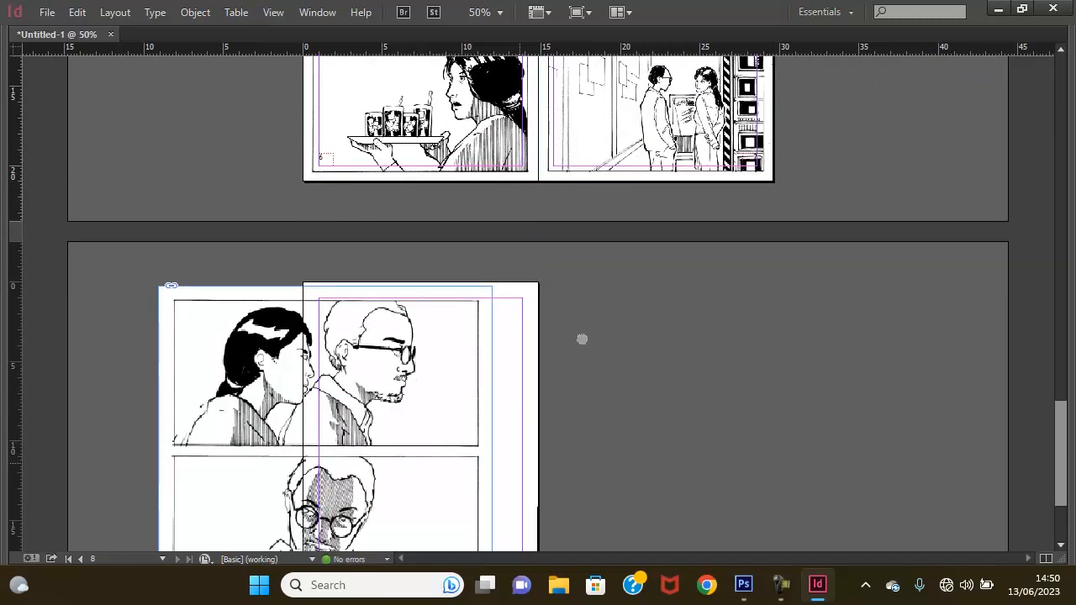
drag(404, 171, 510, 195)
scroll(533, 413, down, 2)
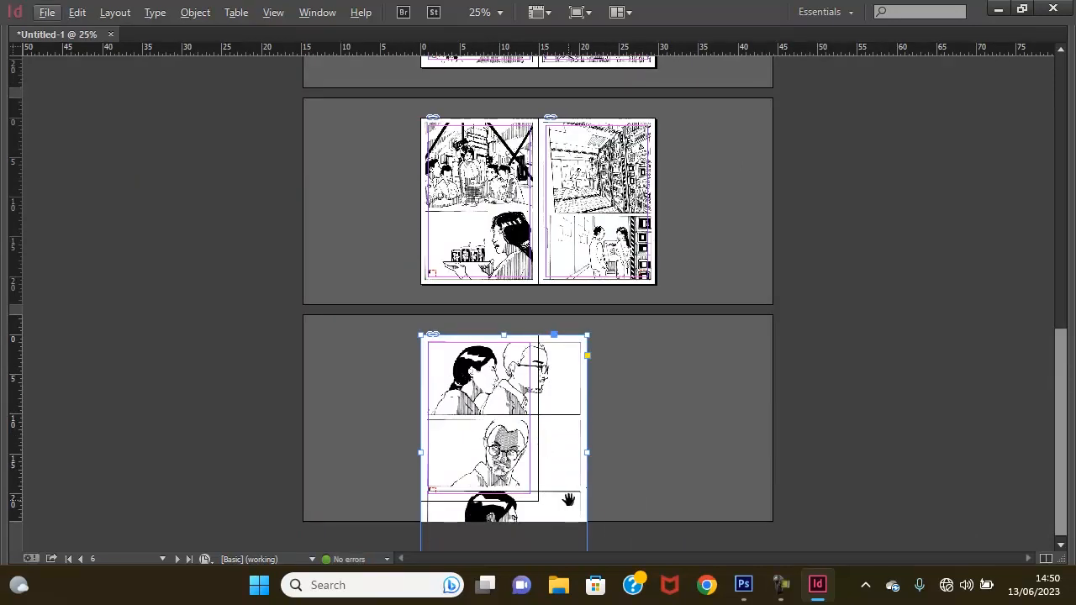
drag(544, 484, 571, 416)
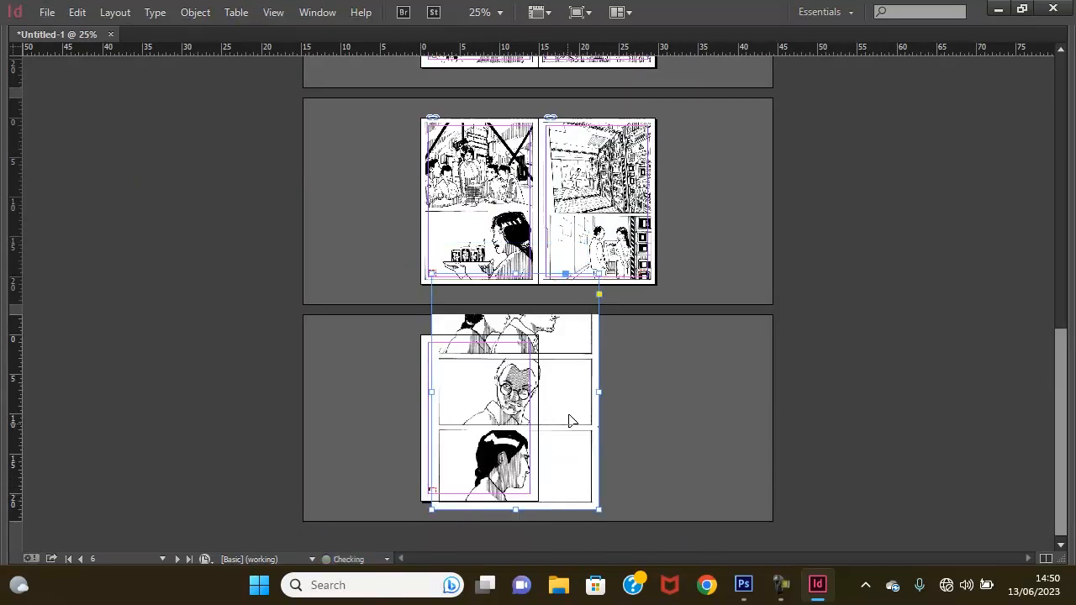
drag(546, 352, 555, 373)
drag(588, 266, 538, 335)
click(619, 412)
Review the fitted comic artwork across the spreads up to page 8.
scroll(619, 412, up, 5)
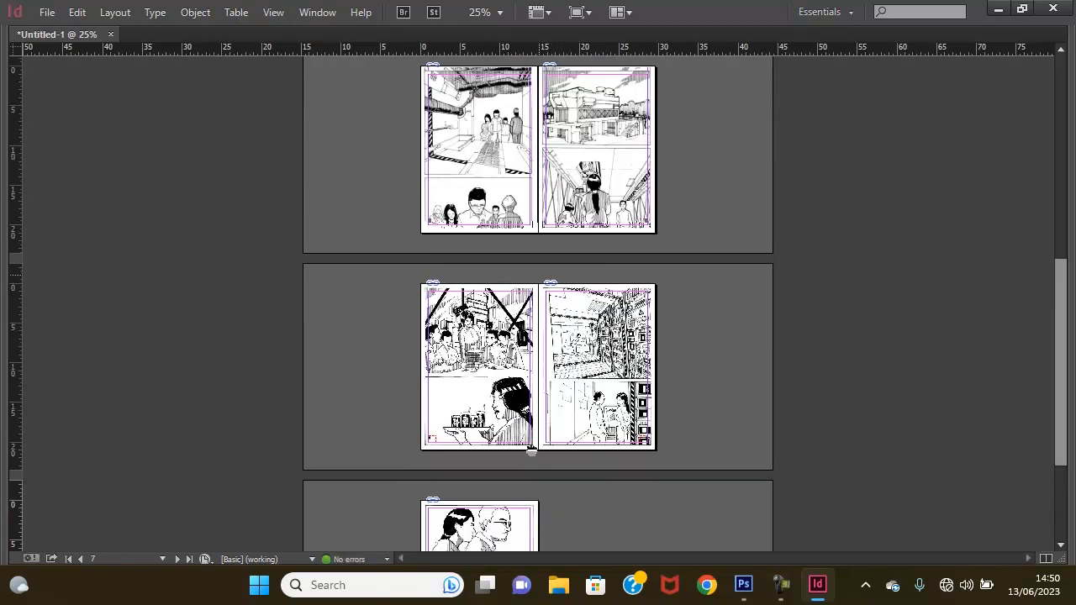
drag(597, 456, 593, 513)
drag(697, 200, 699, 430)
drag(685, 466, 675, 276)
scroll(538, 302, down, 6)
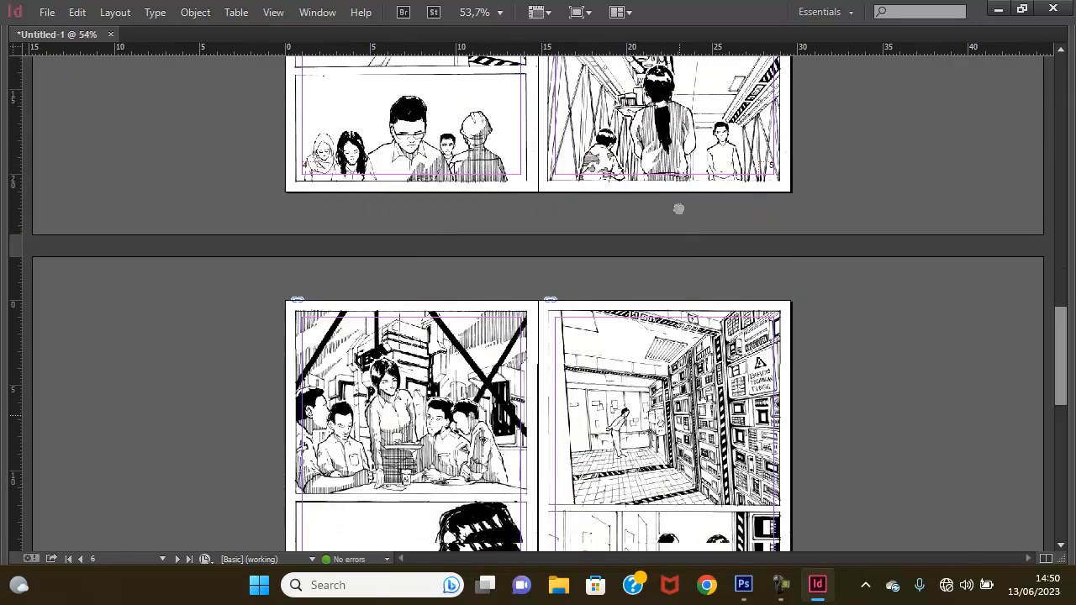
scroll(704, 308, down, 5)
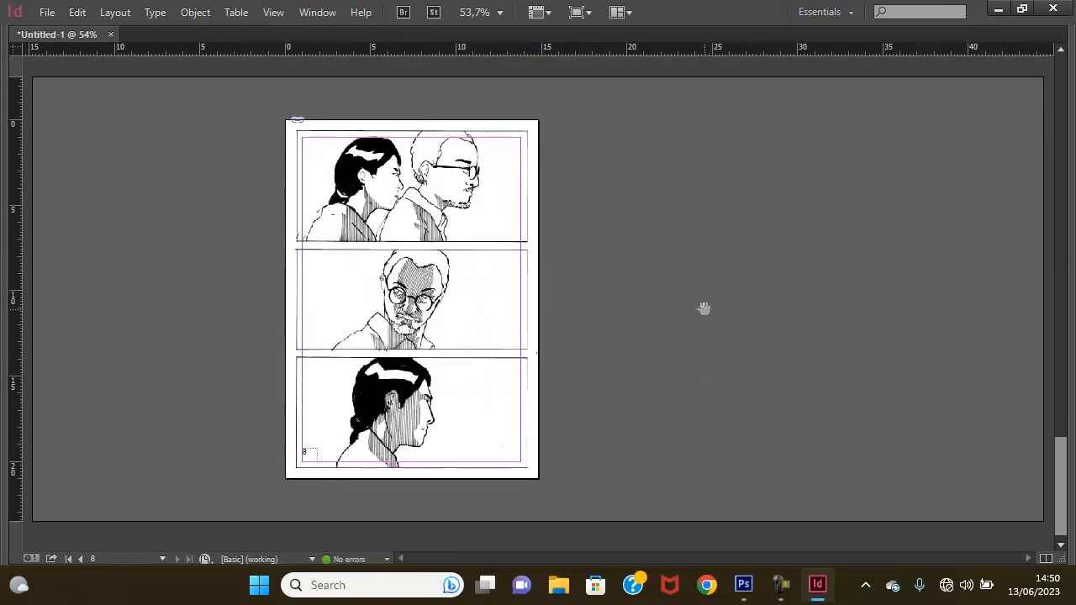